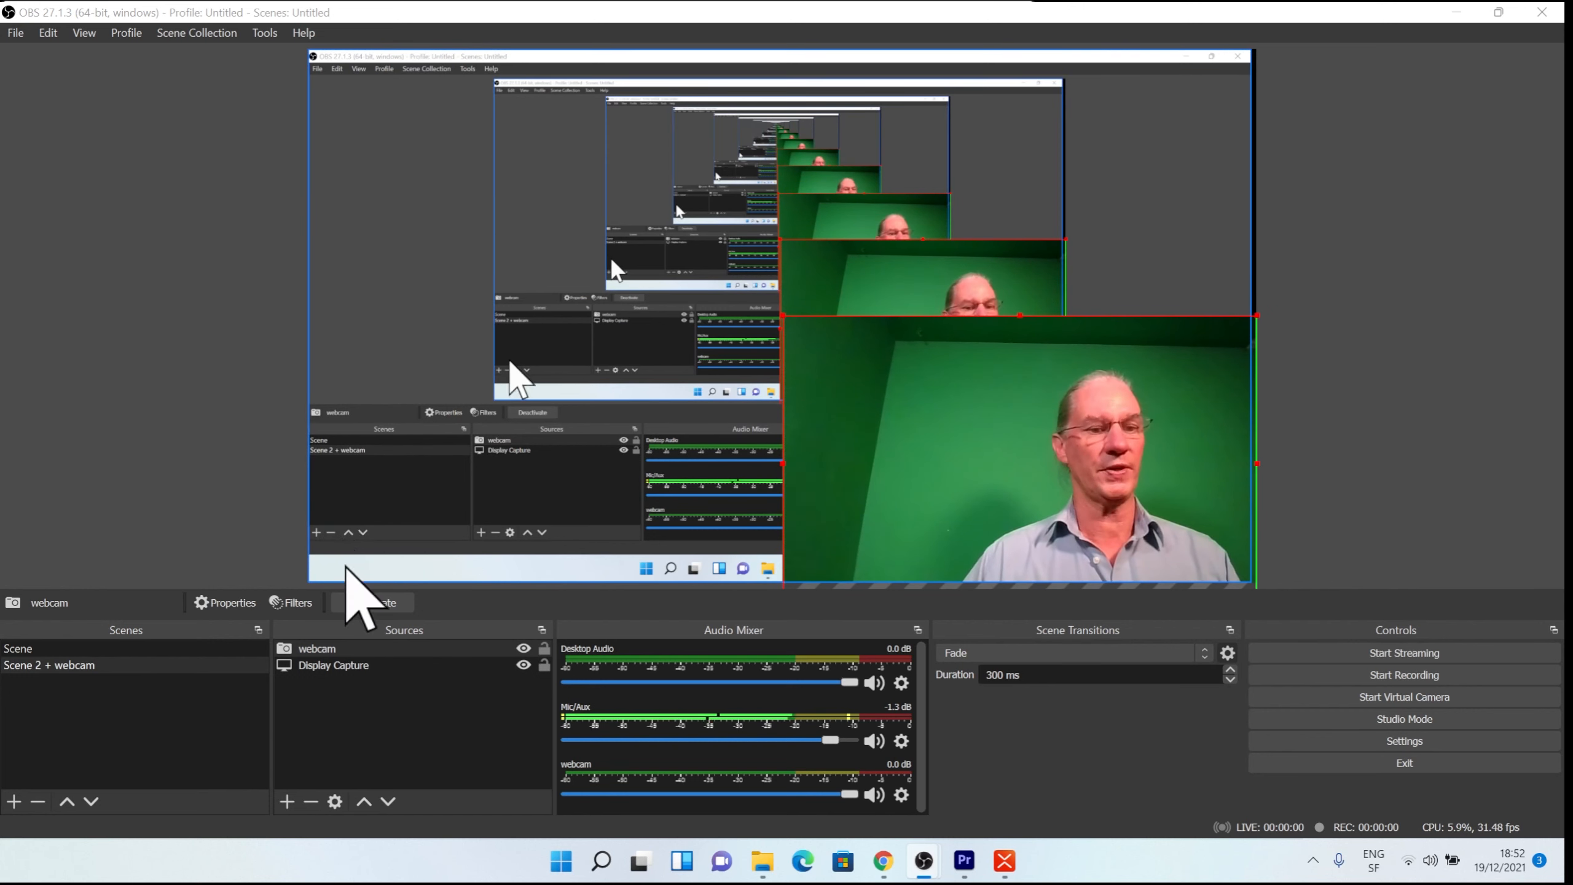
Crop the webcam source on its left, top and right sides so it frames the presenter more tightly.
click(336, 647)
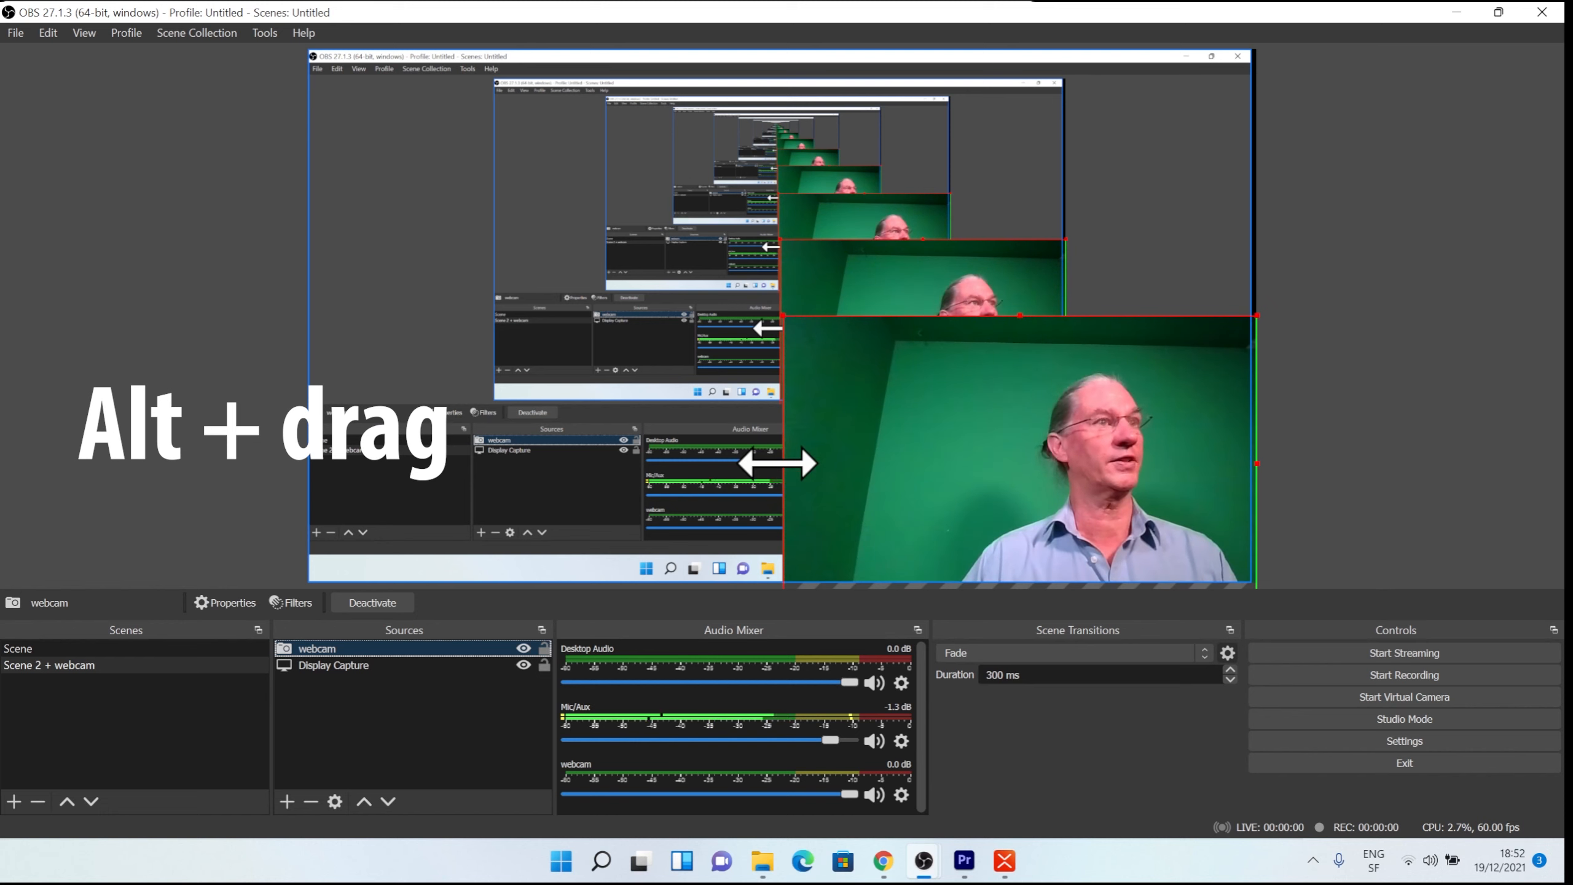
drag(778, 463, 941, 469)
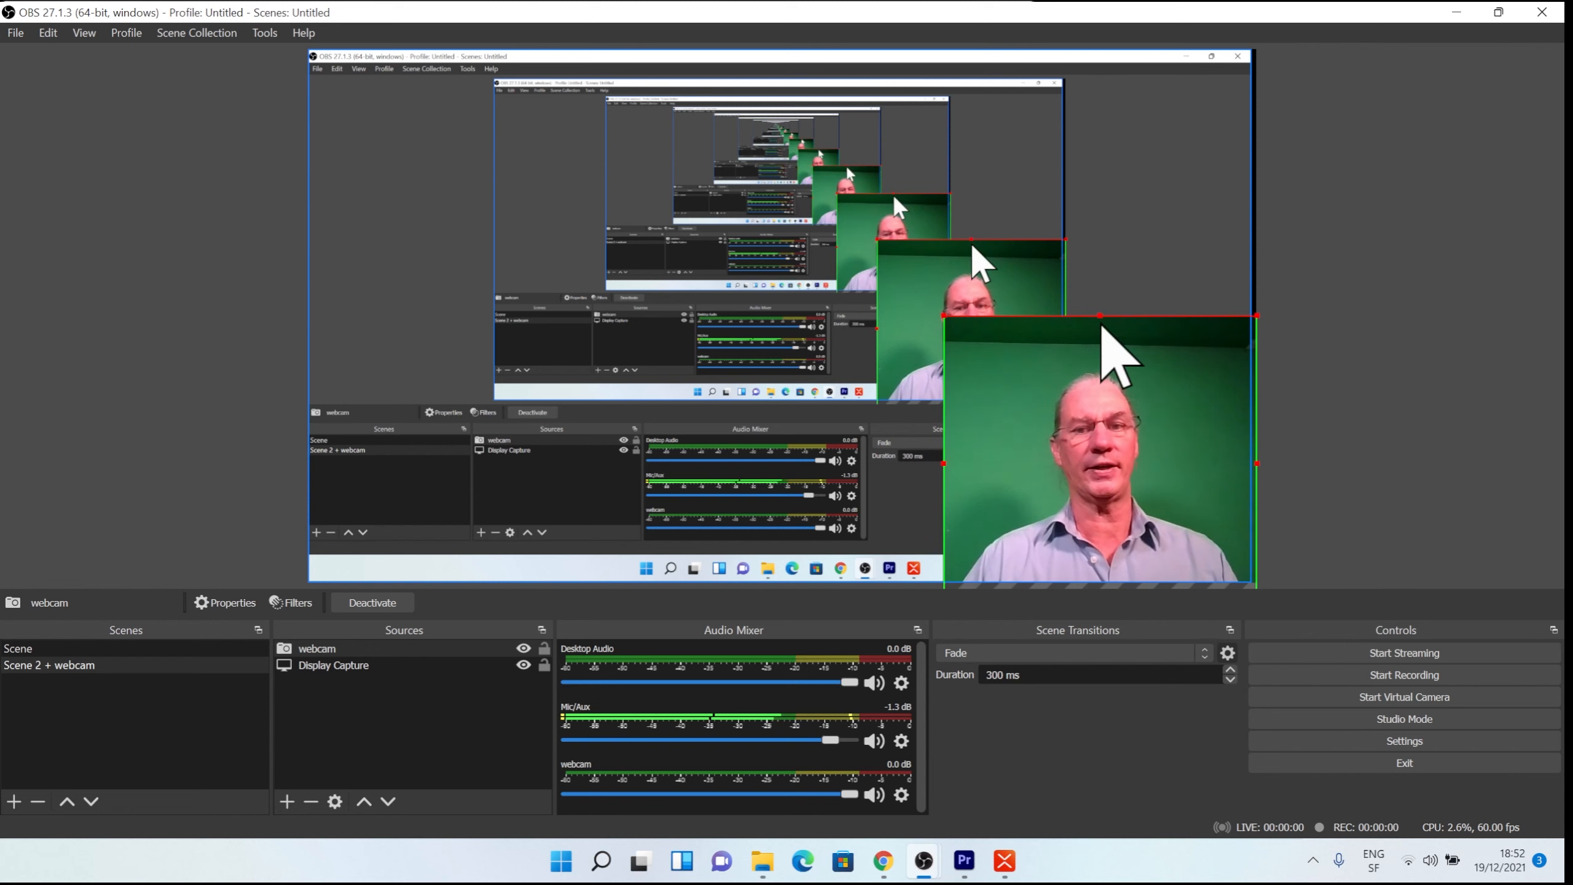
key(alt)
drag(1099, 315, 1099, 346)
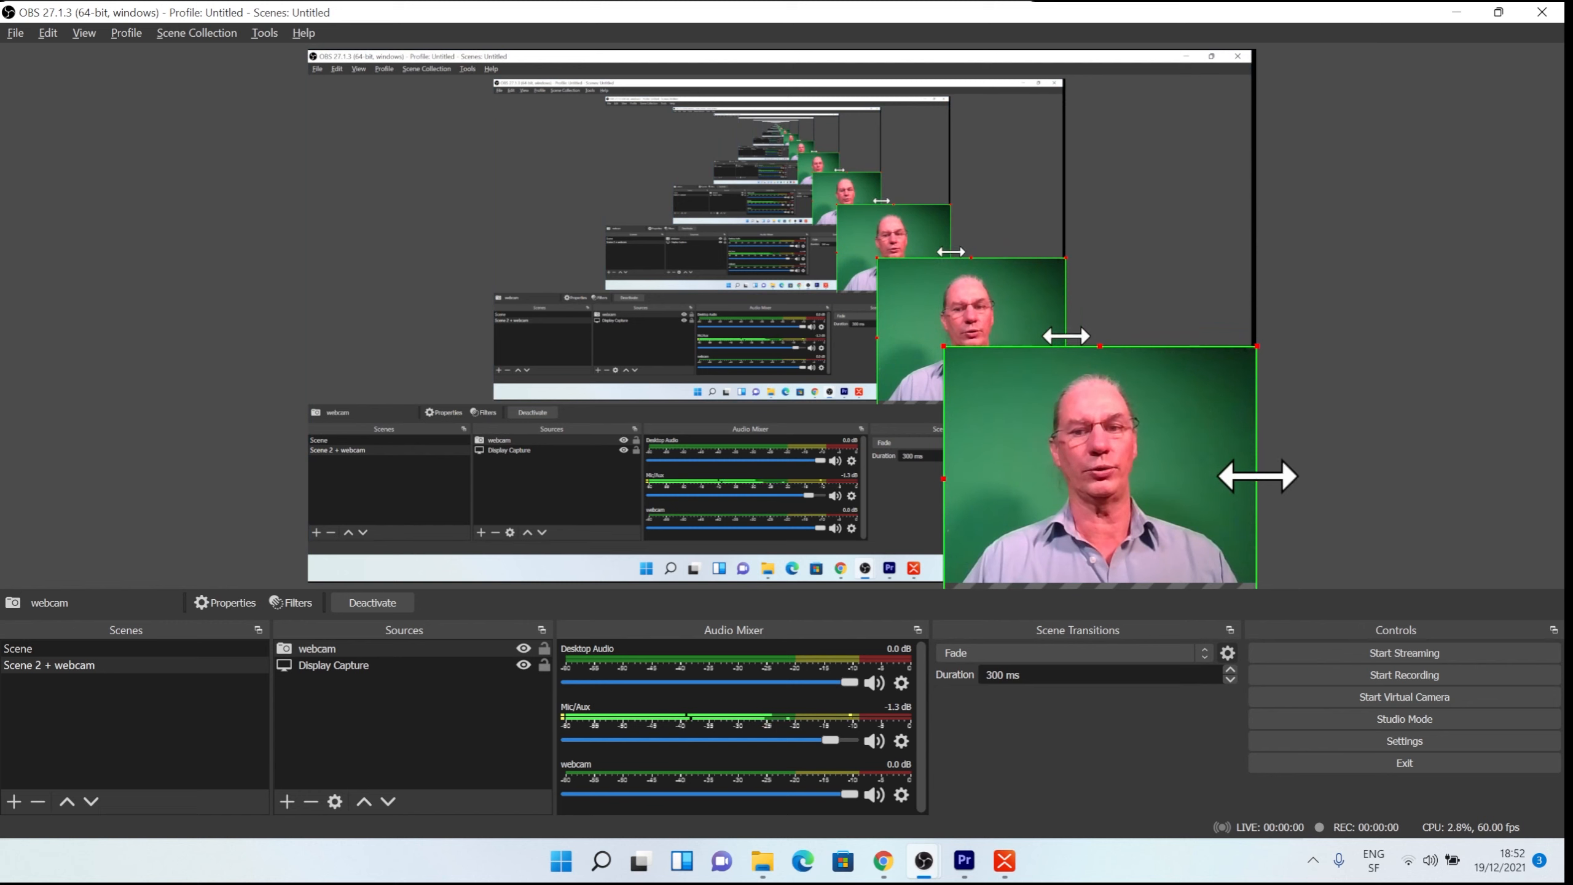
drag(1257, 475, 1245, 476)
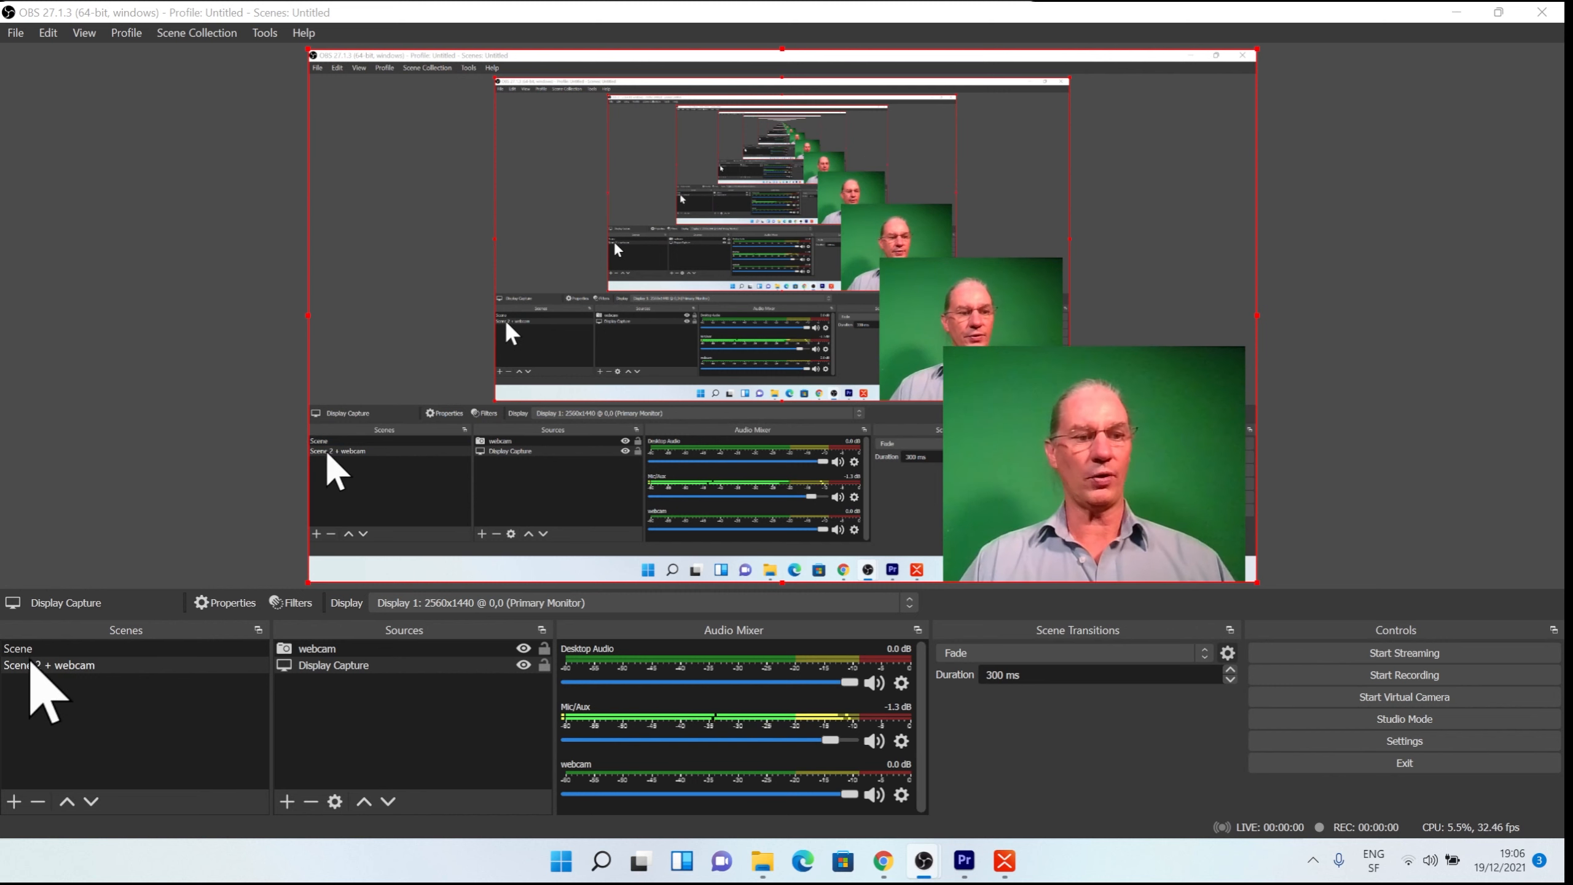
Duplicate the scene "Scene 2 + webcam" under the name "Scene 3 + webcam + image".
right_click(31, 665)
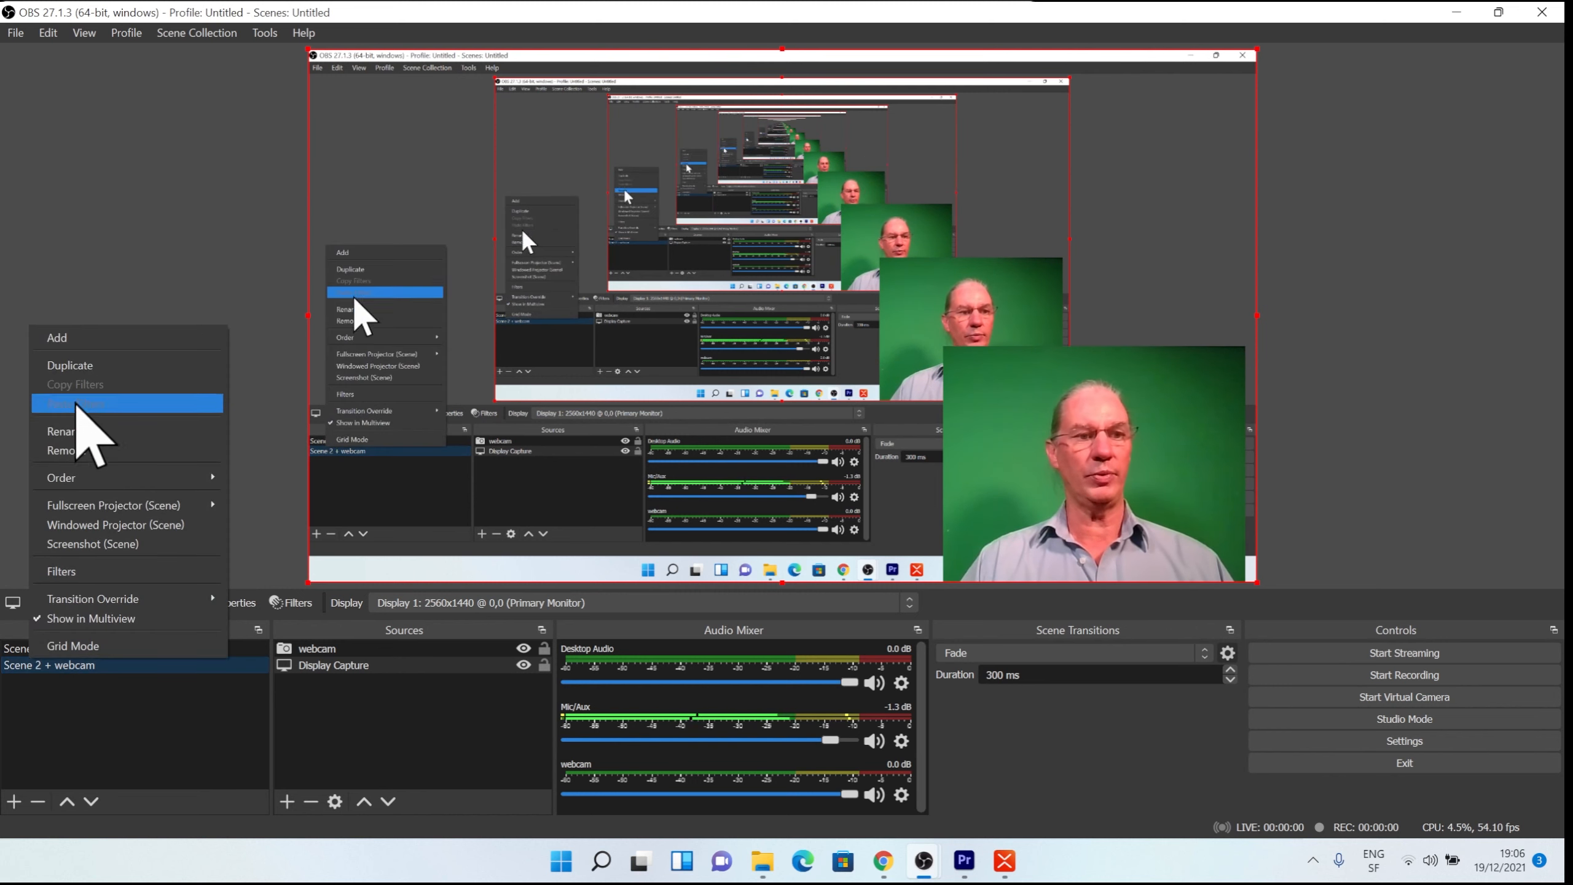
click(73, 366)
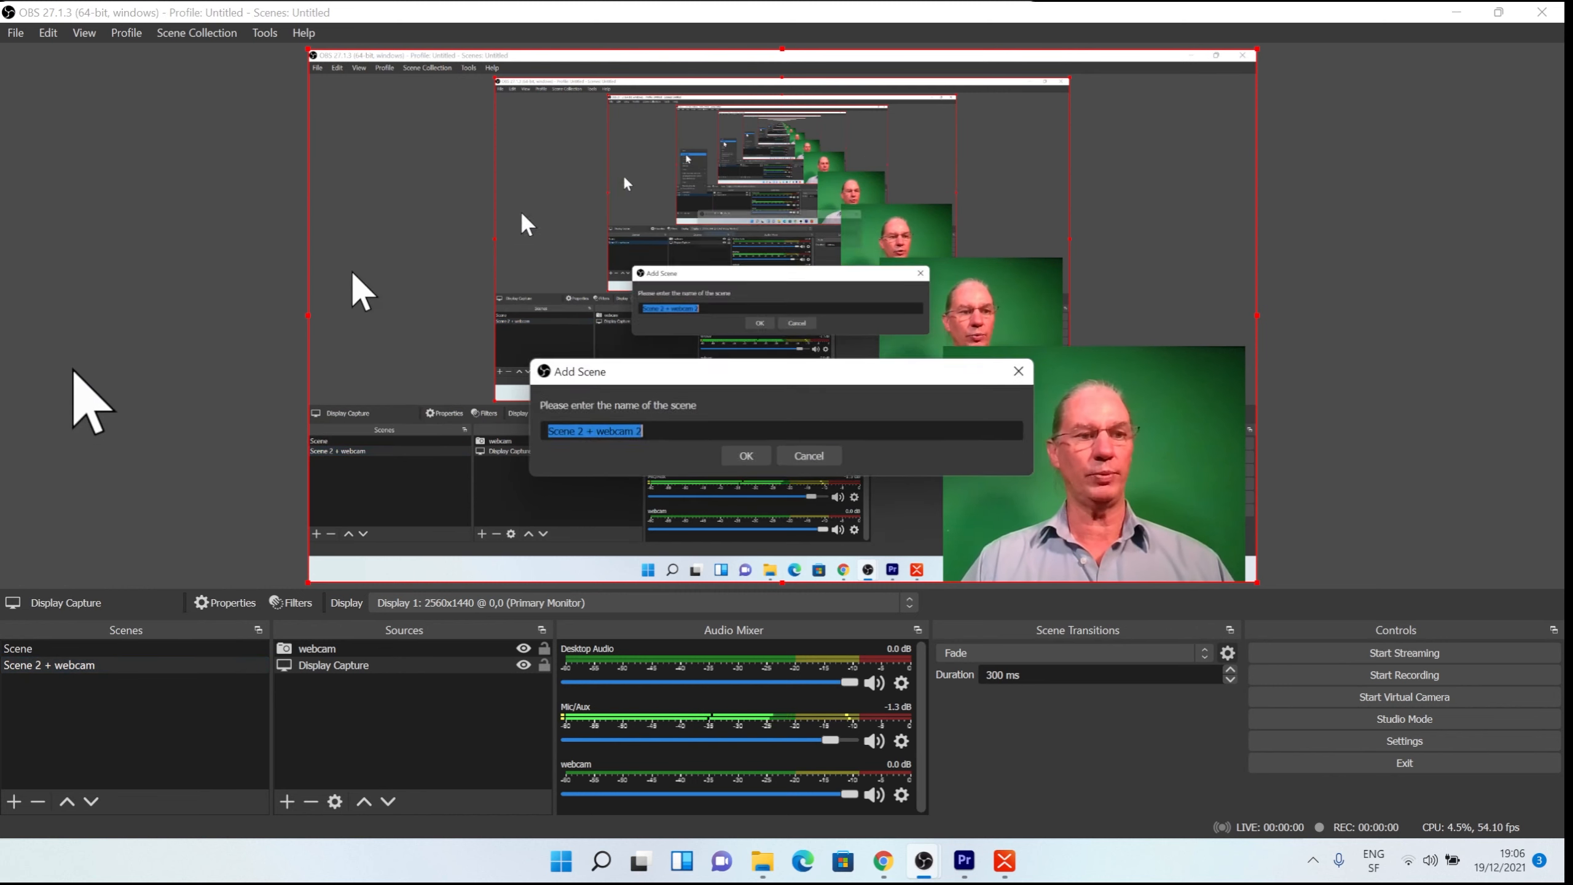
click(582, 435)
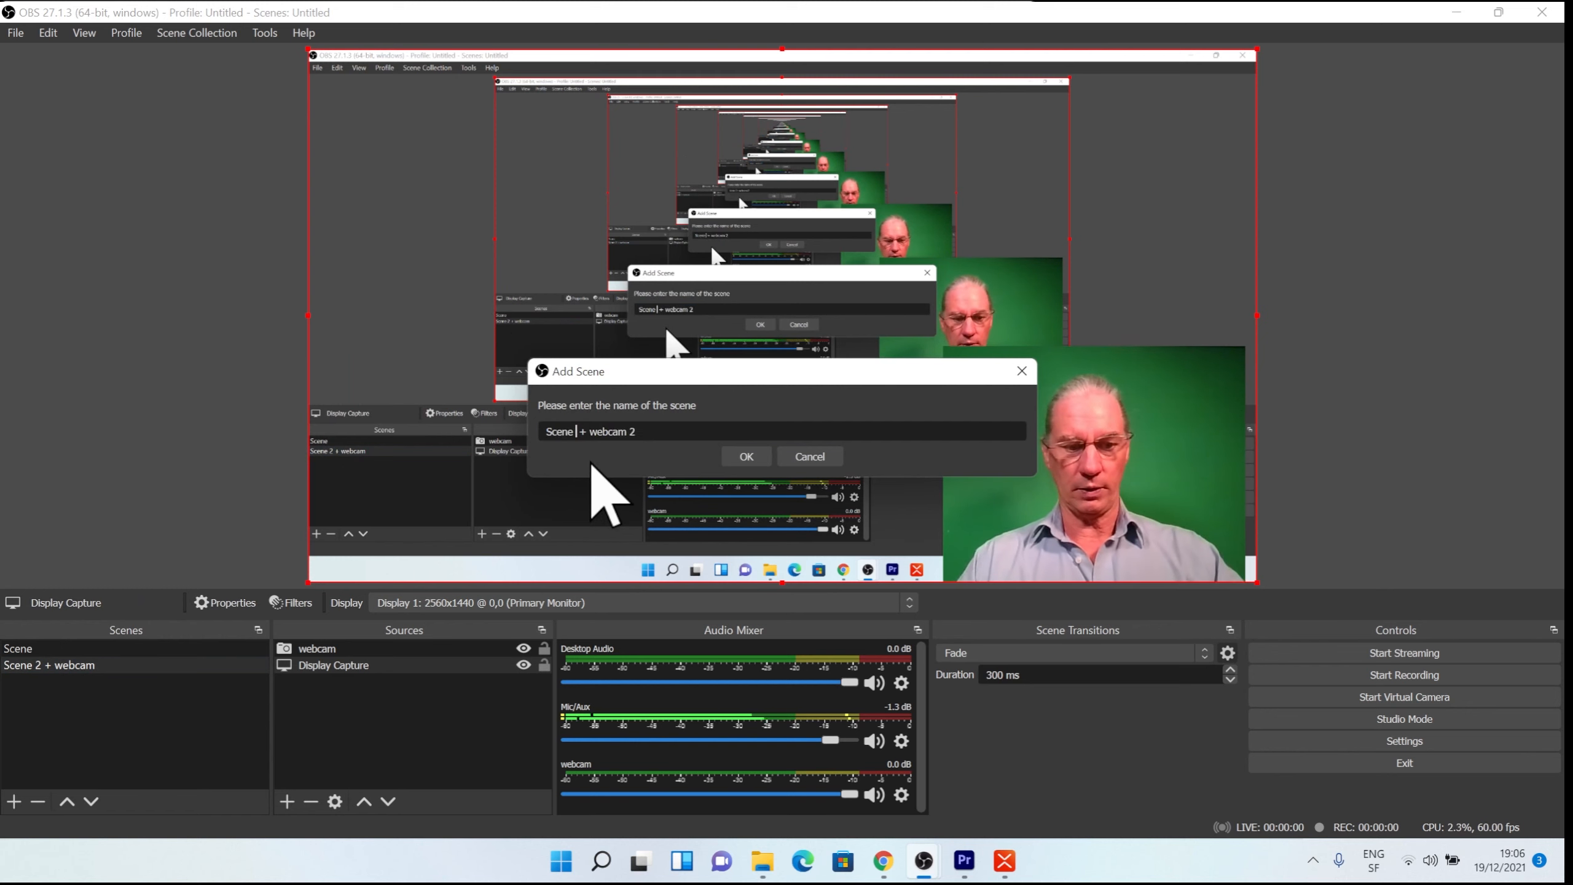
text(3)
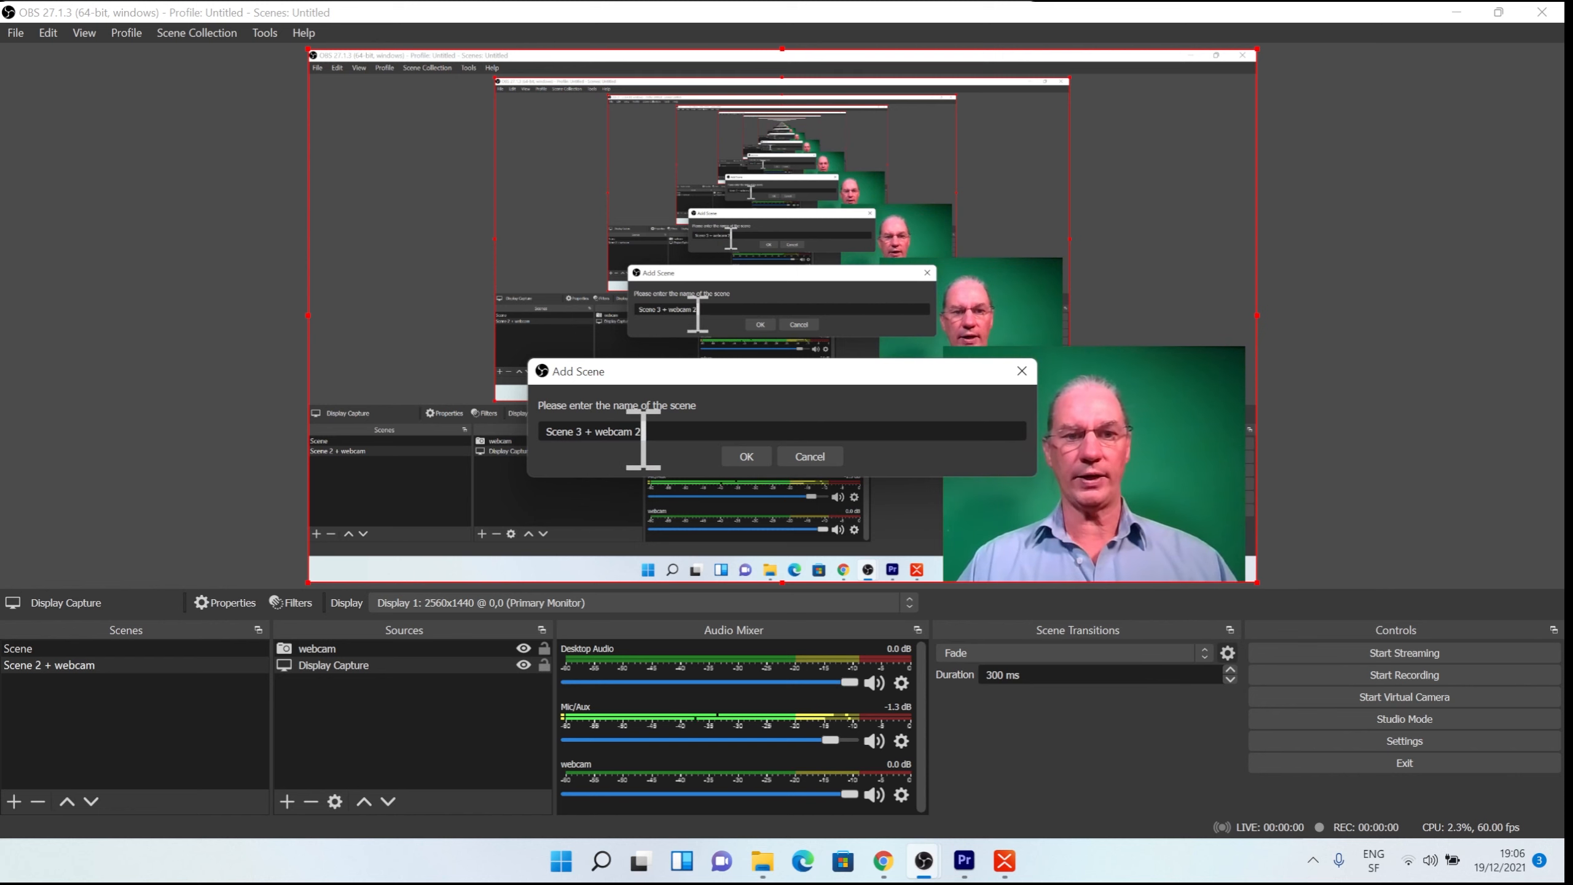
key(BackSpace)
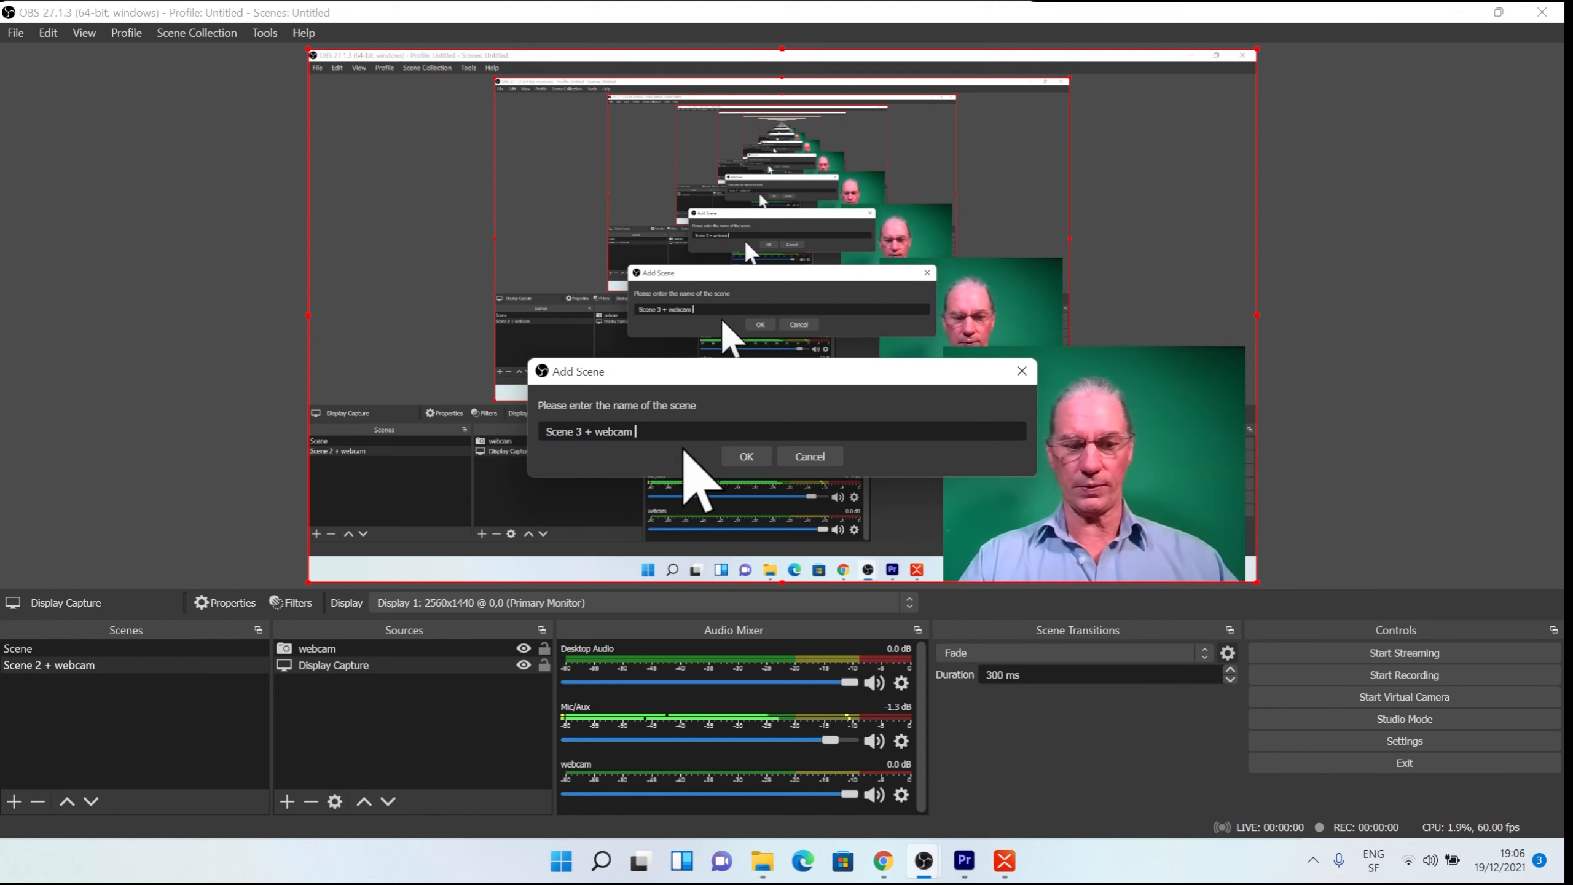
text(+ image)
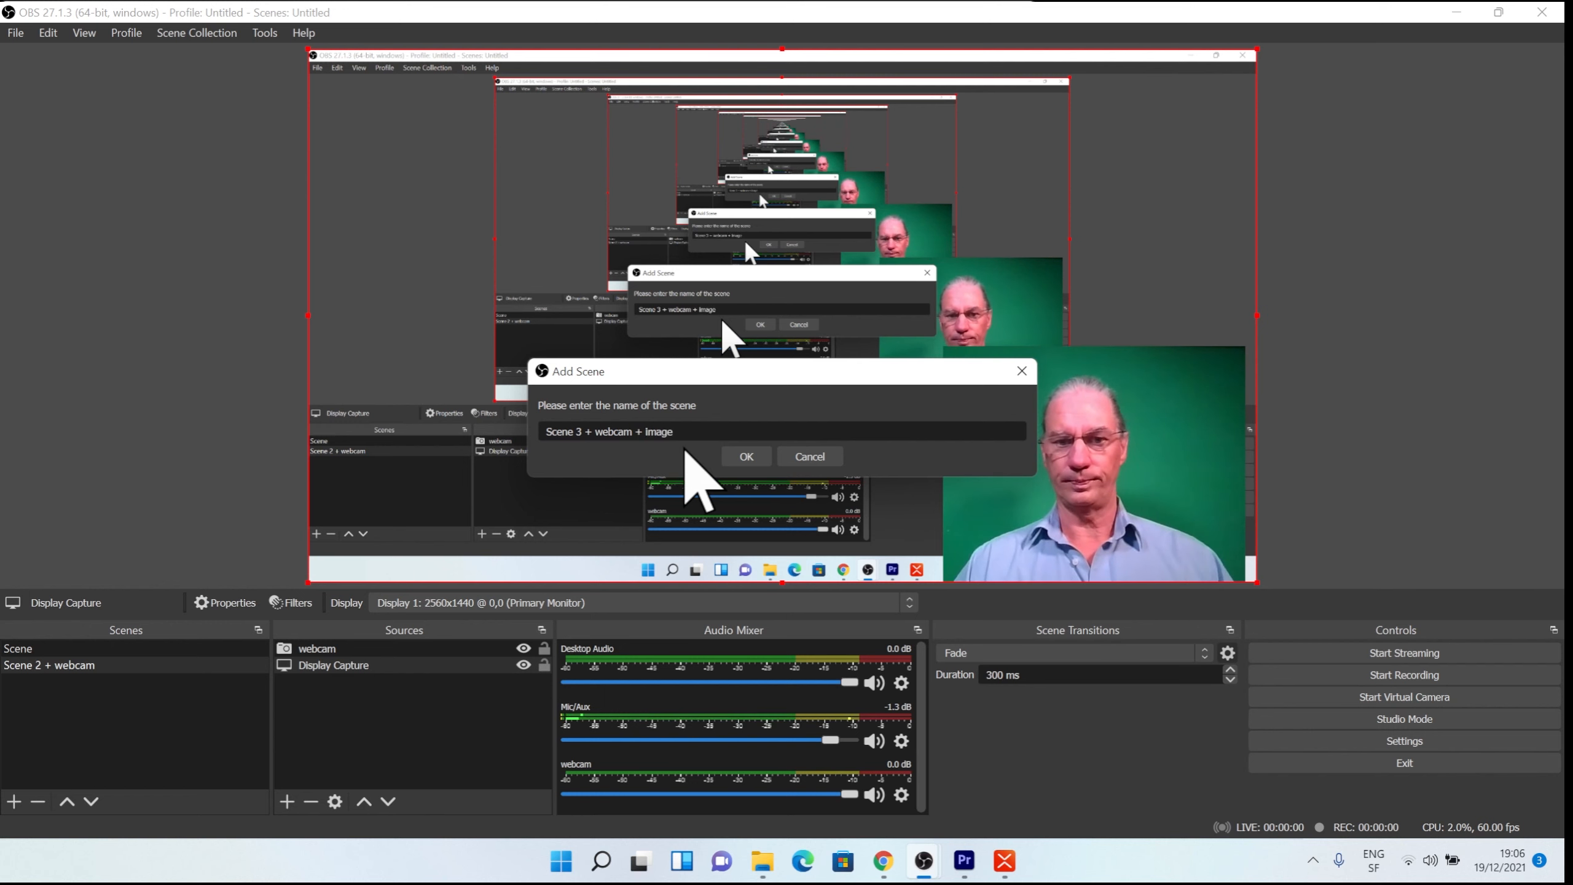
click(746, 456)
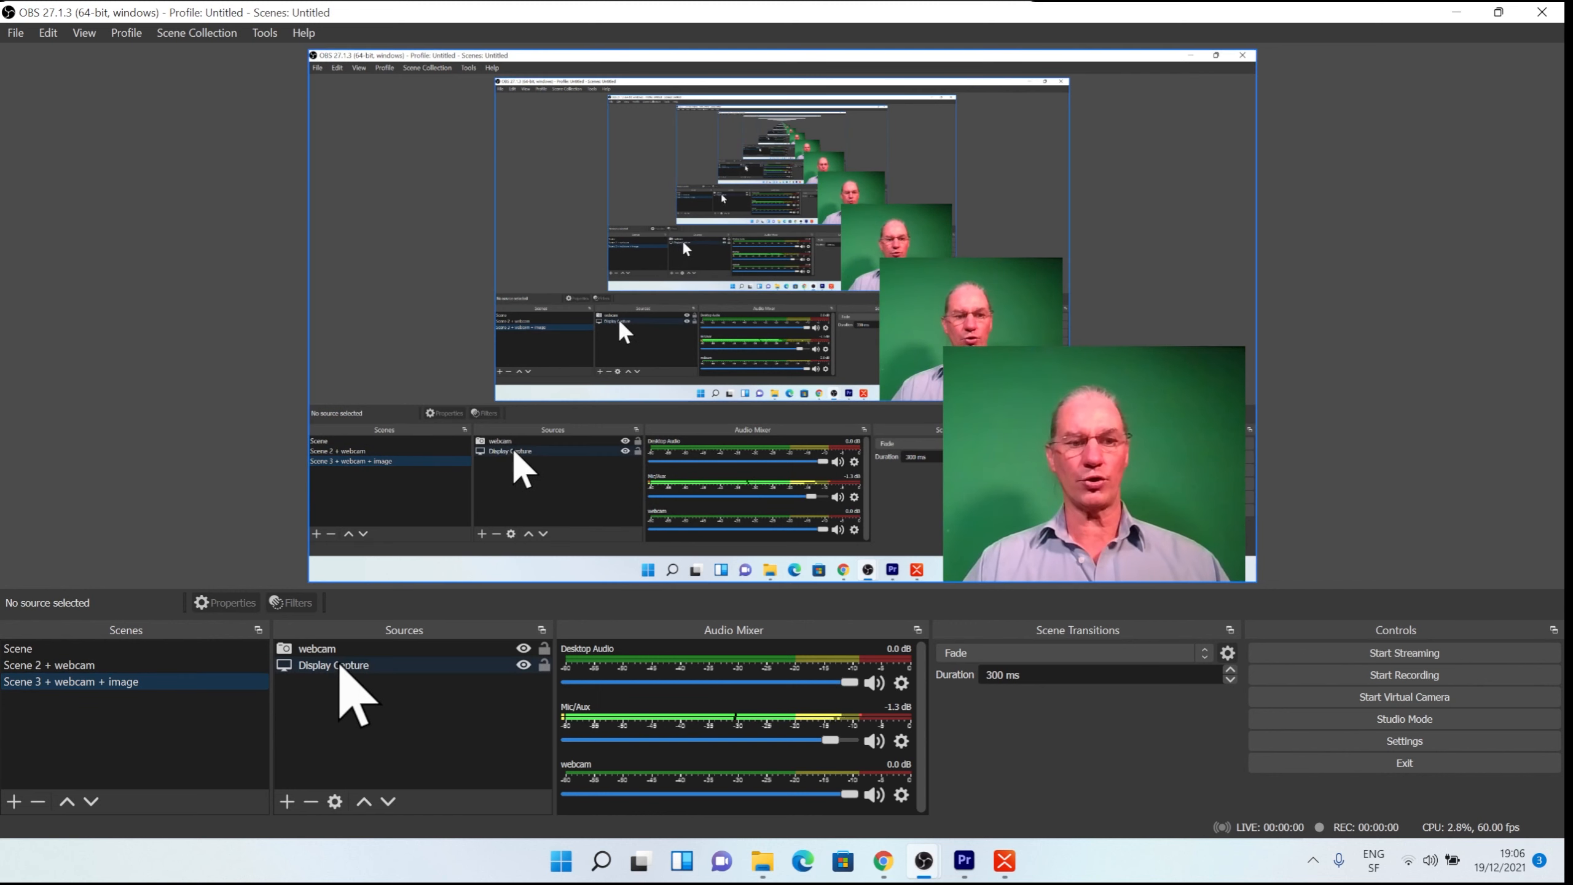
Shrink the Display Capture from its right edge to about 60% of the canvas width, leaving the webcam clear of it.
click(339, 666)
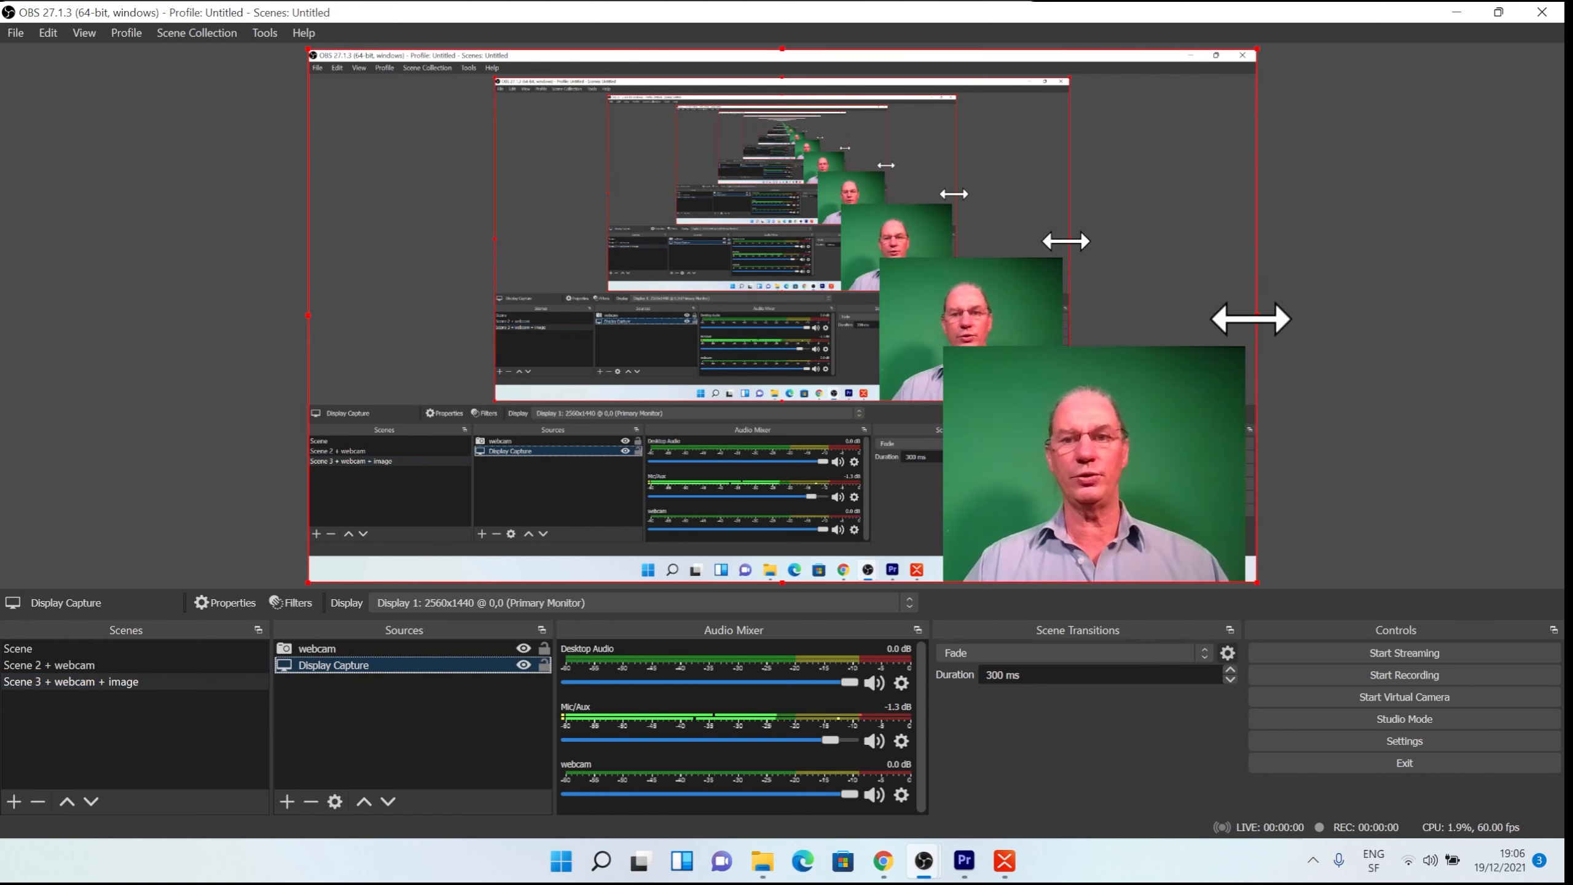
drag(1251, 318, 879, 353)
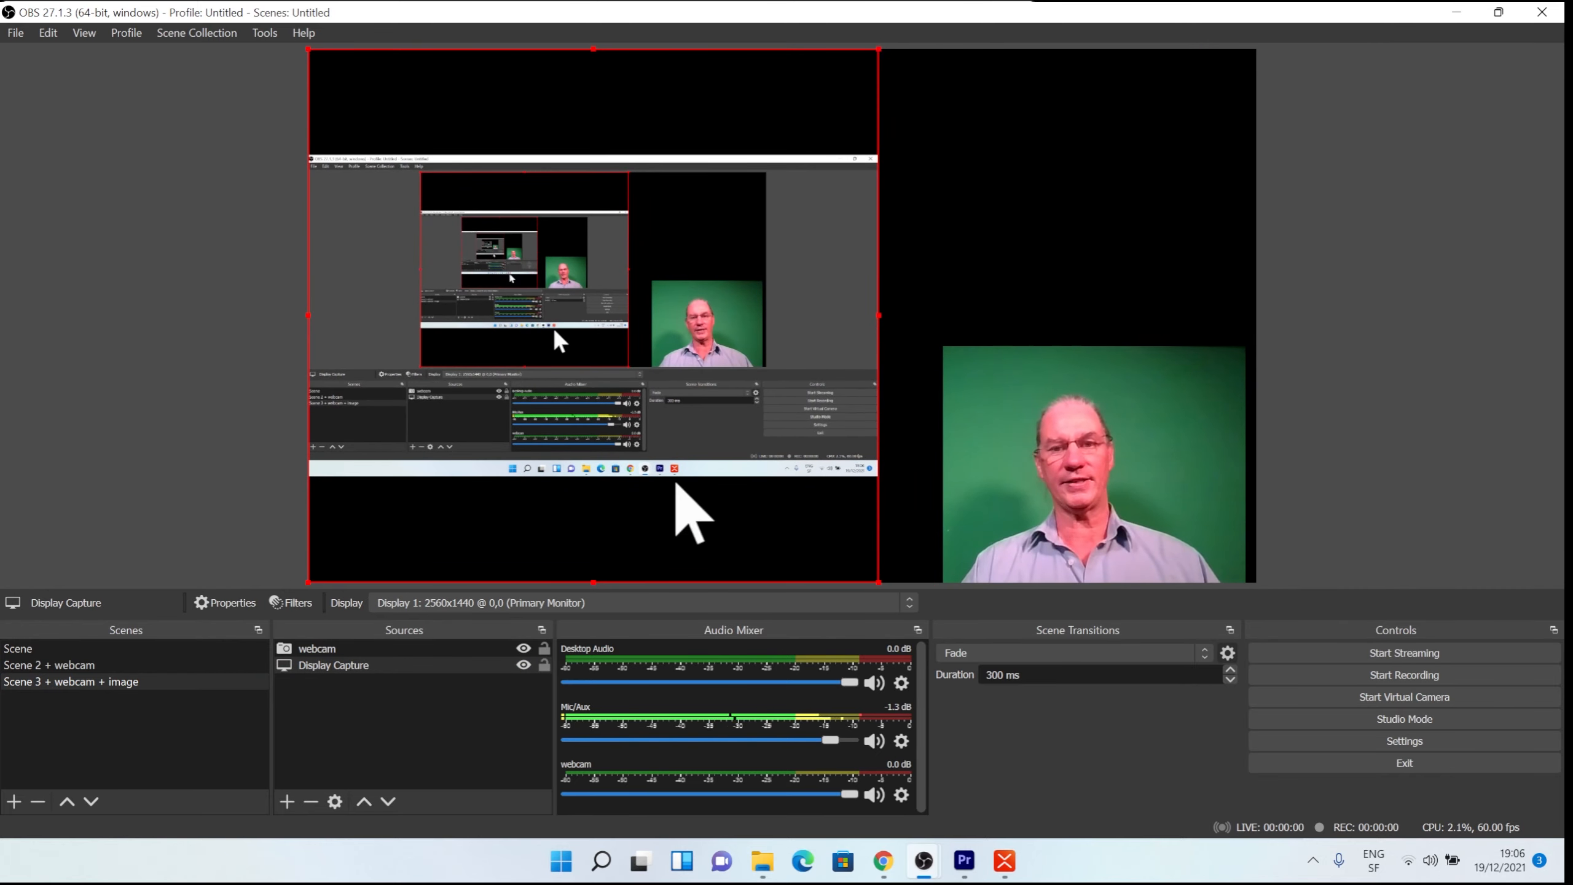
Add a new image source named "computer" that uses the file computer-04.jpg from the computer images folder.
click(287, 801)
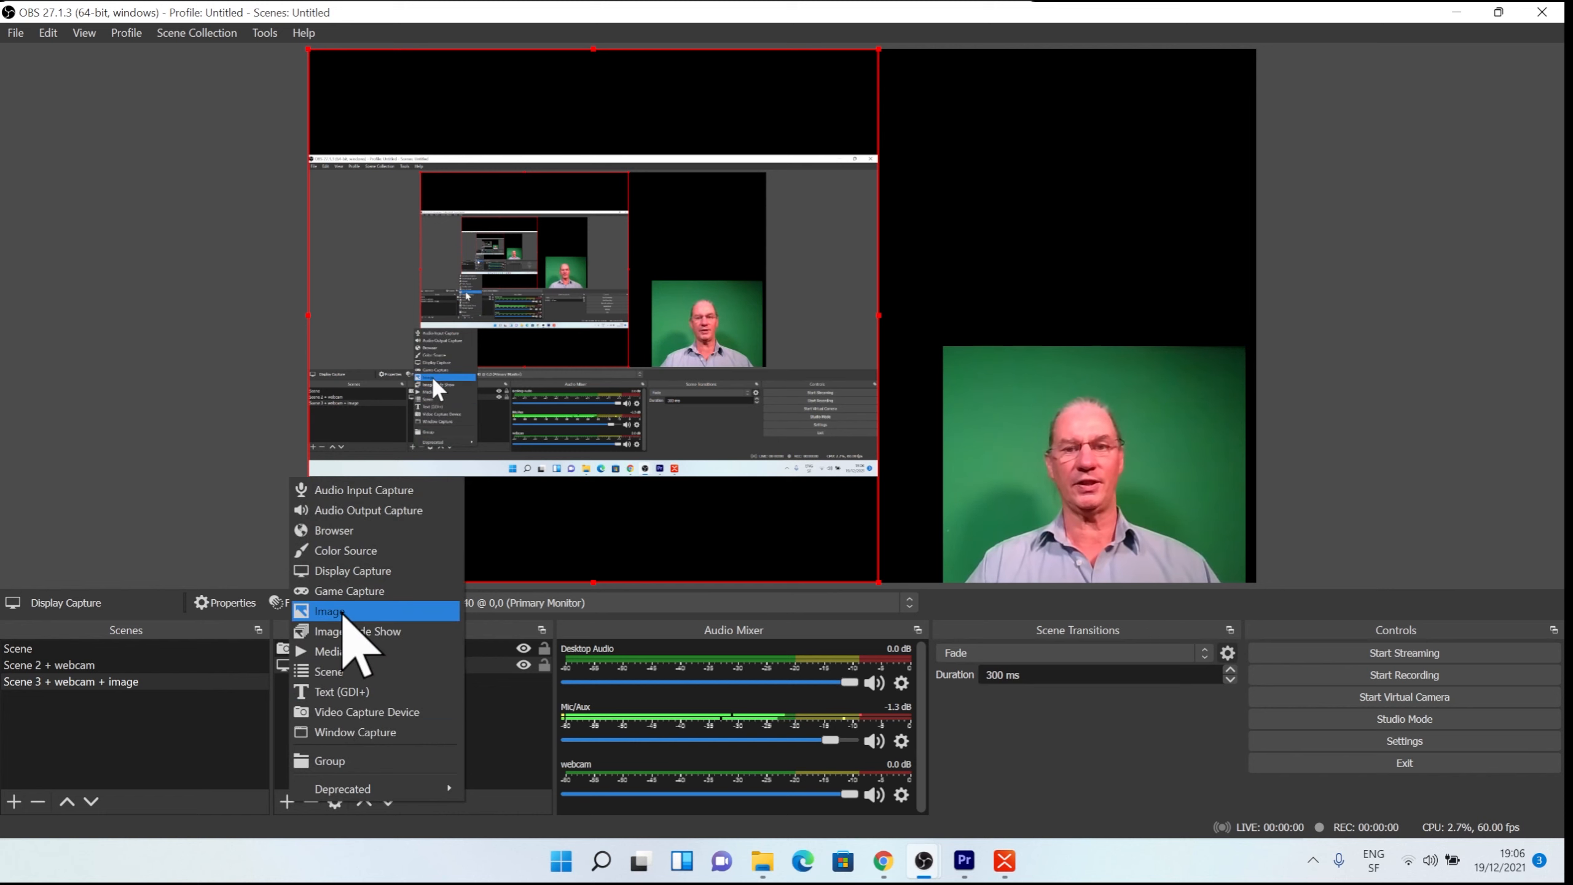
click(343, 611)
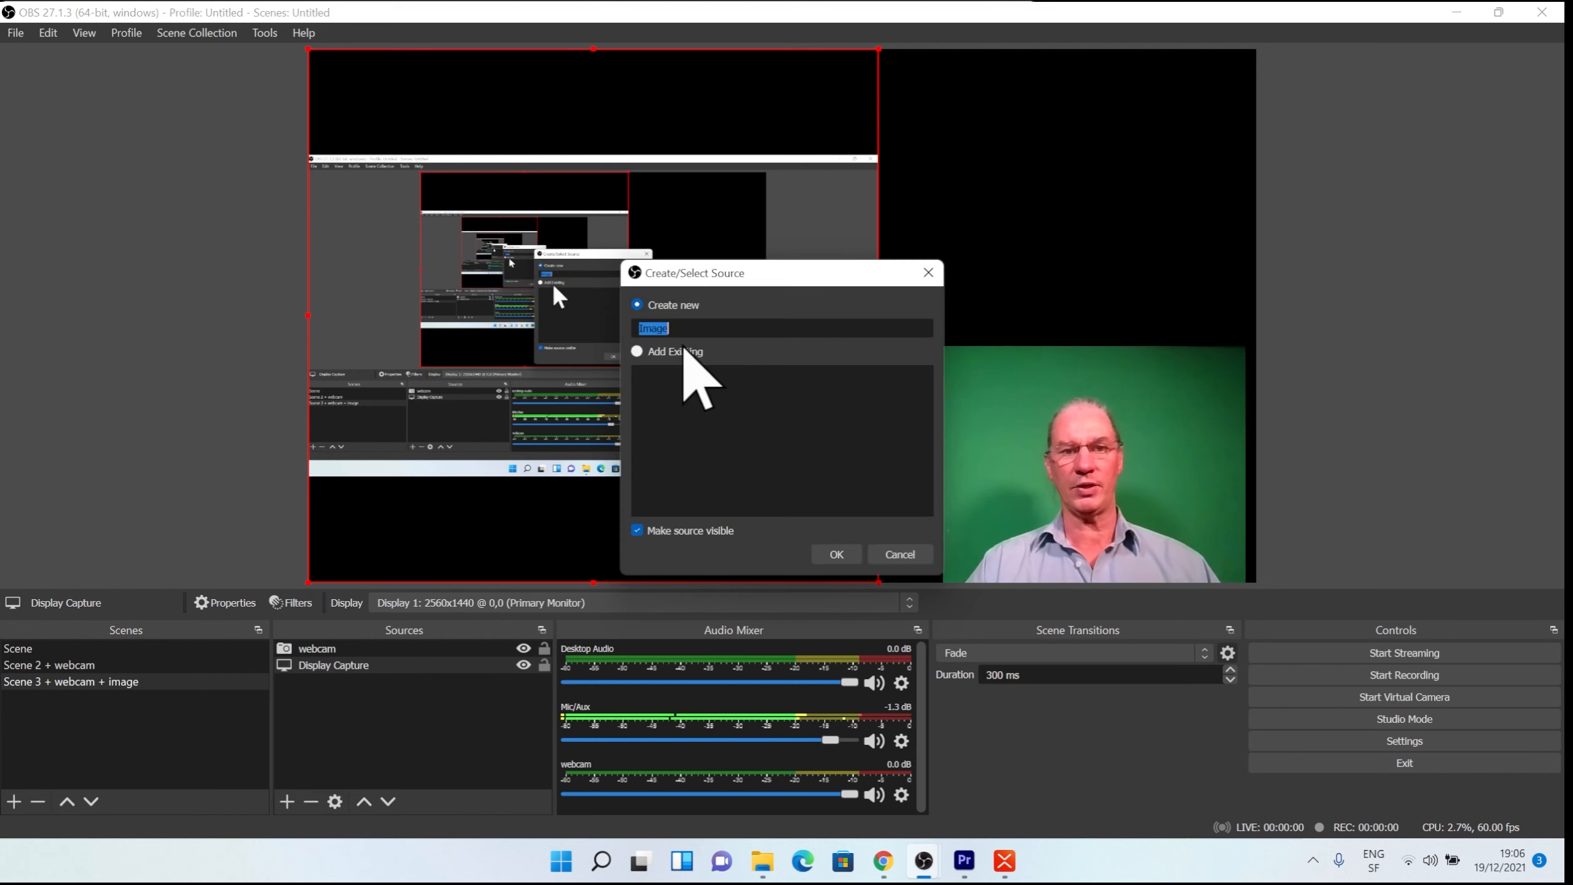
key(BackSpace)
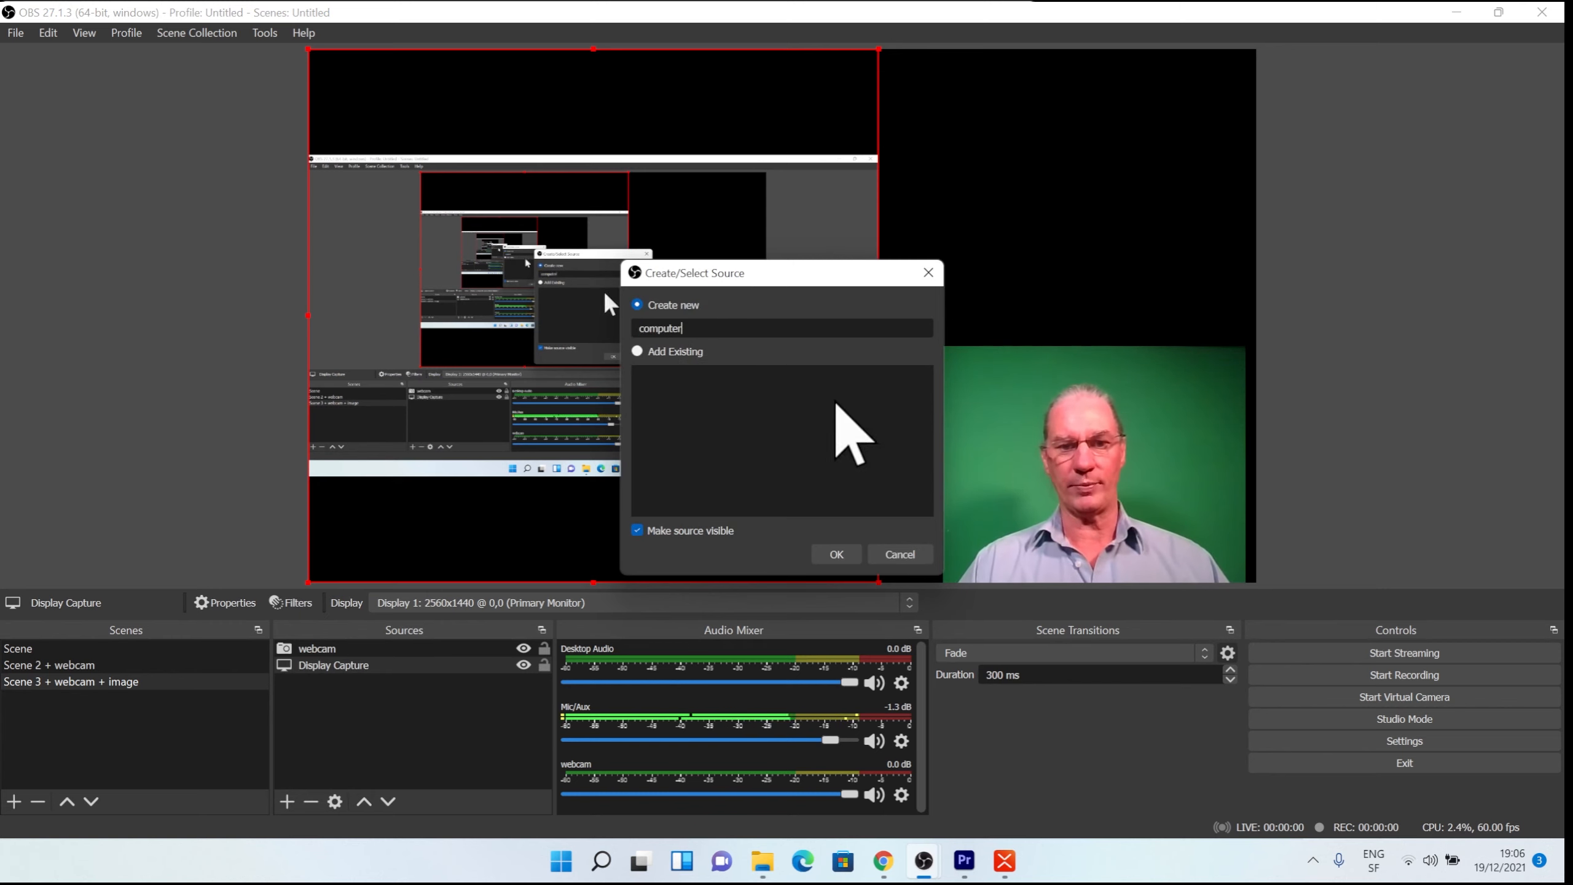
click(837, 554)
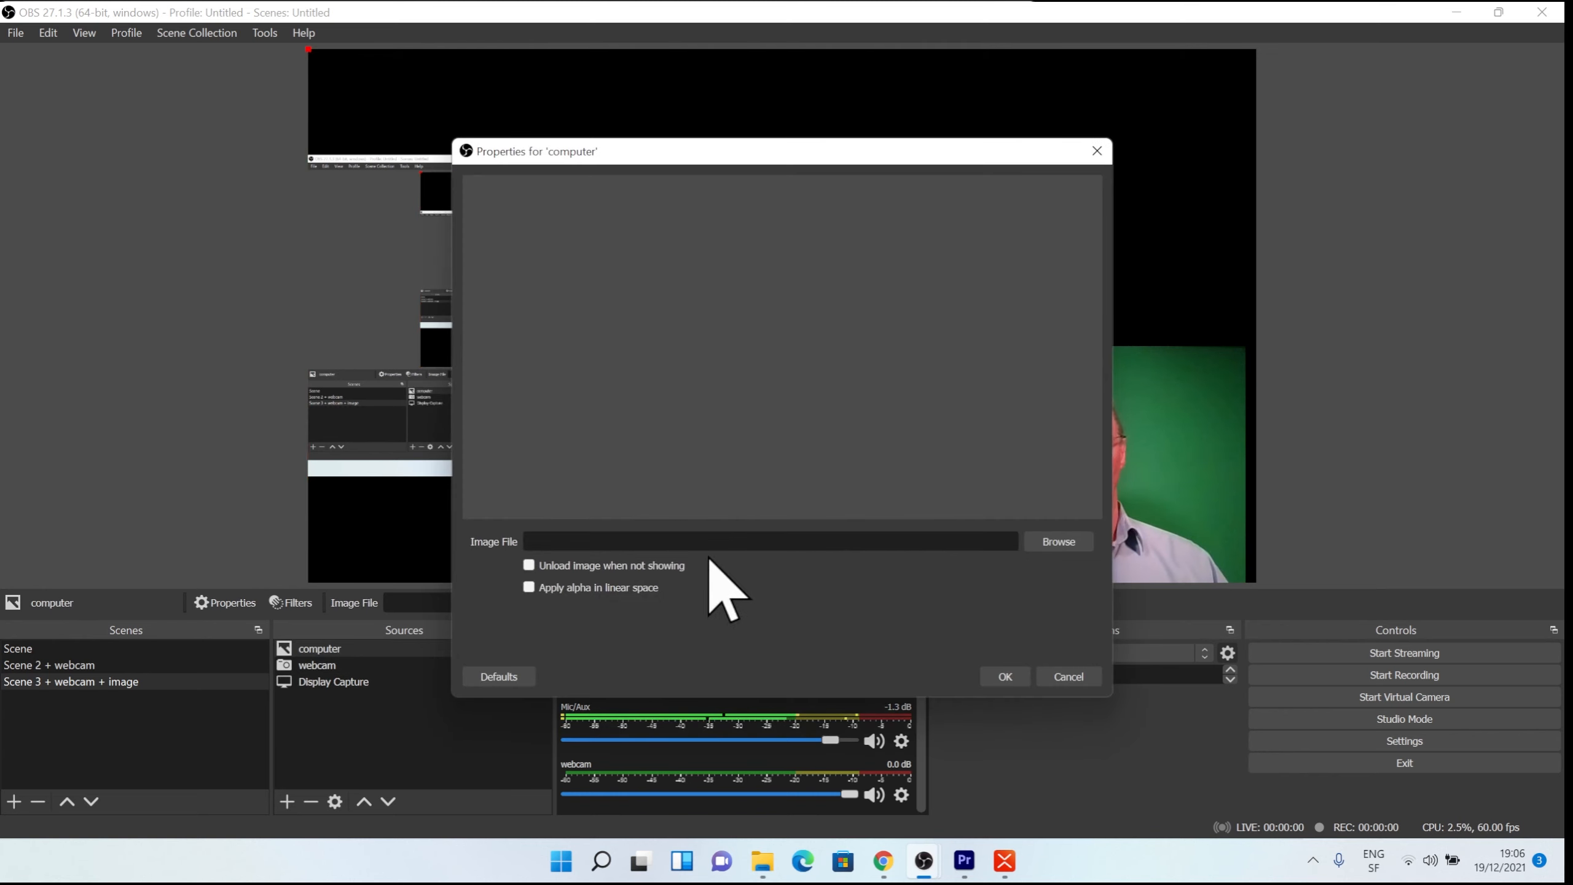
click(1059, 542)
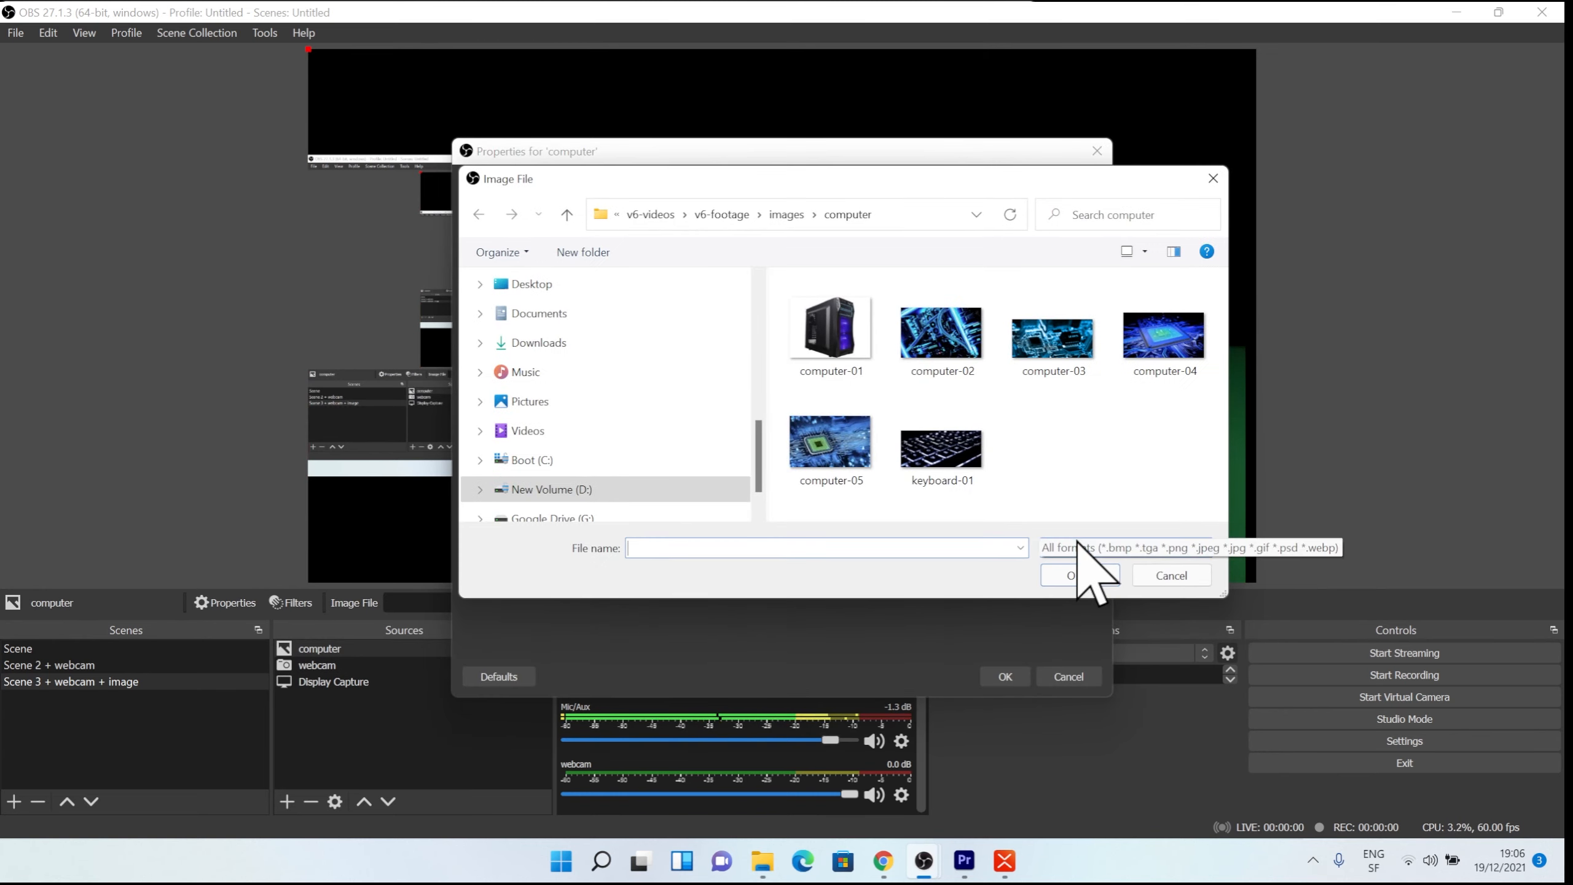
double_click(1177, 356)
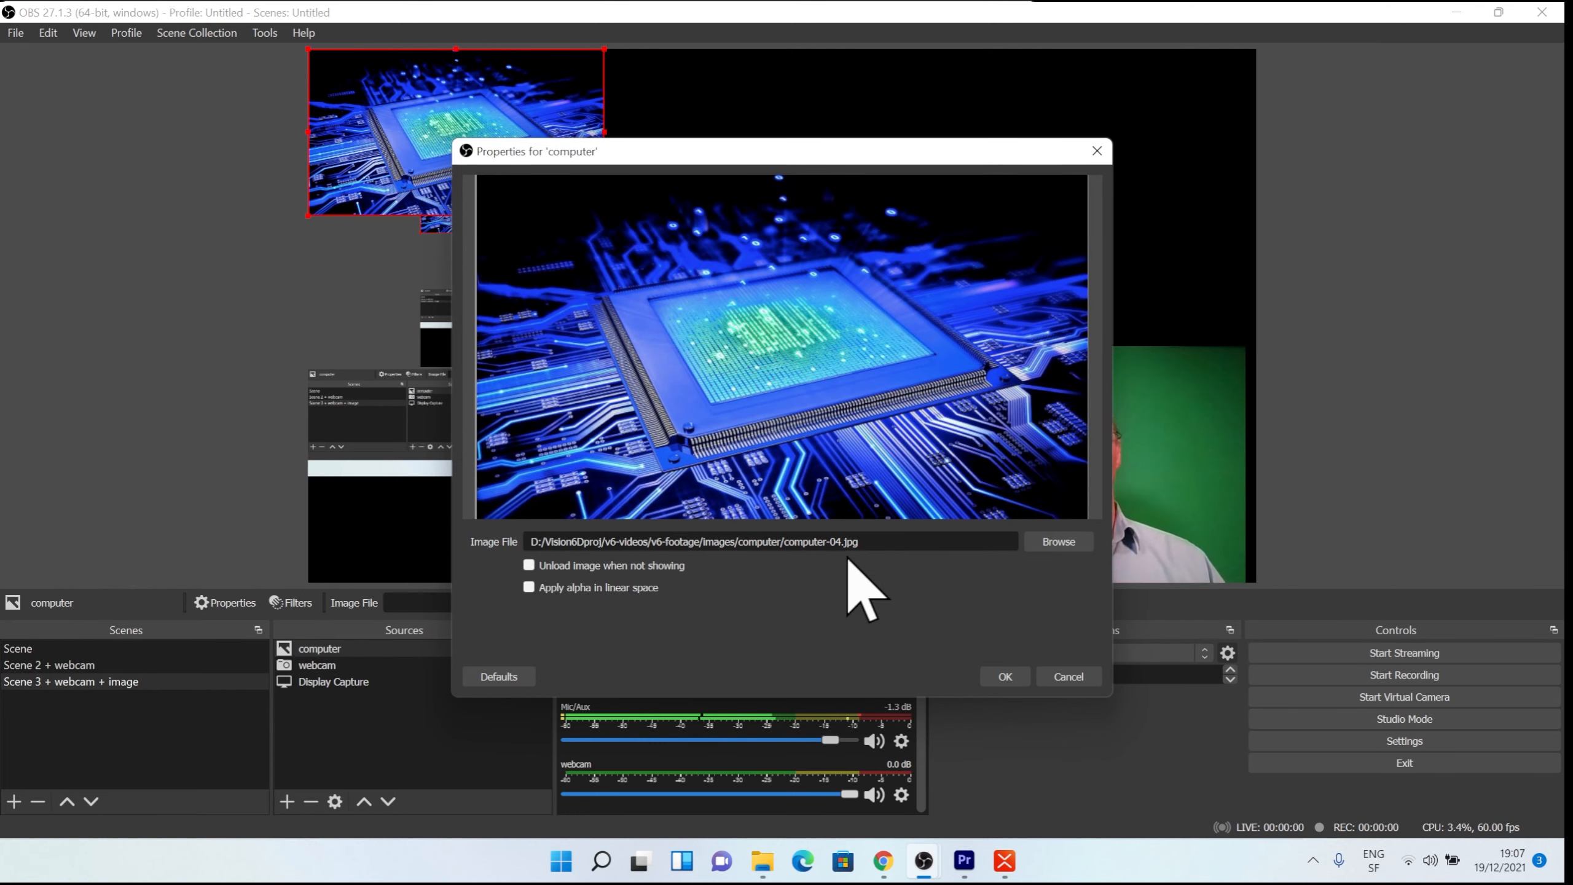
drag(824, 151, 677, 142)
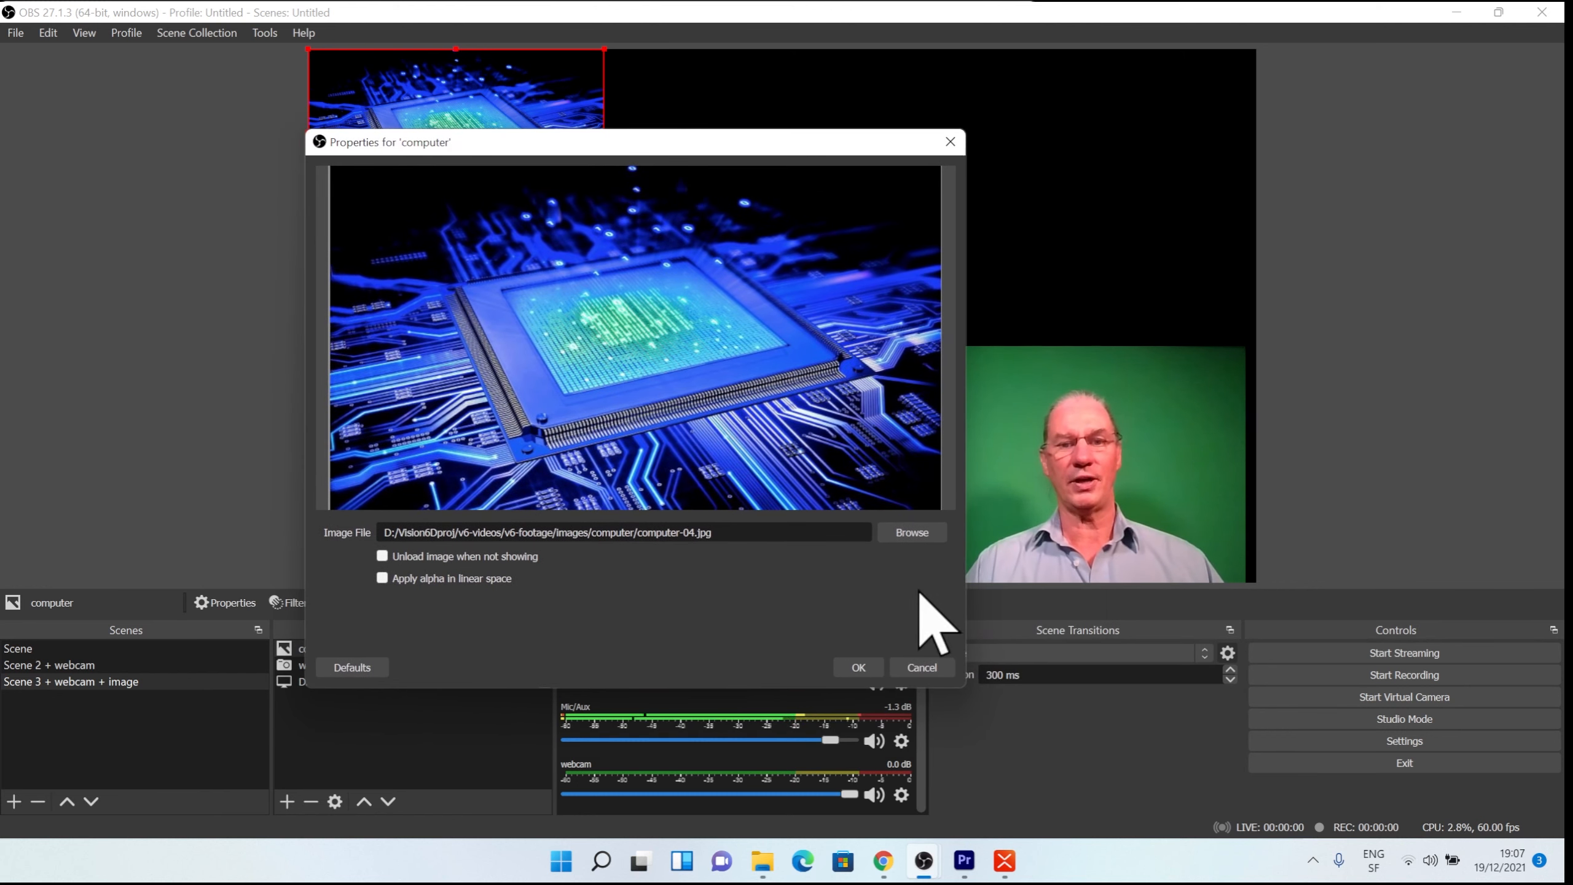
click(870, 668)
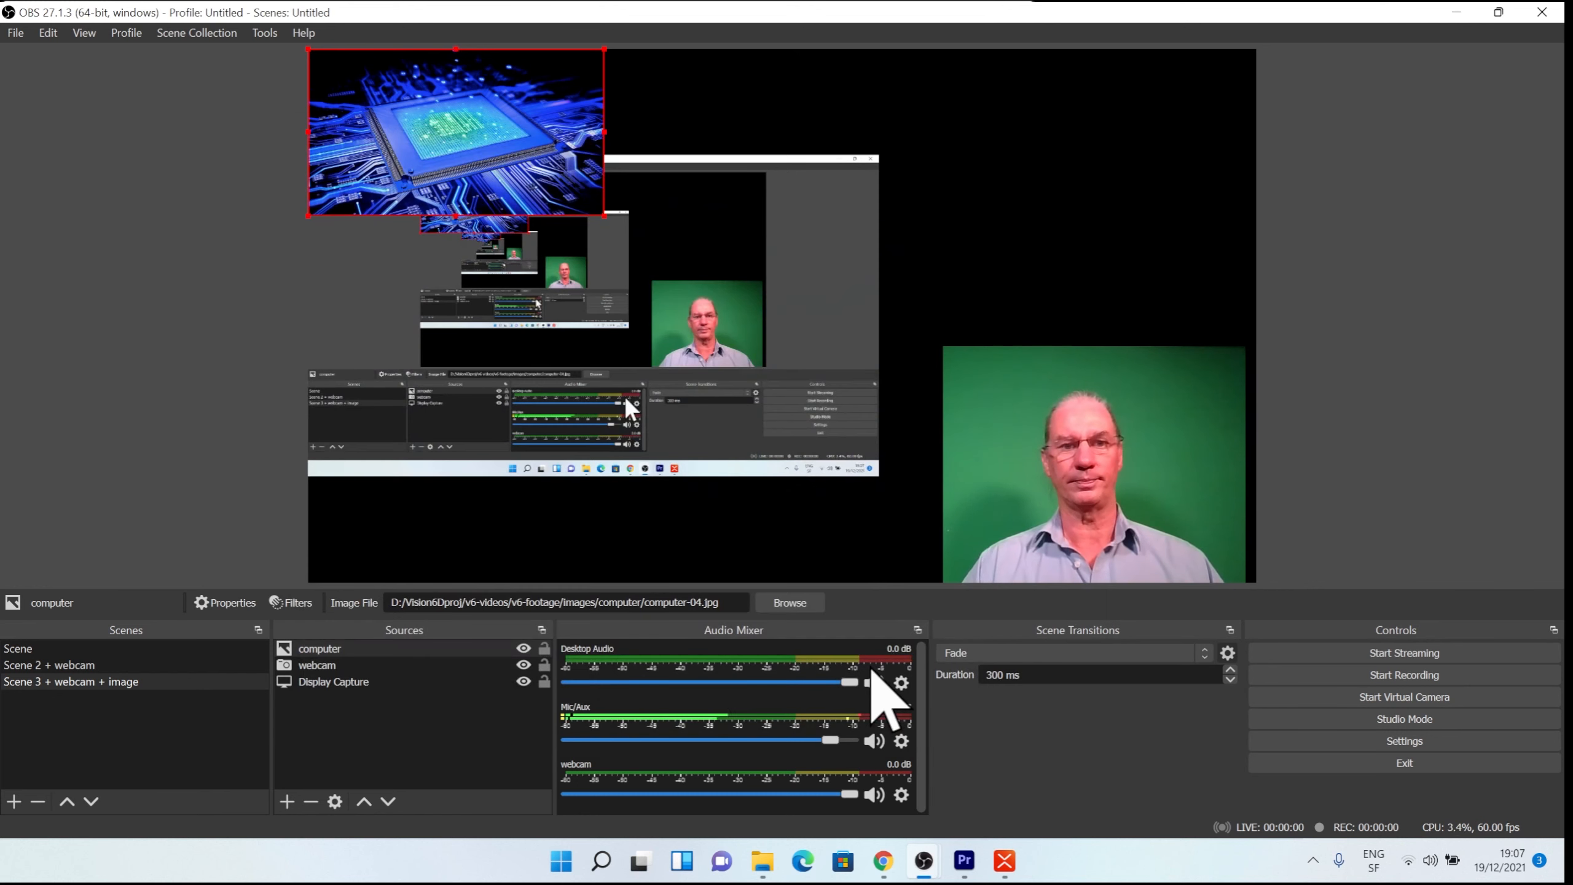
Transform the computer image on the canvas with Fit to screen.
right_click(518, 156)
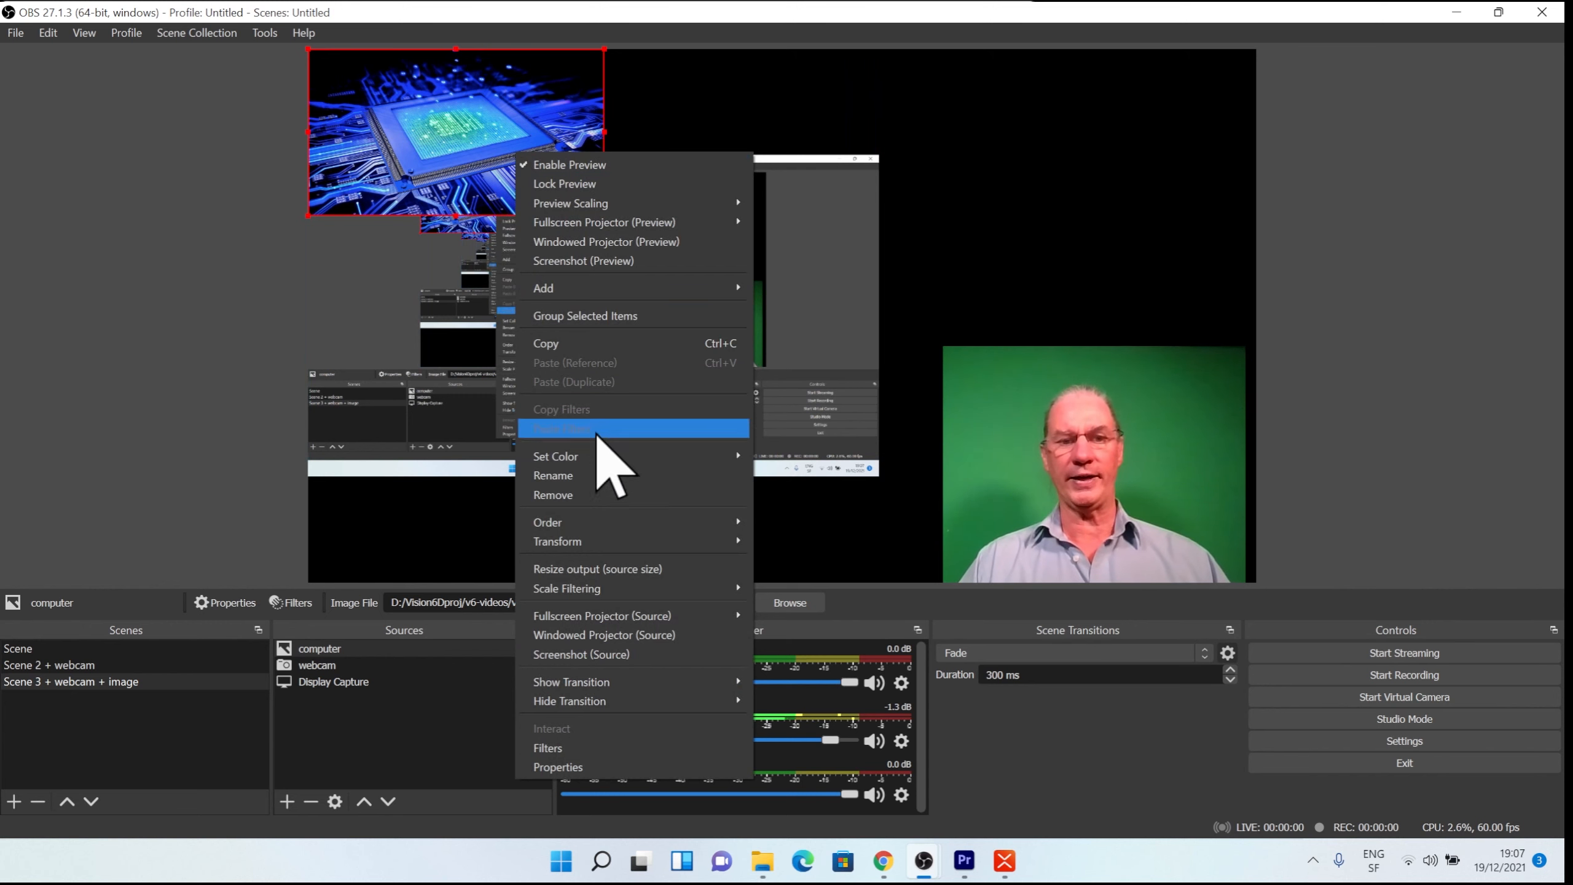
mouse_move(613, 545)
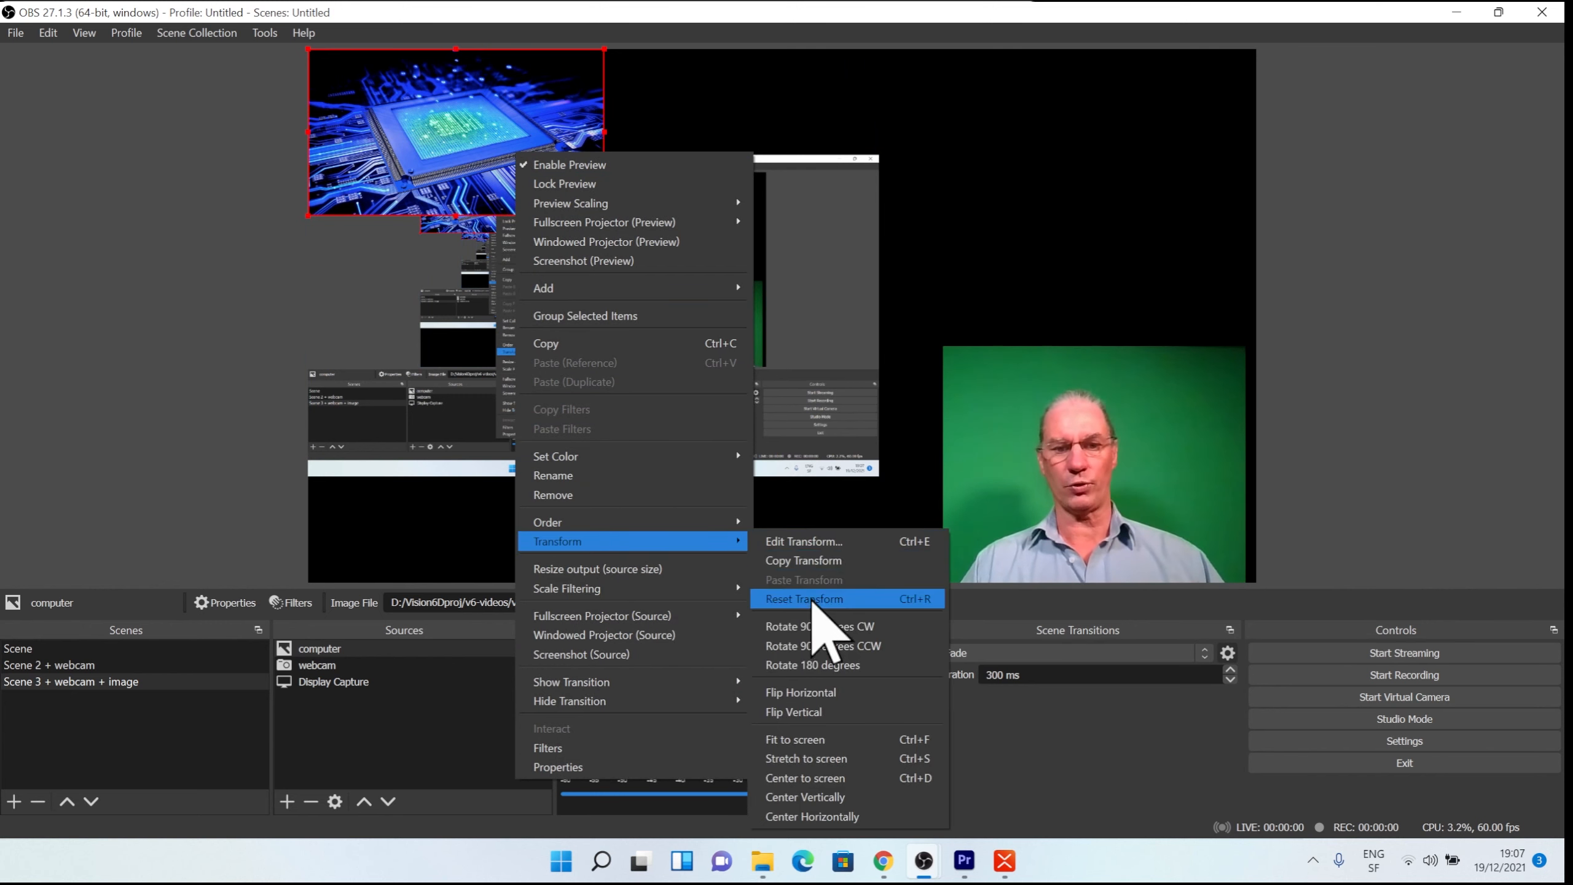
click(819, 739)
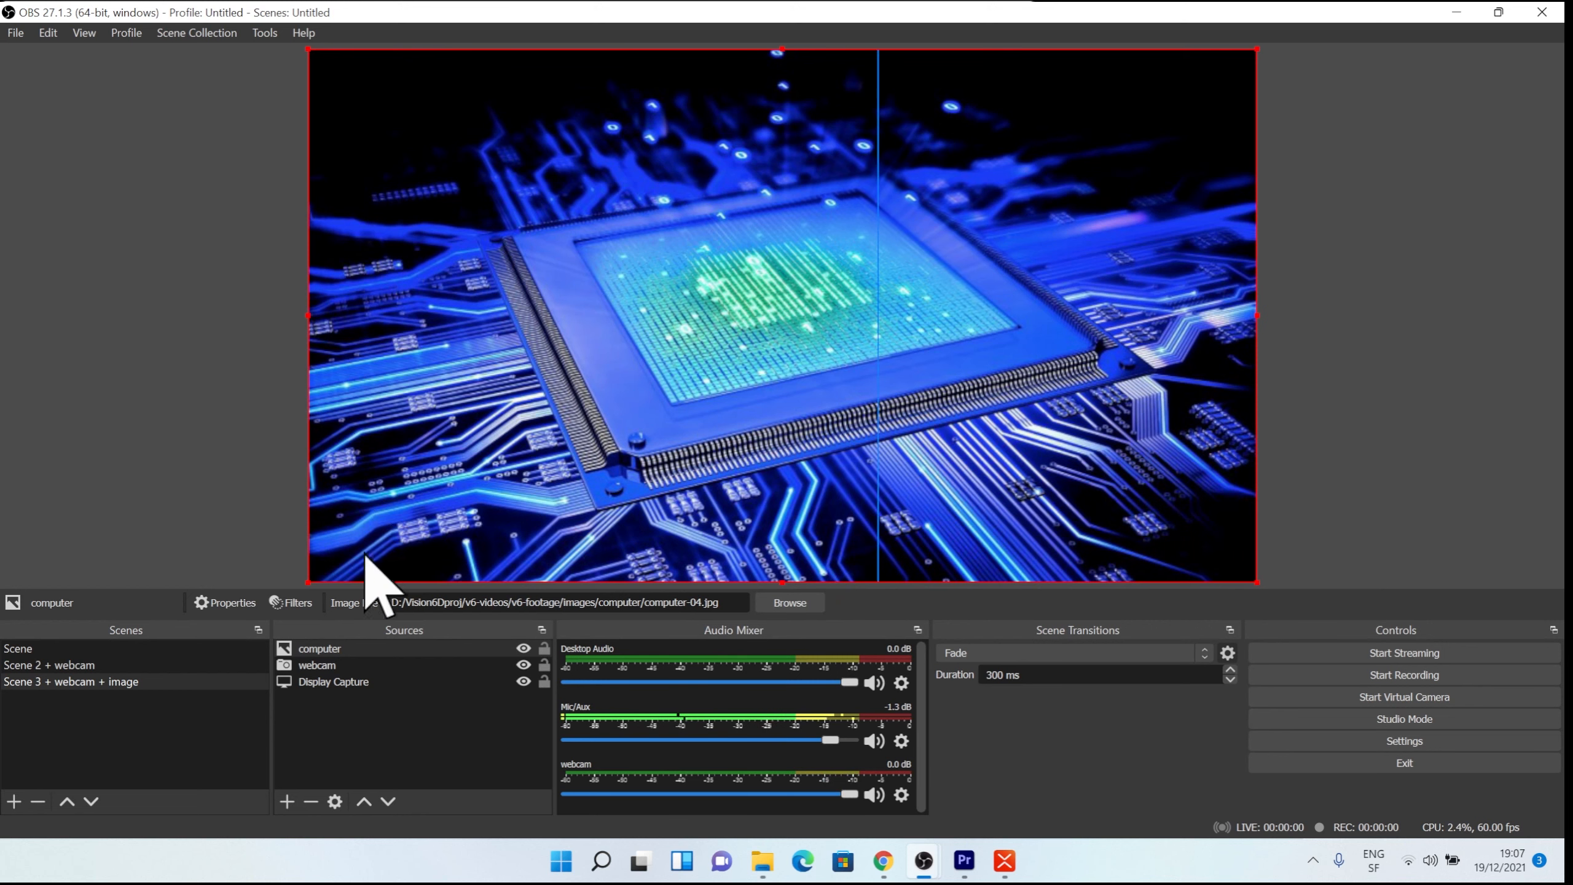
Reorder the sources so the computer image sits below both the webcam and the Display Capture.
click(337, 647)
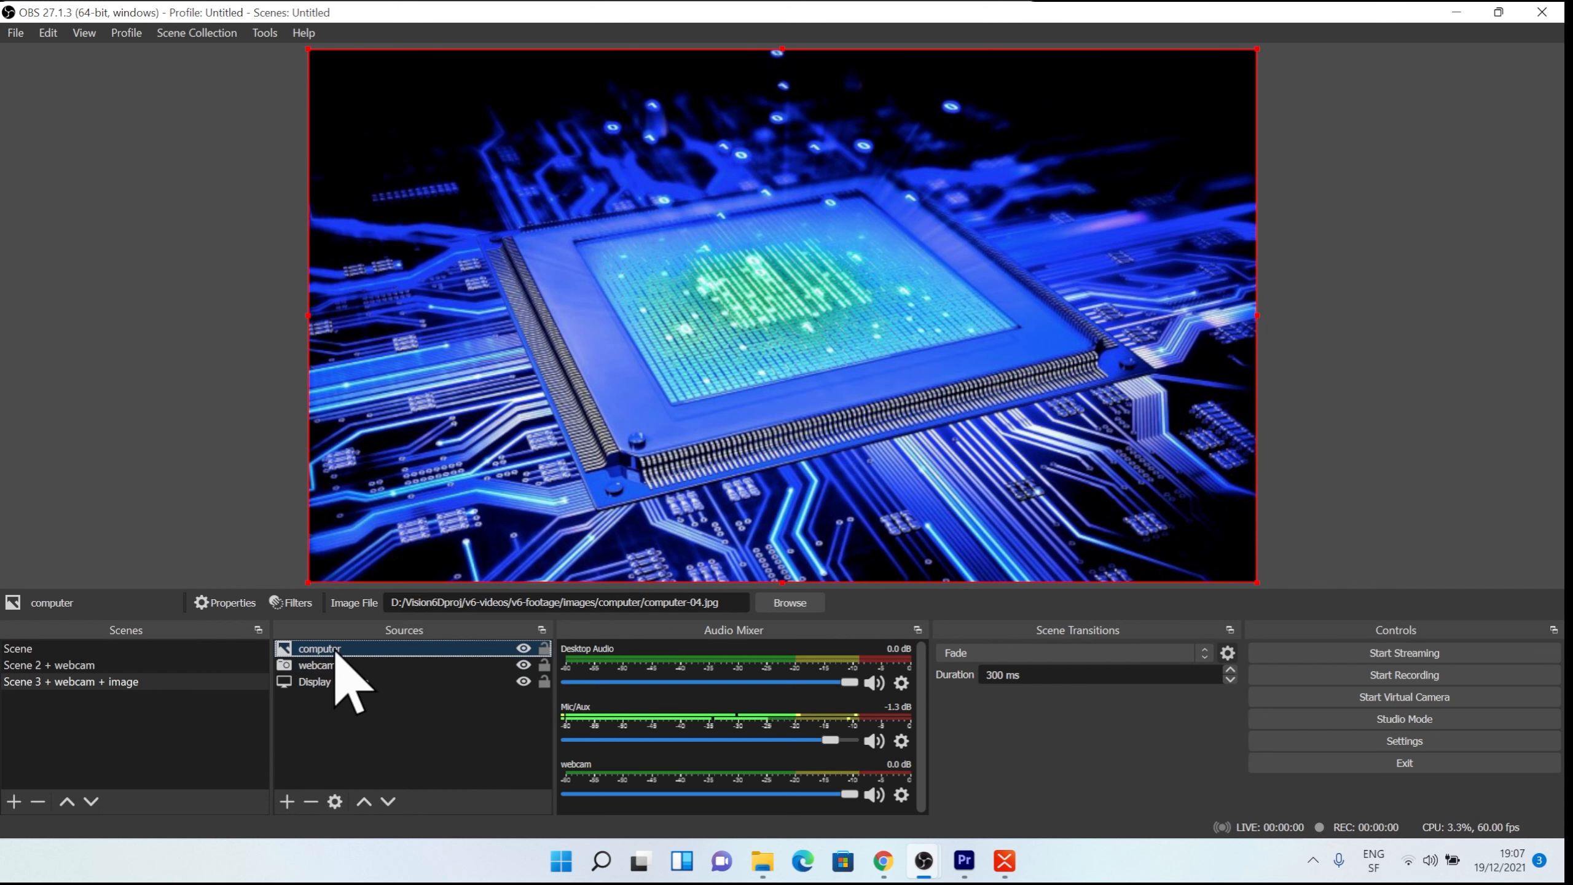
drag(336, 652, 331, 674)
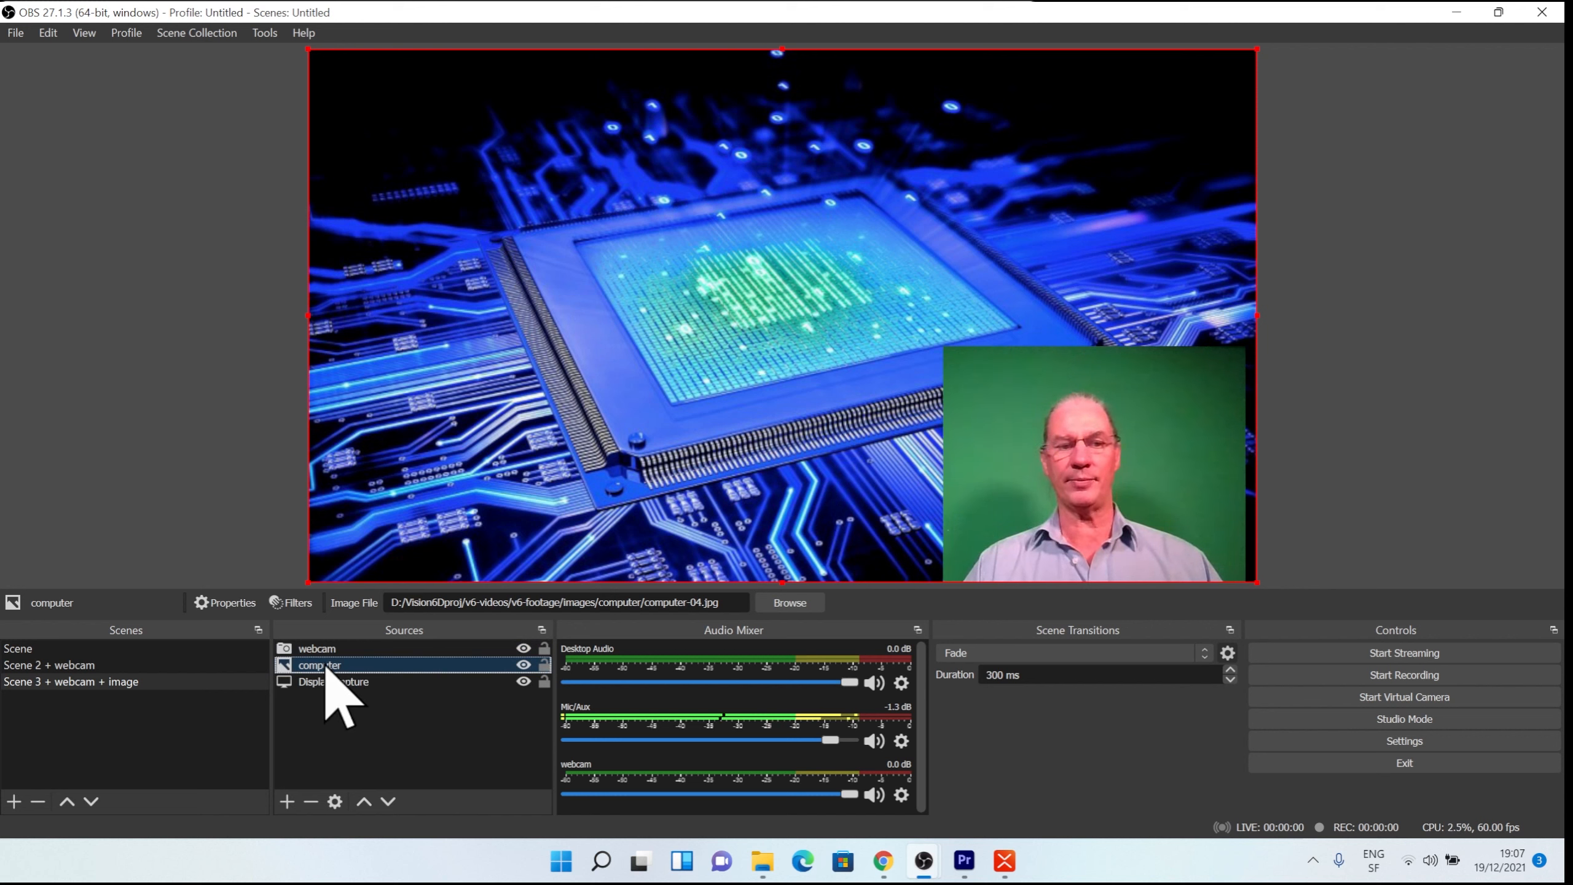
drag(327, 673, 329, 686)
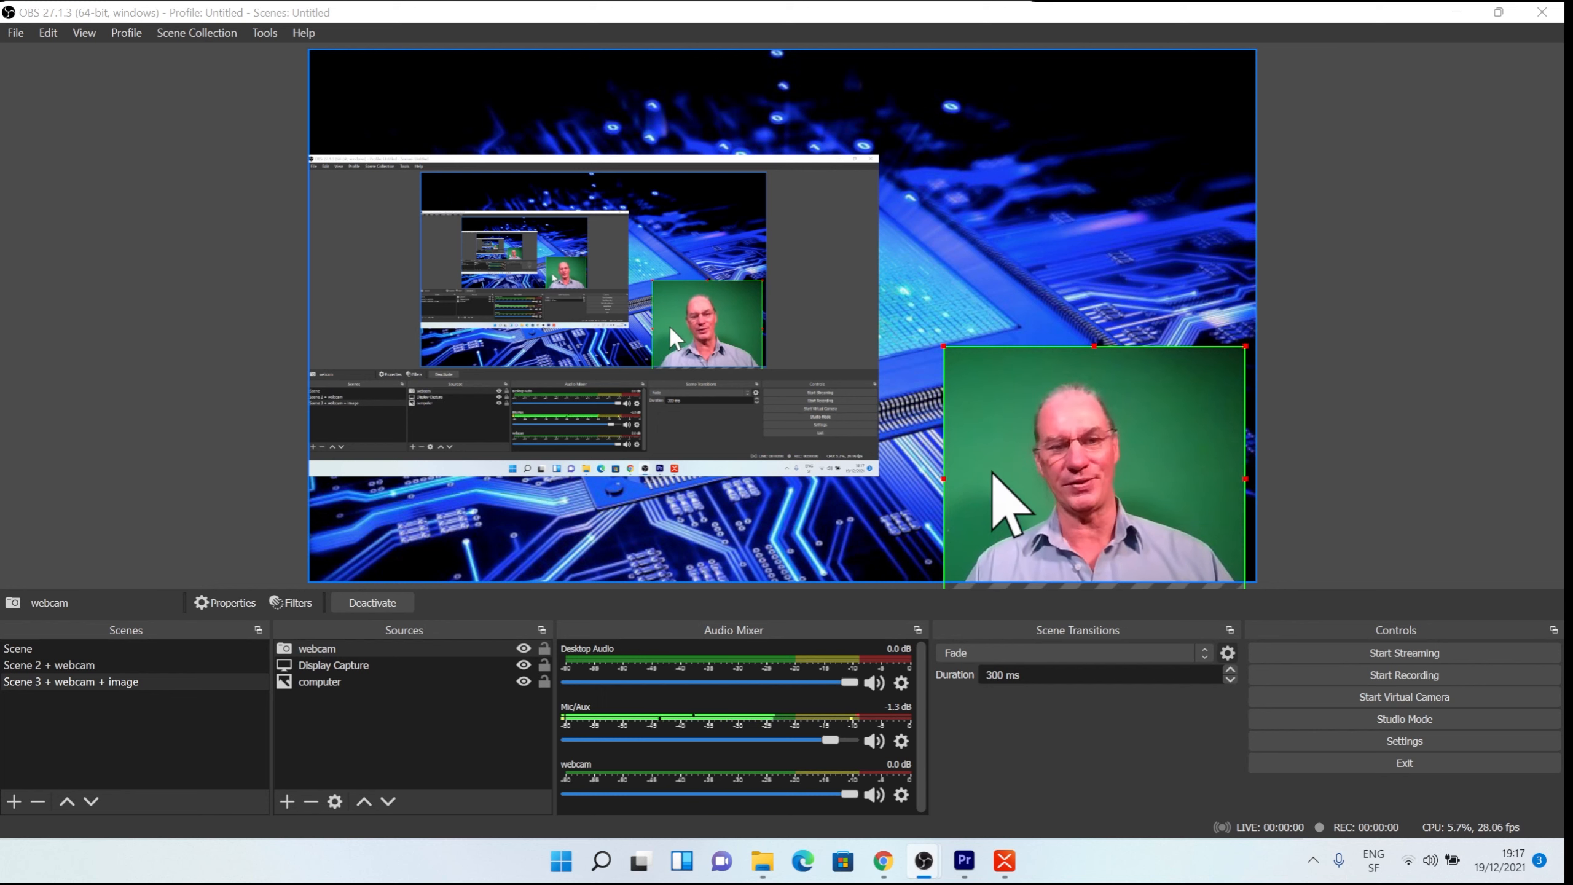
Add a Chroma Key effect filter with its default name to the webcam source.
click(339, 648)
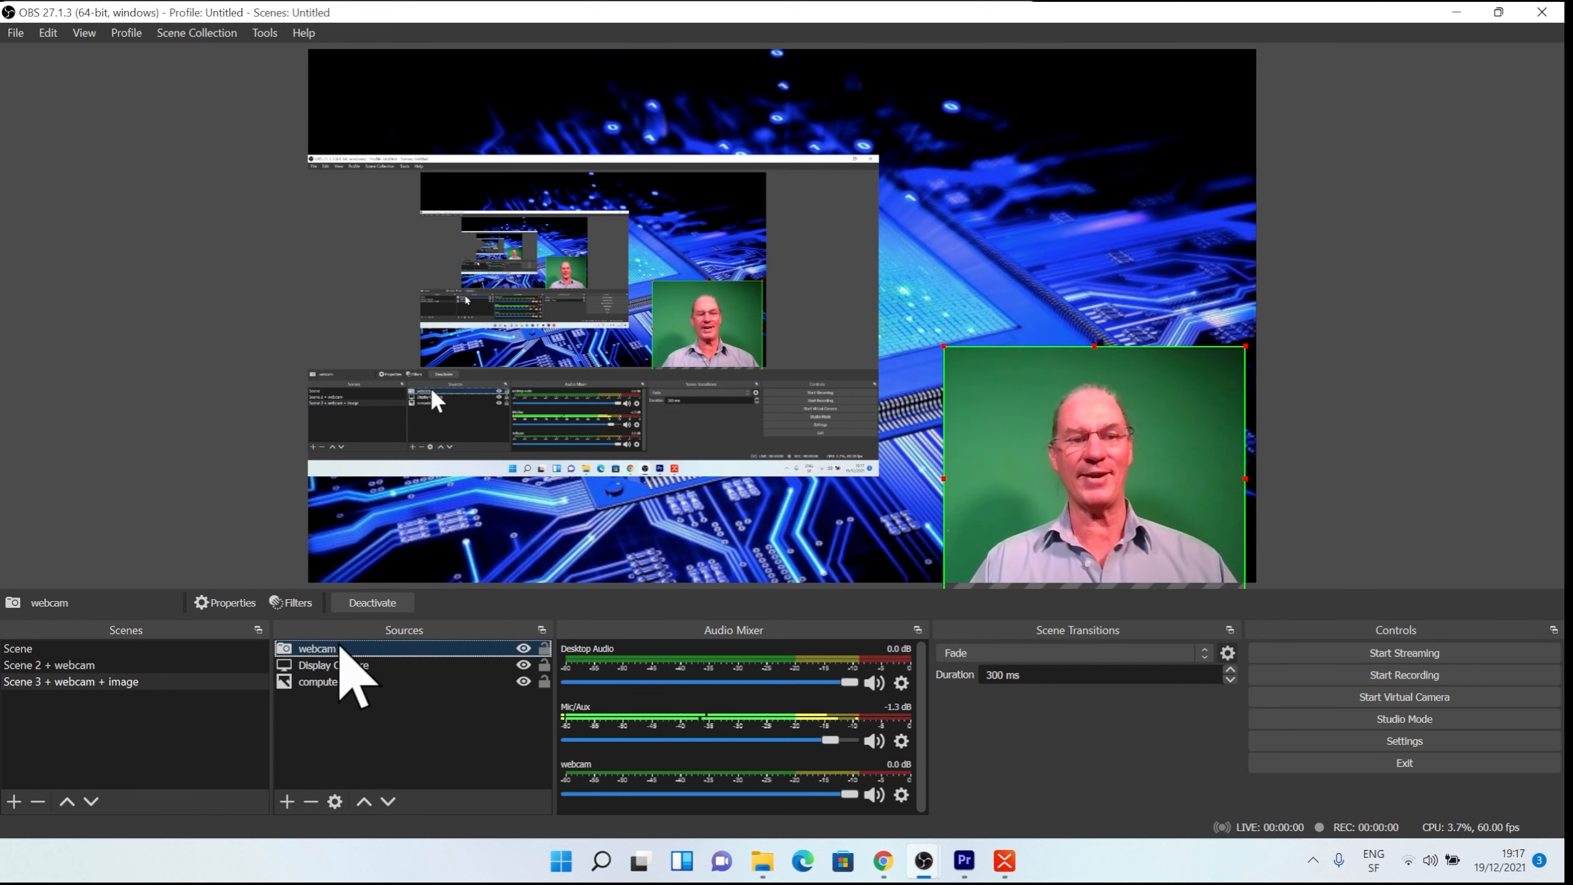
right_click(339, 646)
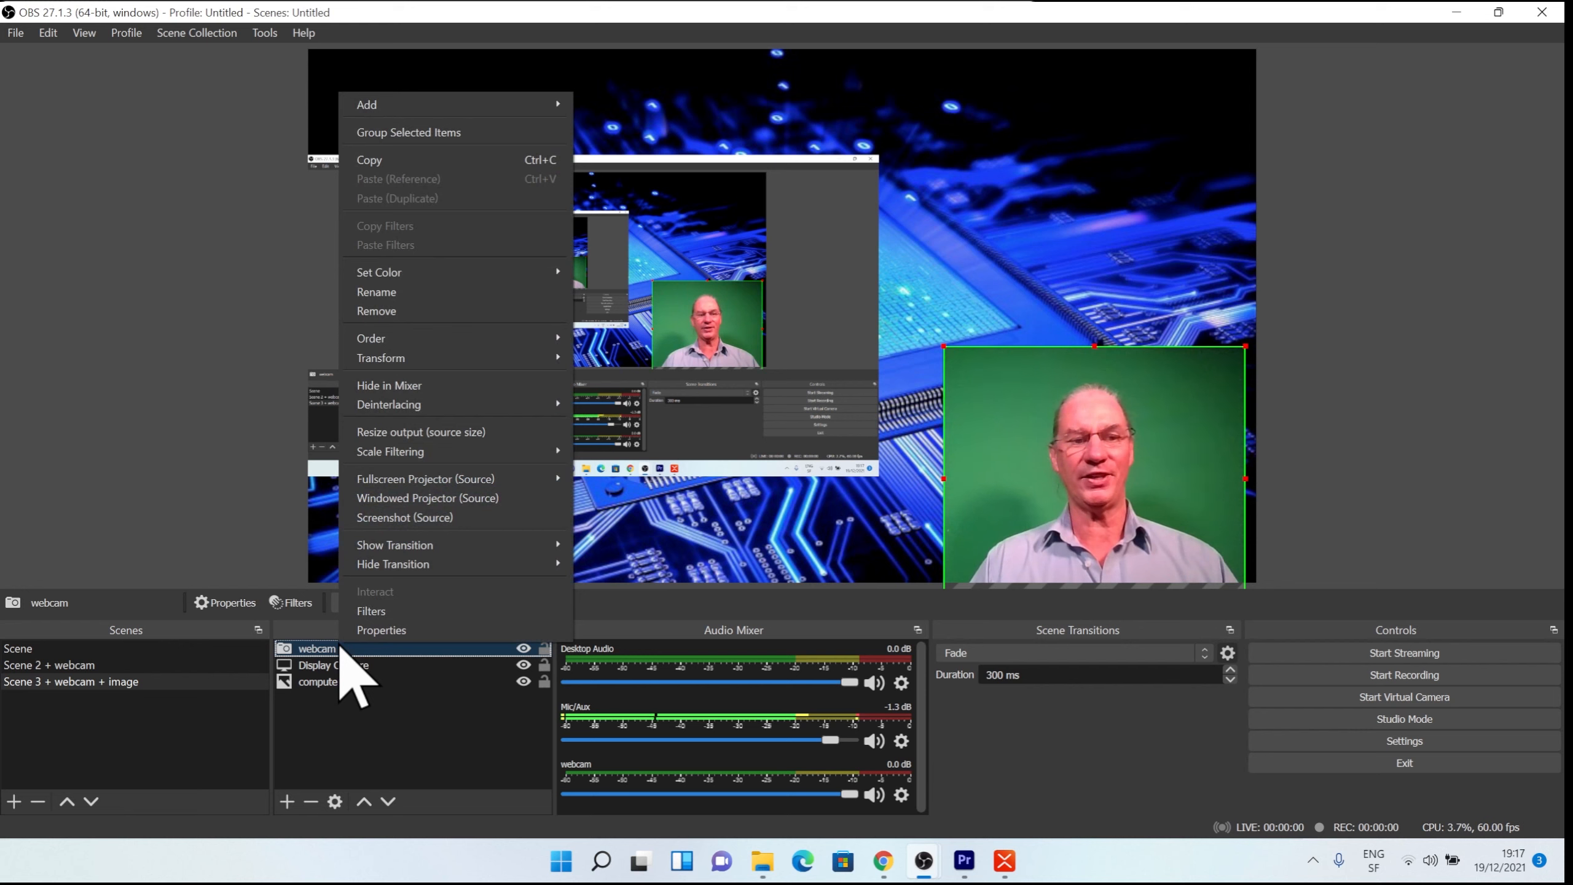
click(392, 610)
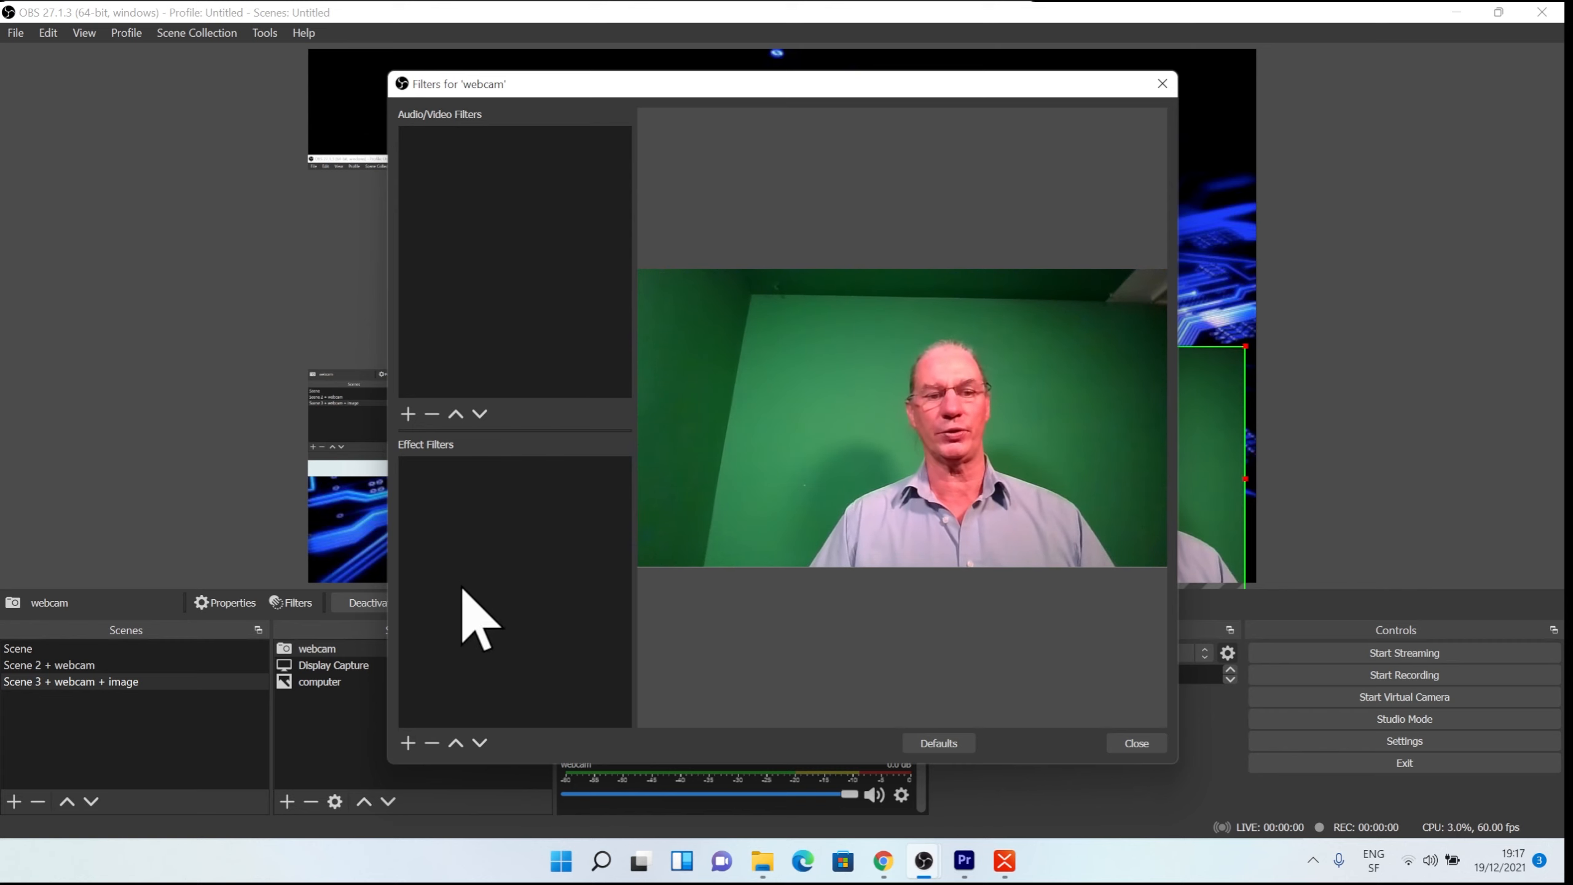
click(408, 742)
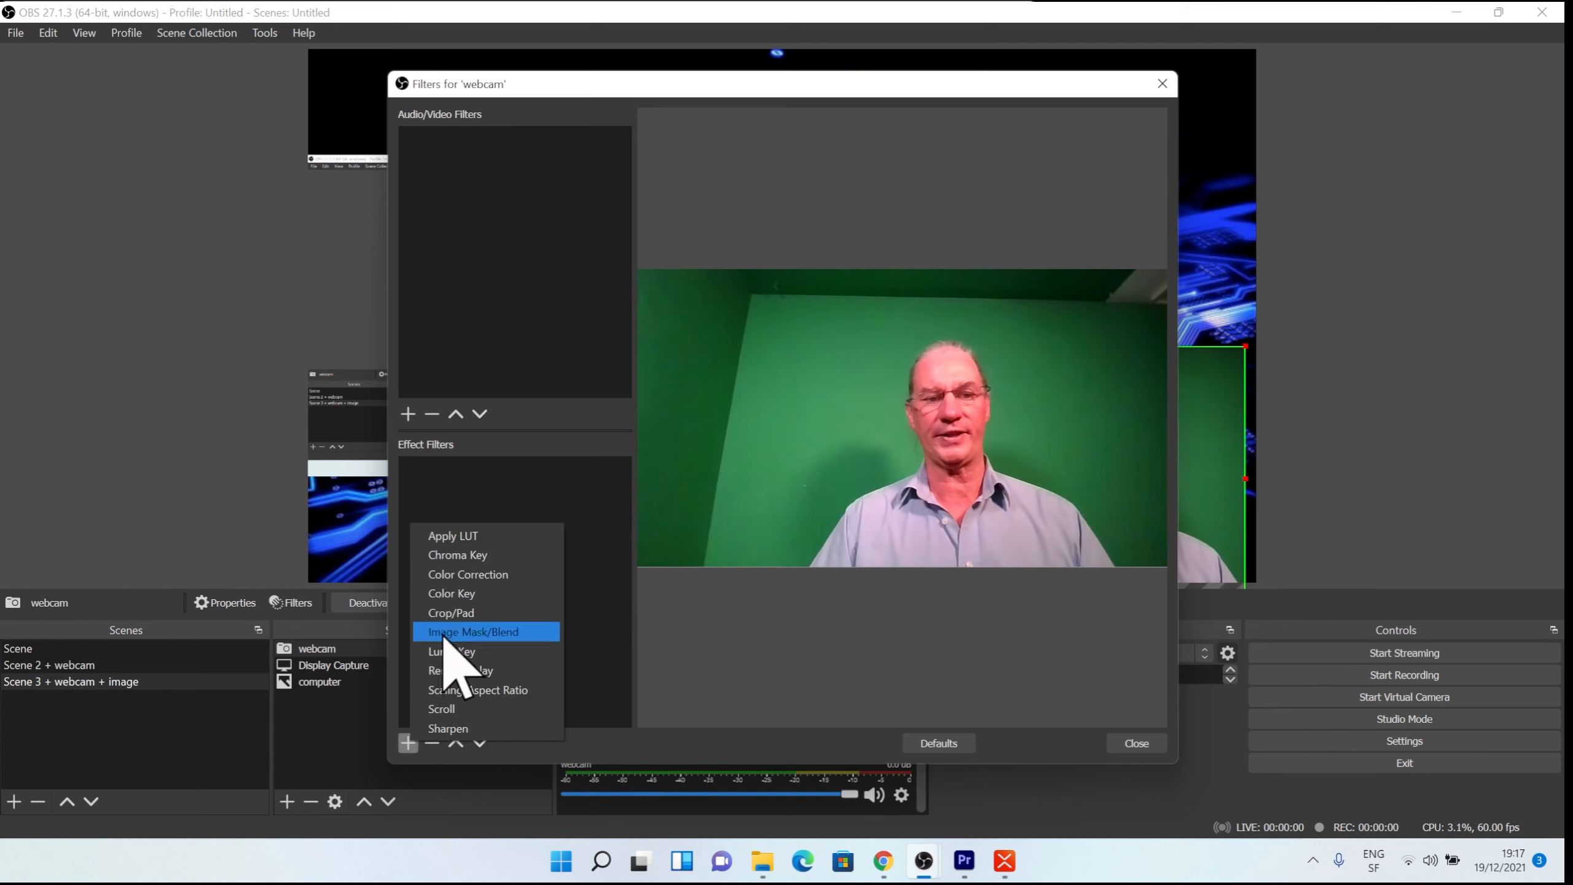
click(481, 555)
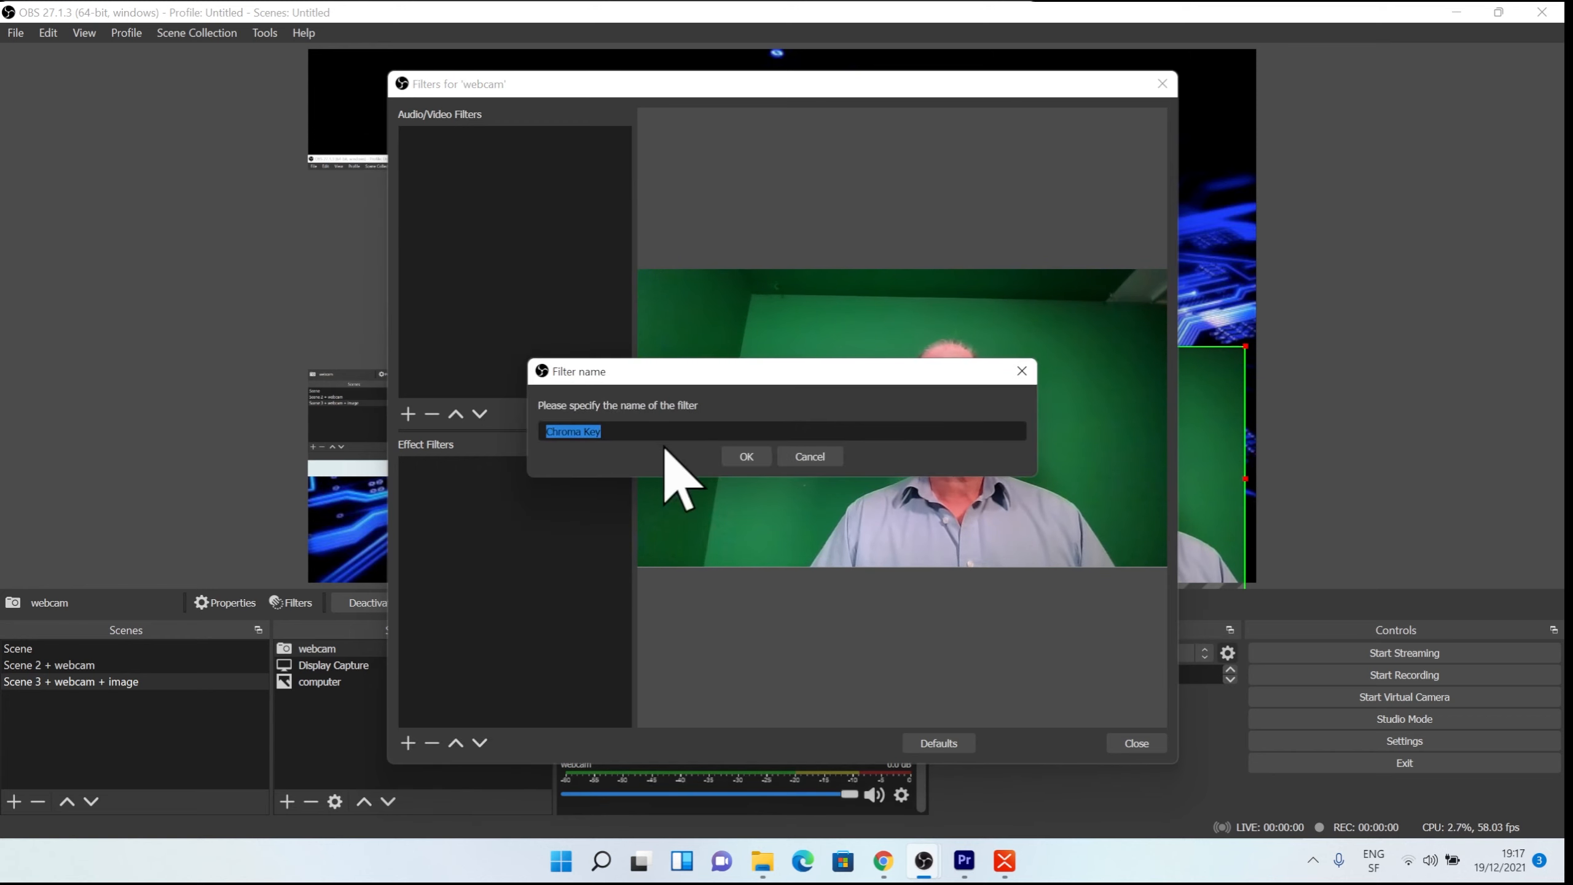
click(745, 457)
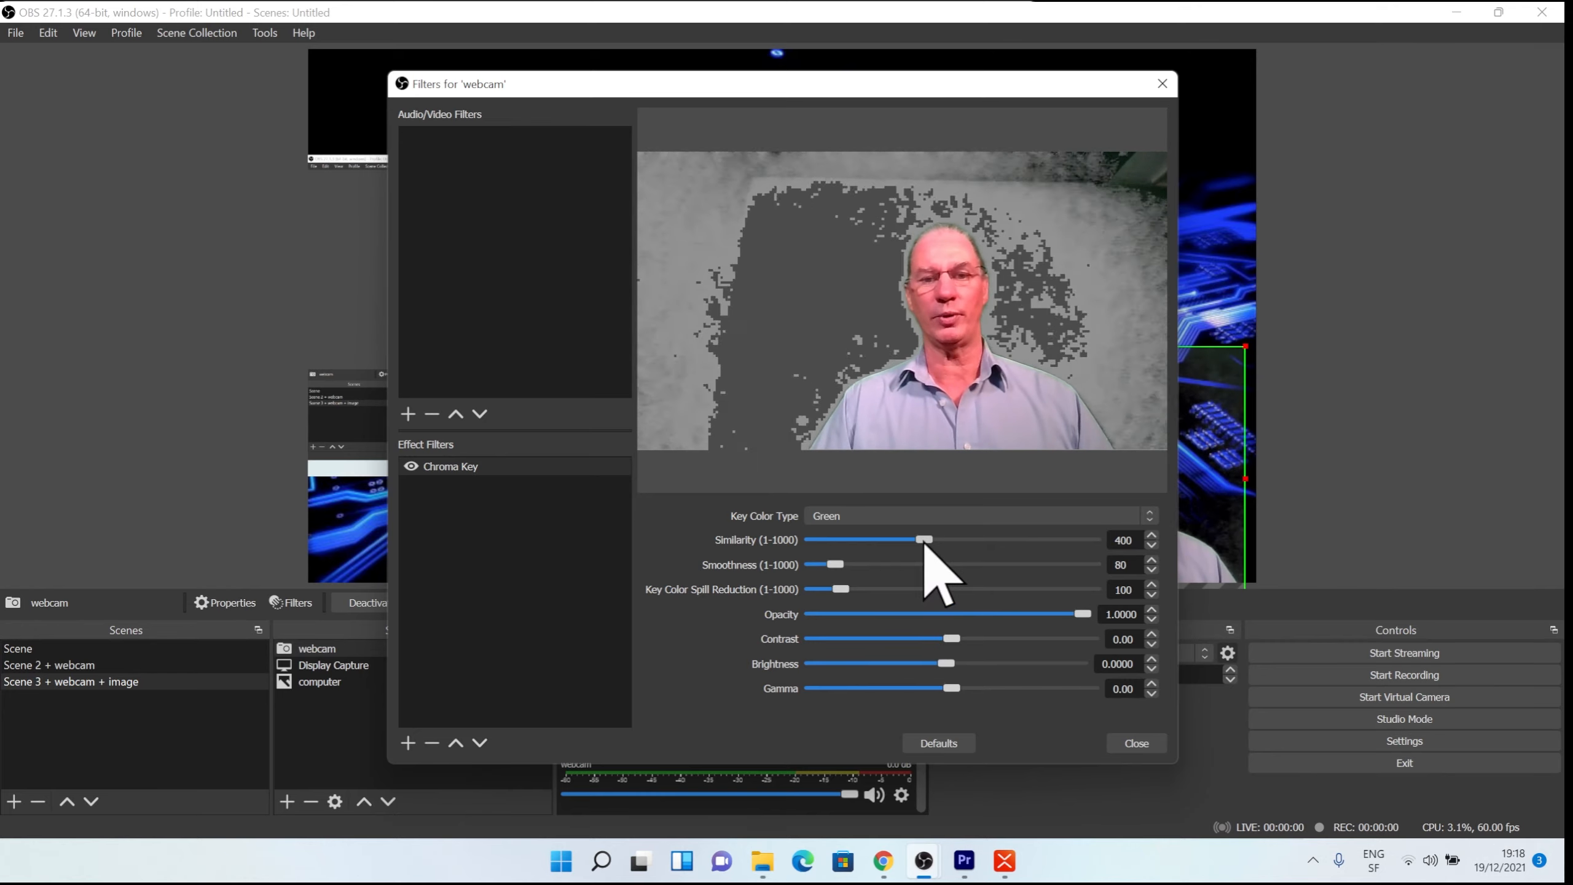
Set the Chroma Key filter's similarity to 494 and its smoothness to 129.
drag(924, 544, 956, 546)
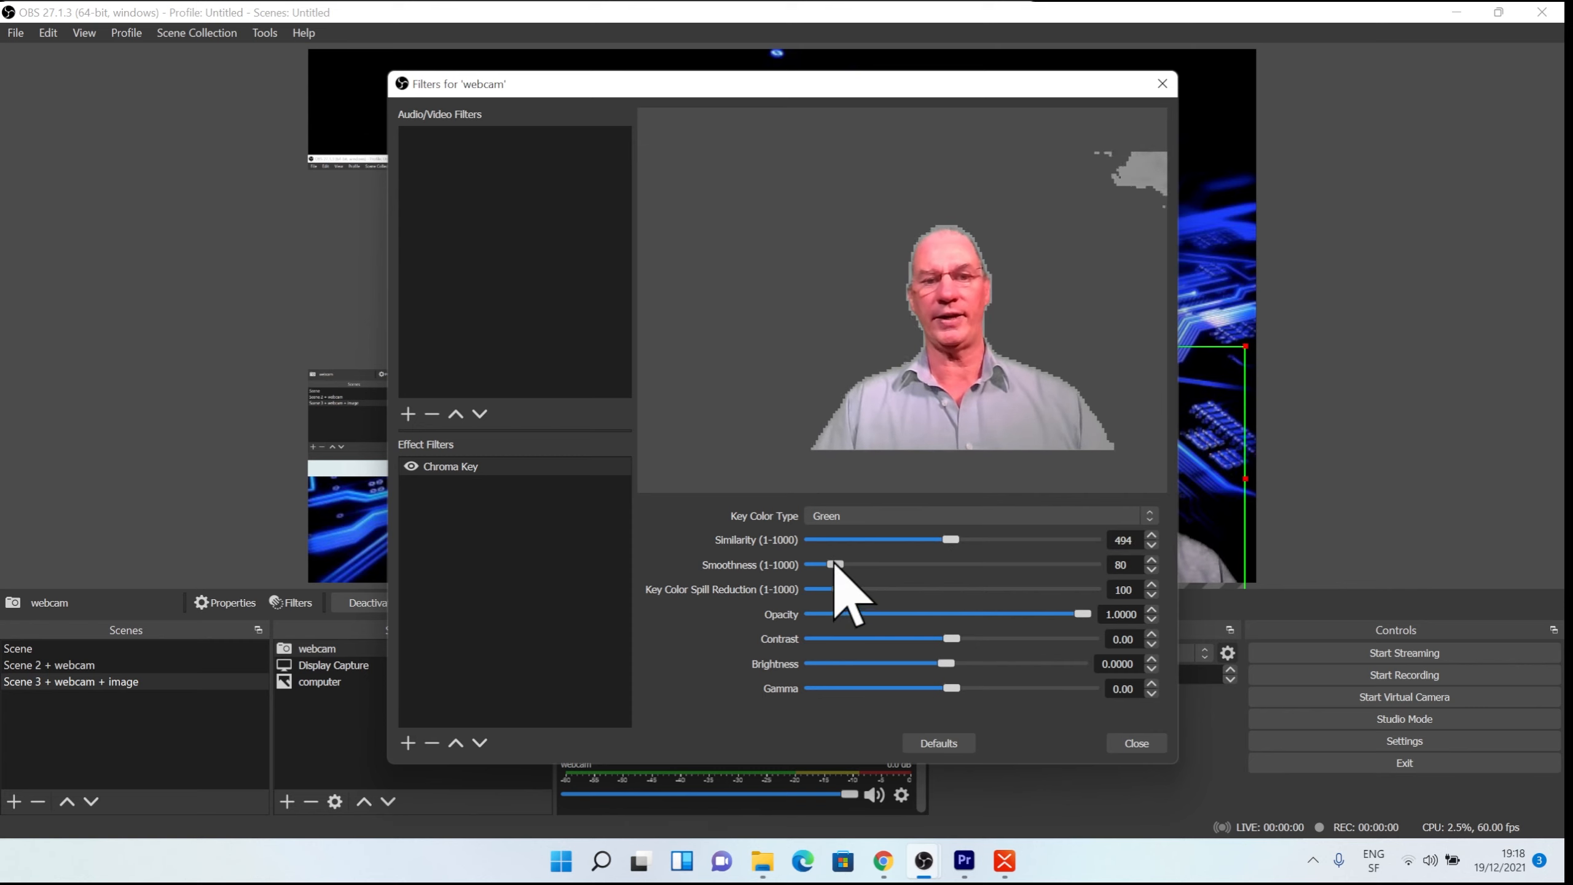
drag(843, 562, 850, 562)
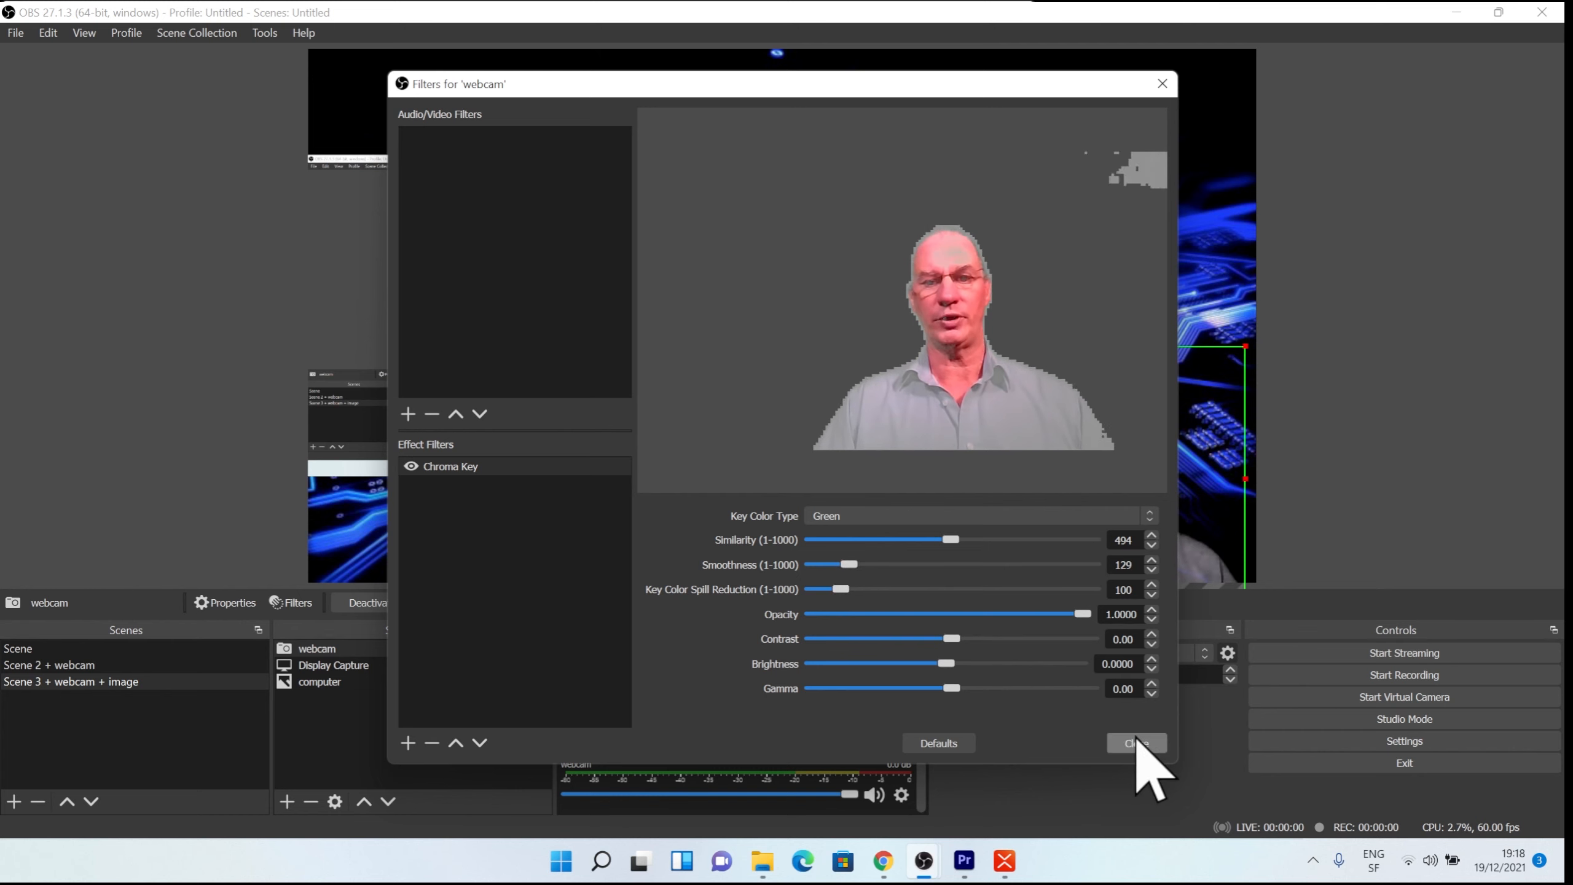
Reopen the webcam's Chroma Key filter and set its similarity to 441.
click(1136, 742)
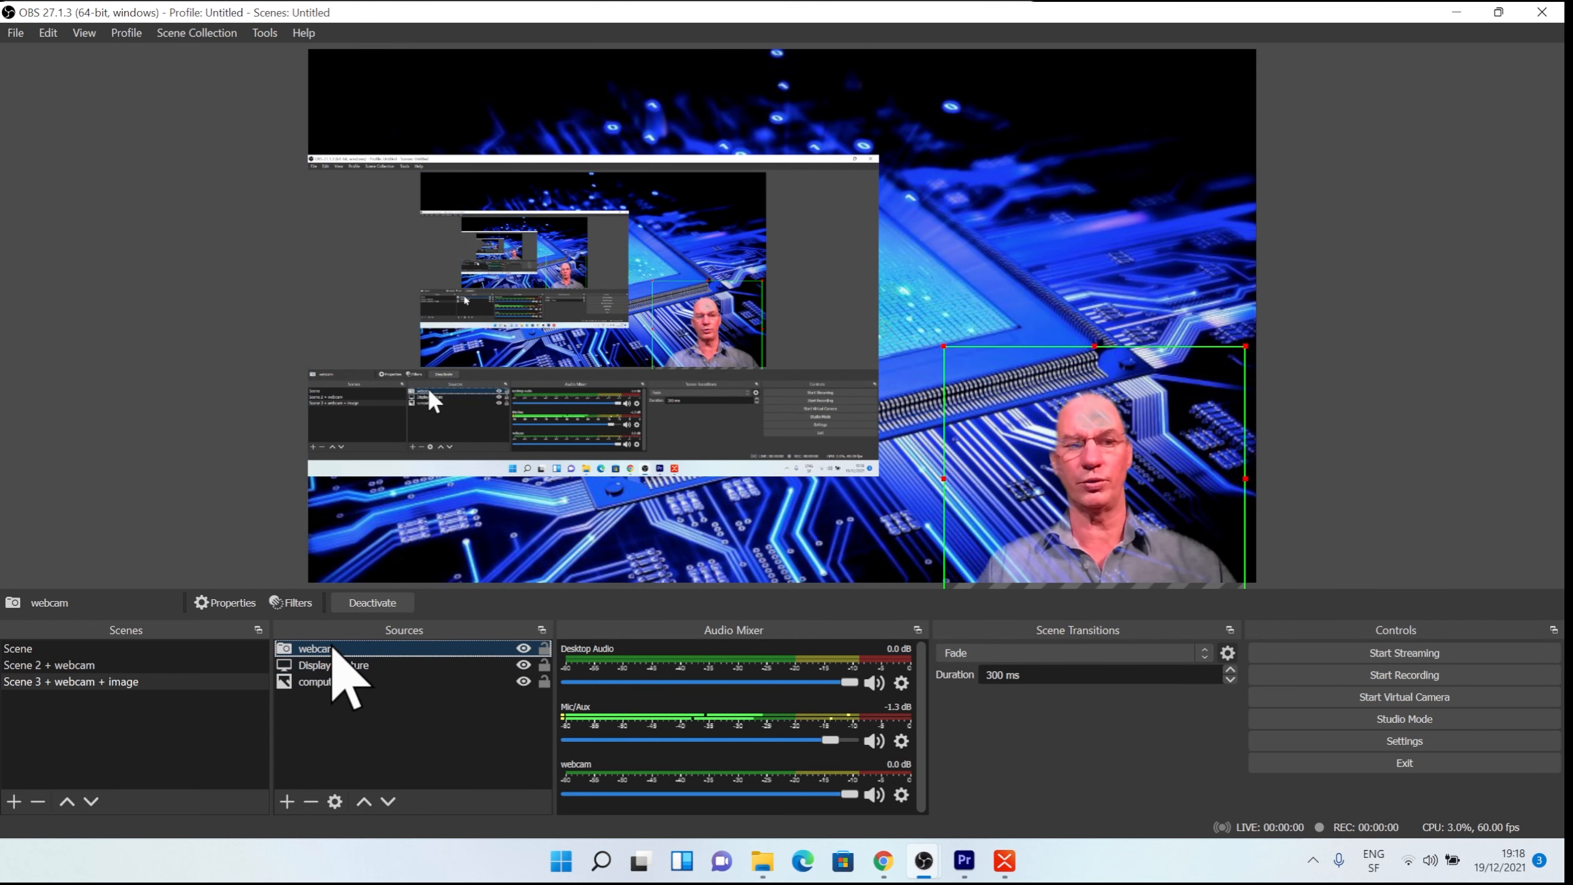
right_click(335, 650)
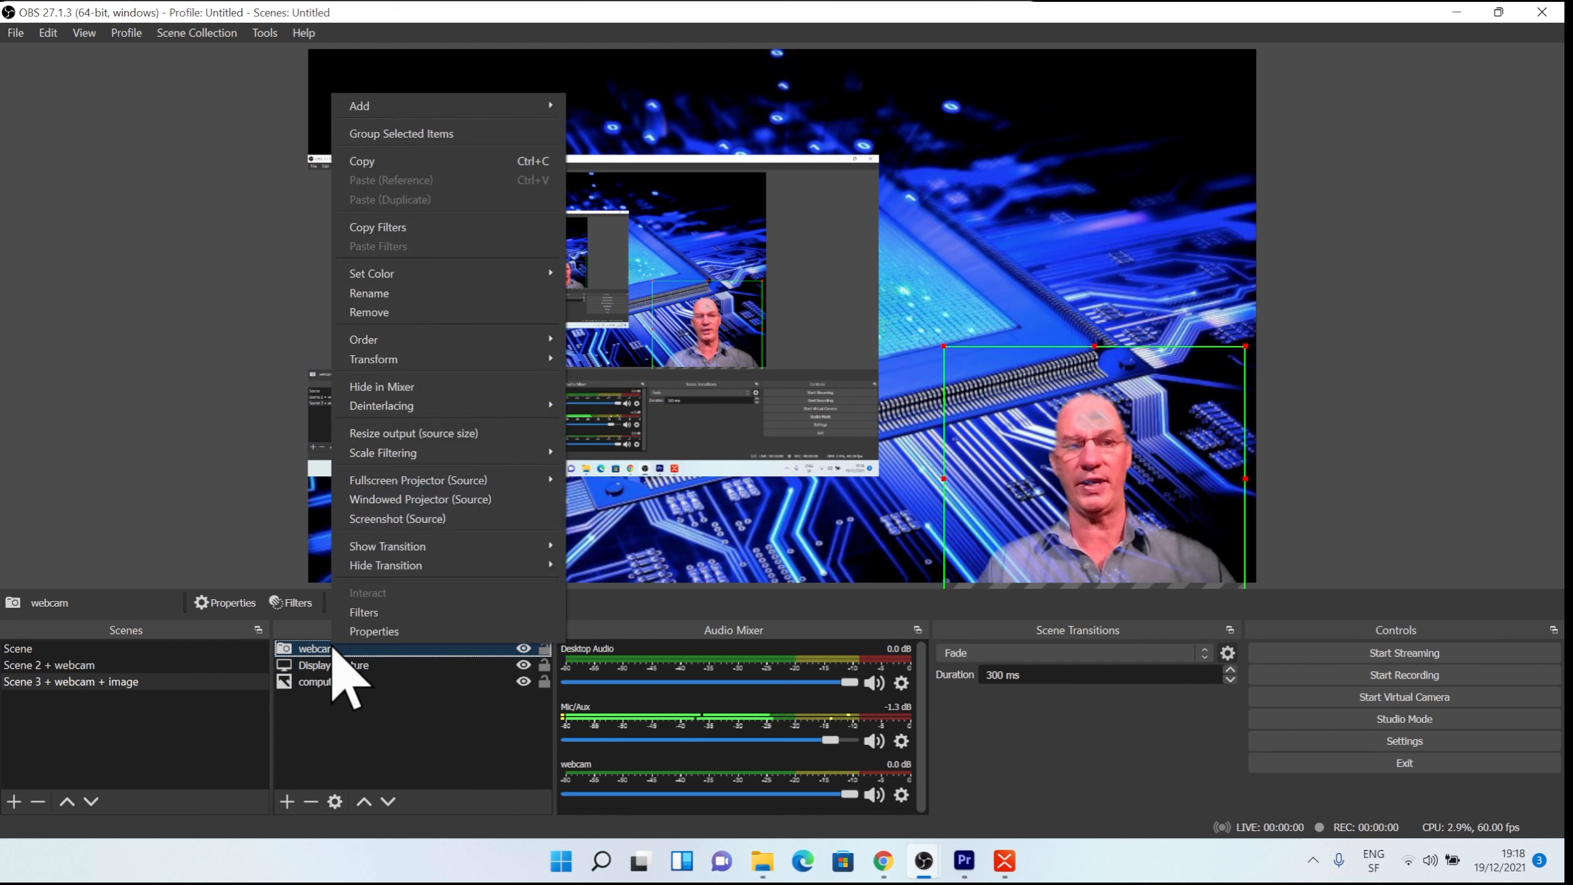
click(366, 616)
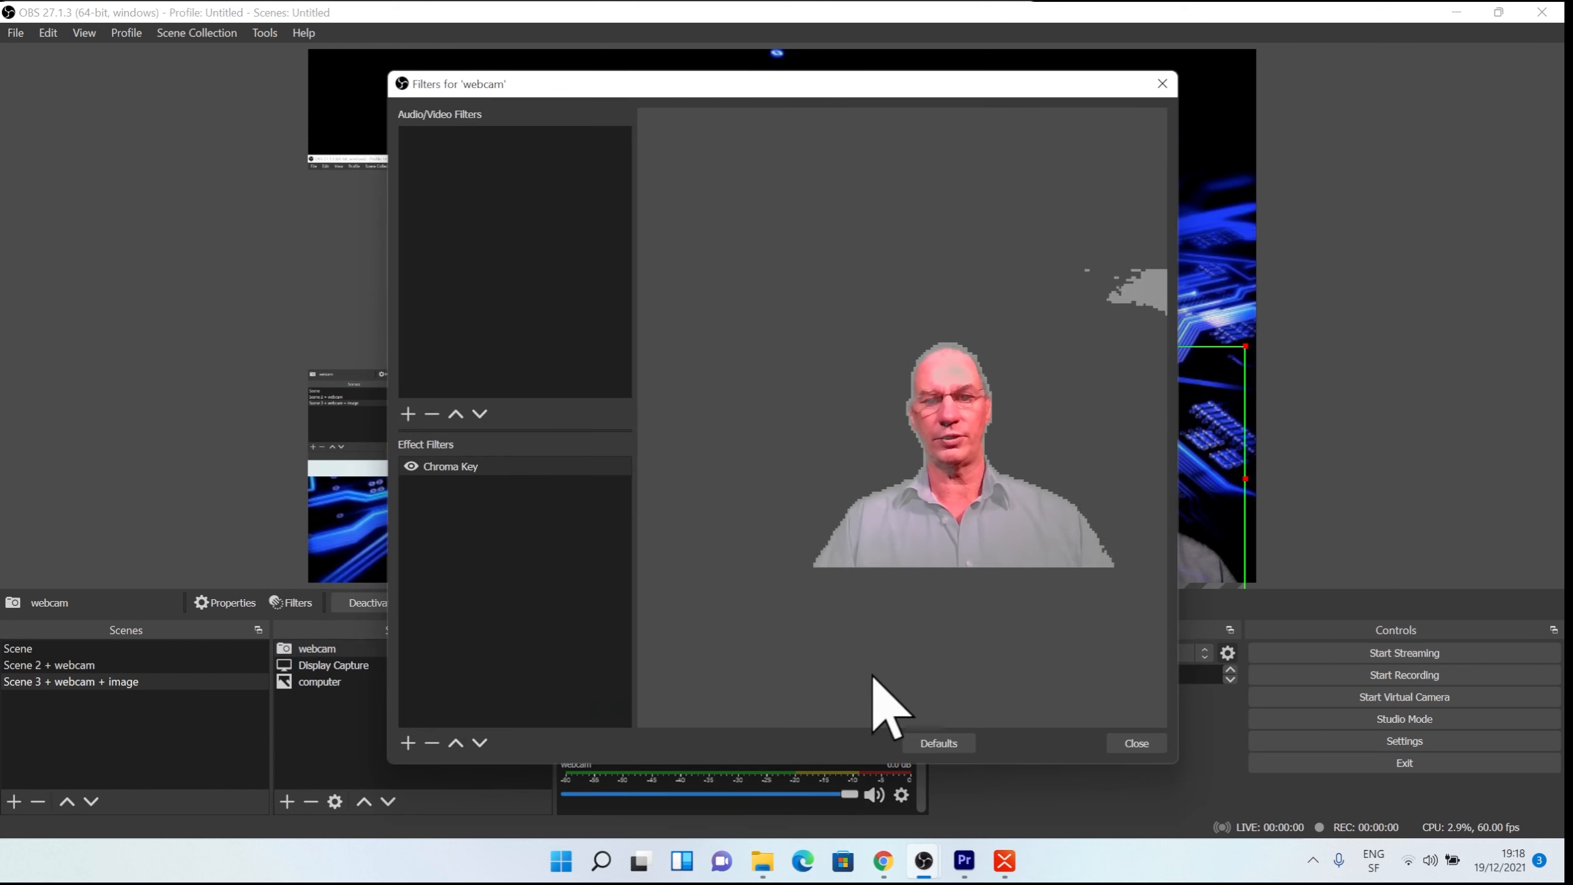
click(465, 470)
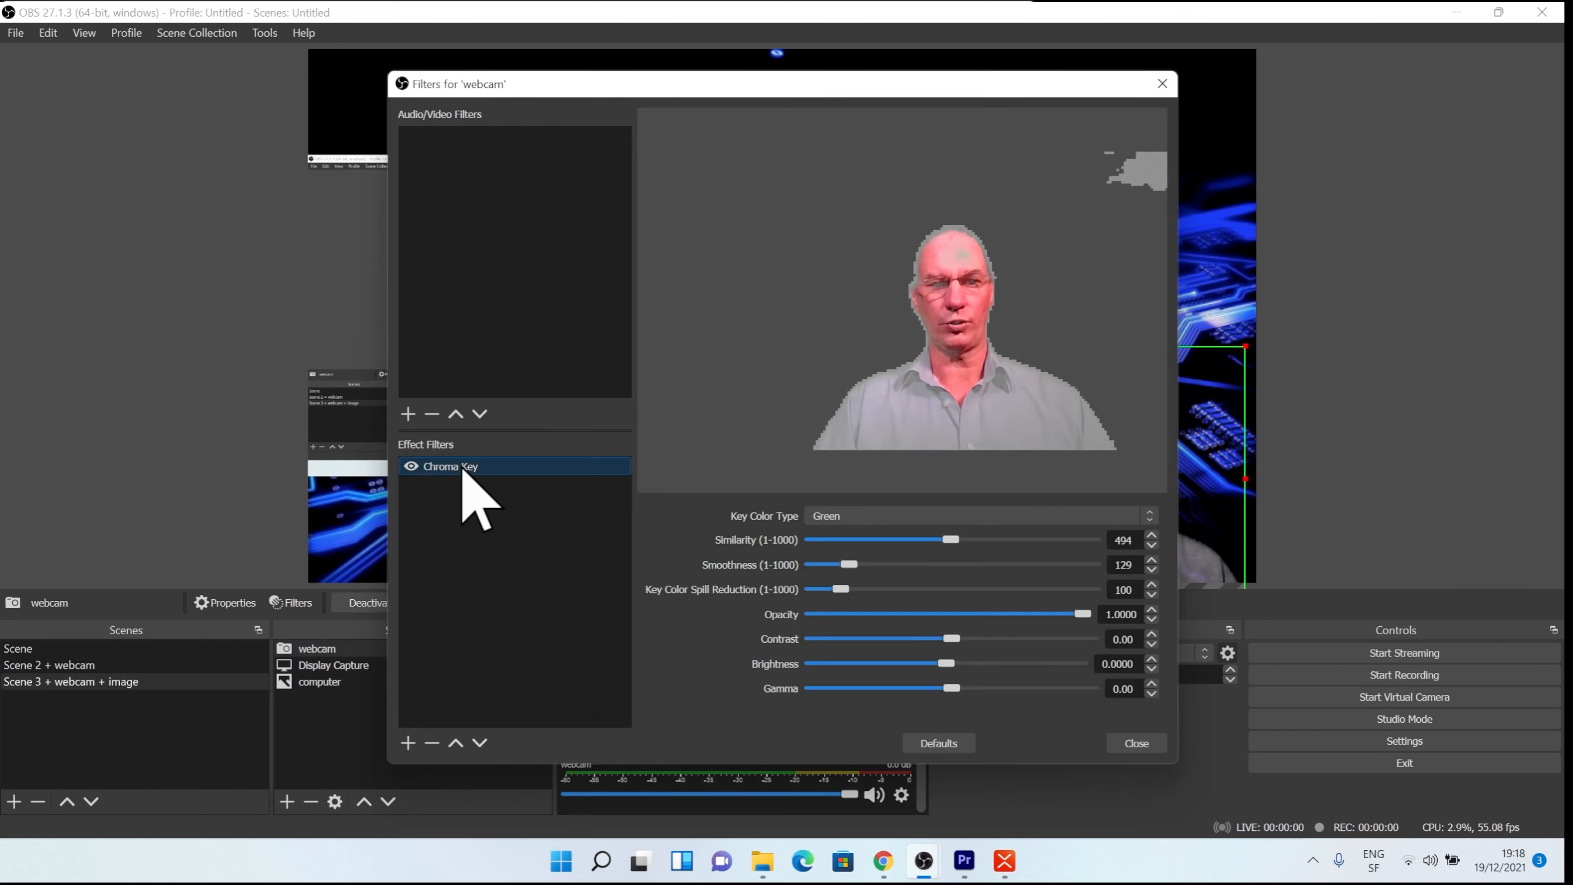
drag(953, 540, 939, 550)
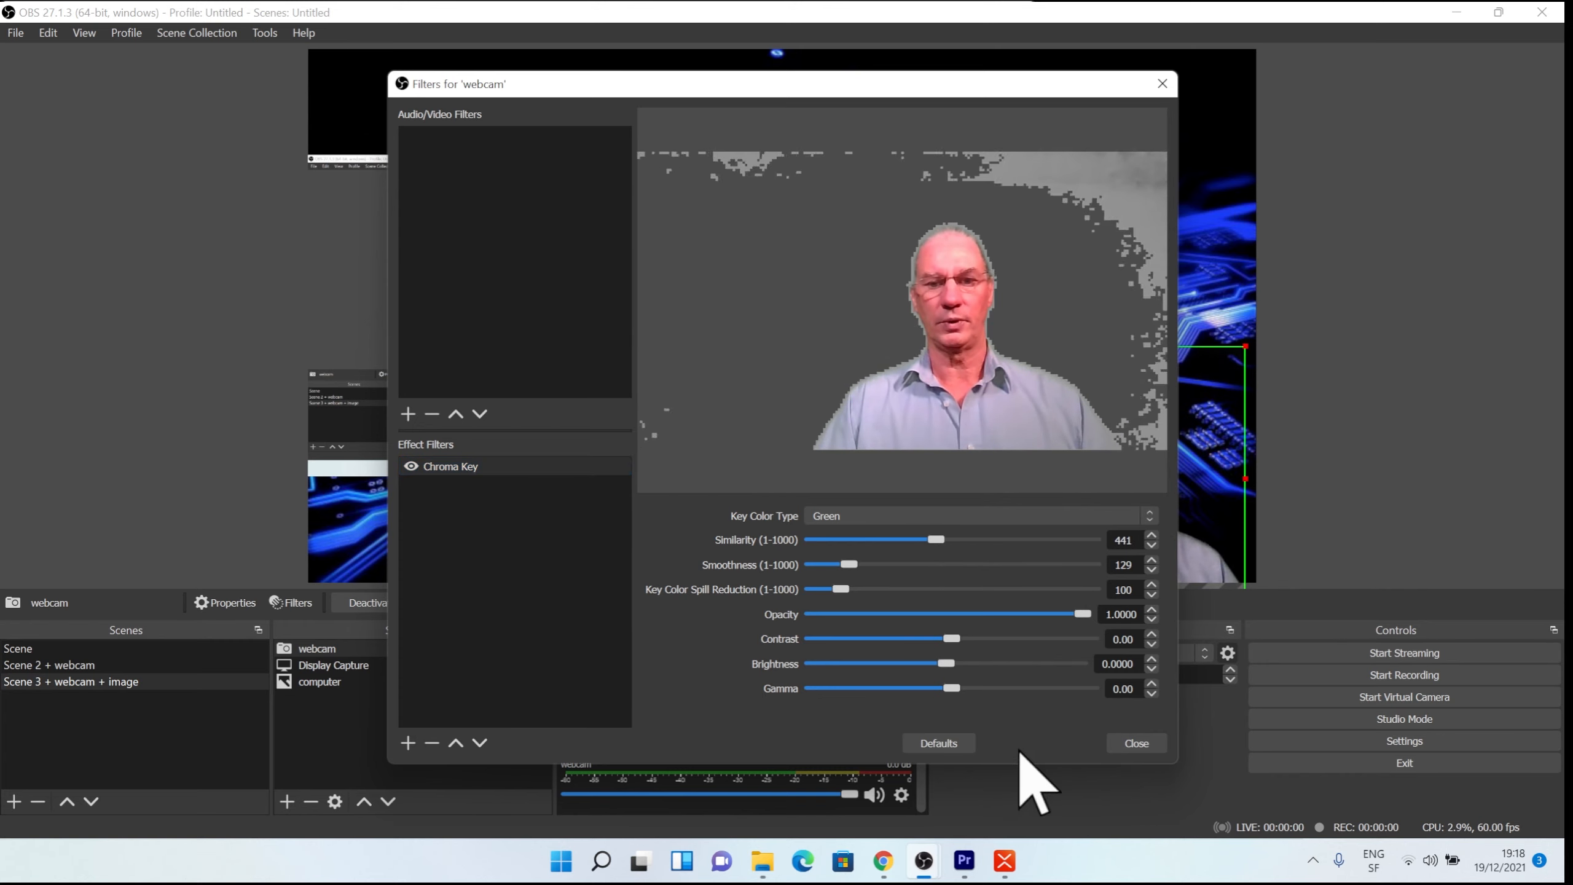
click(1130, 740)
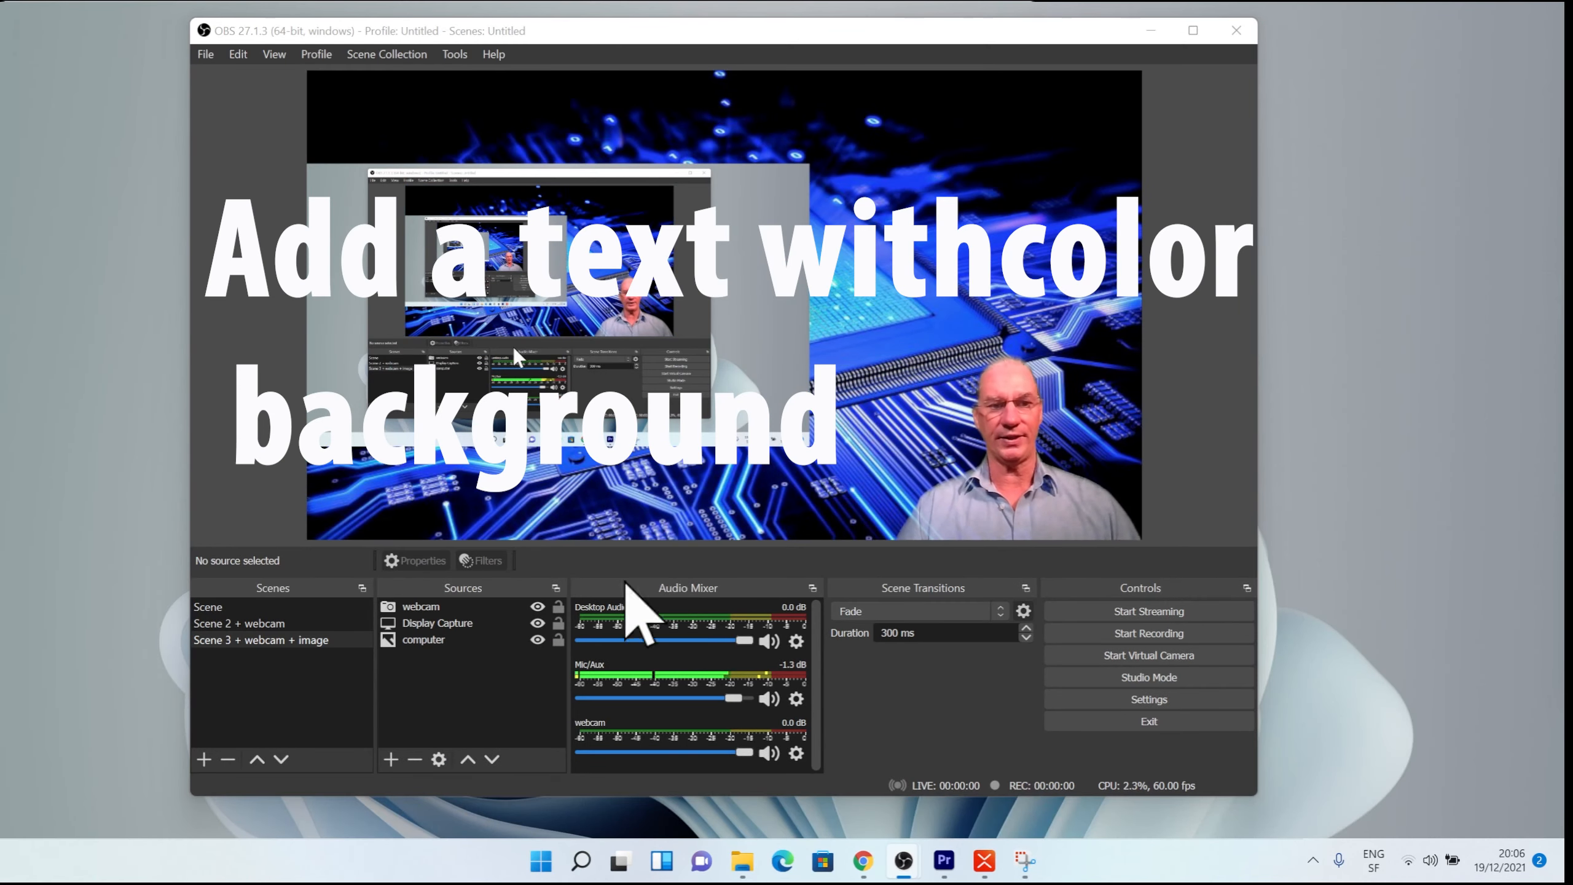
Add a new Text (GDI+) source named "Vision 6D" to Scene 3 + webcam + image.
click(391, 760)
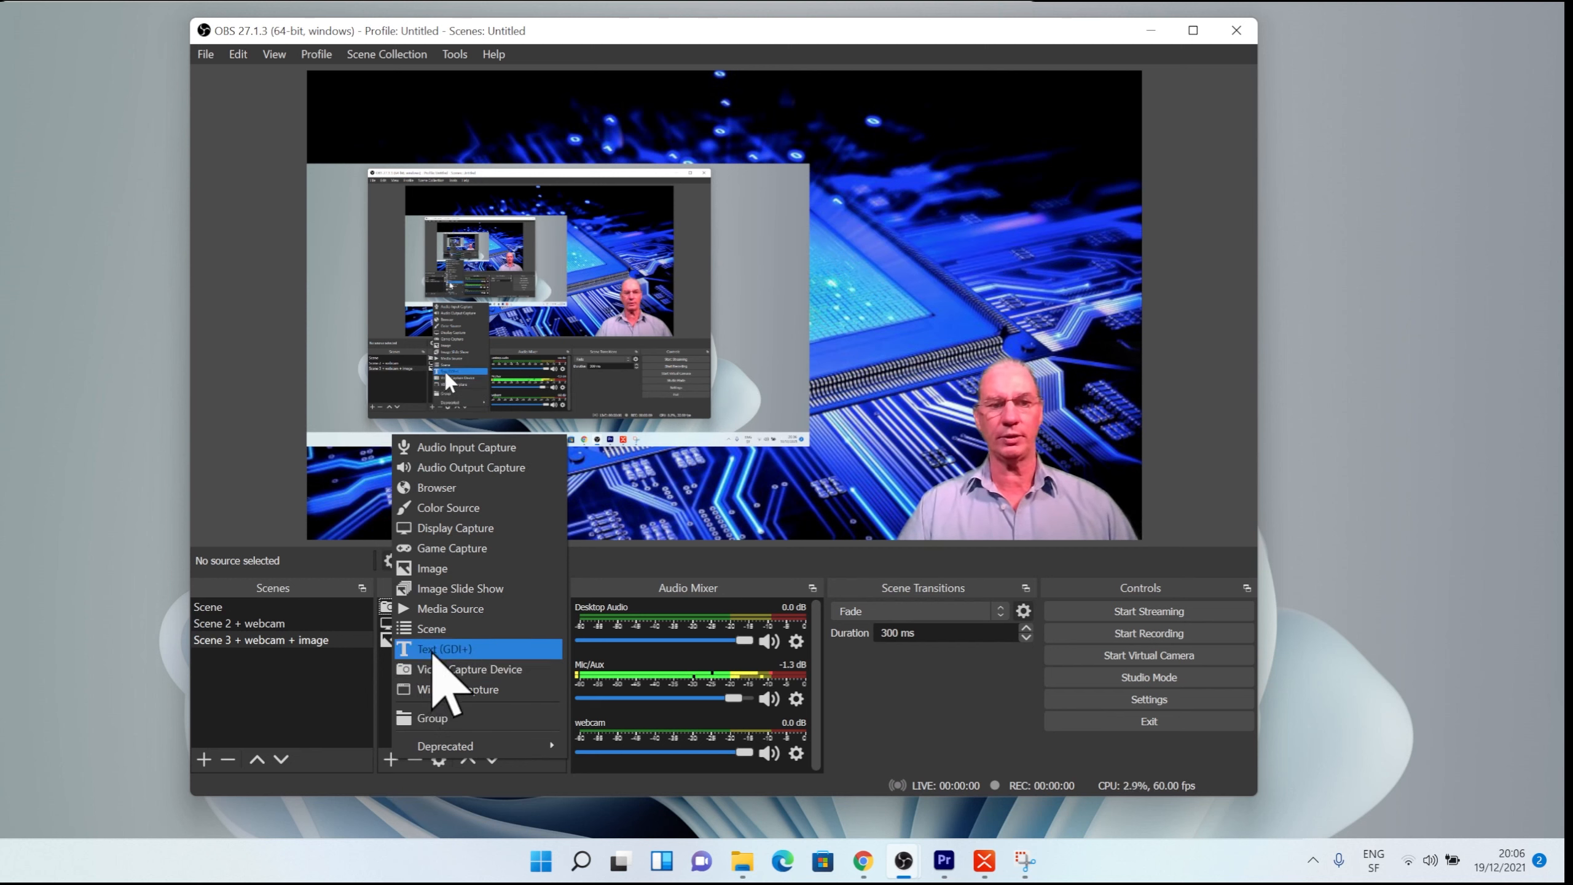
click(432, 650)
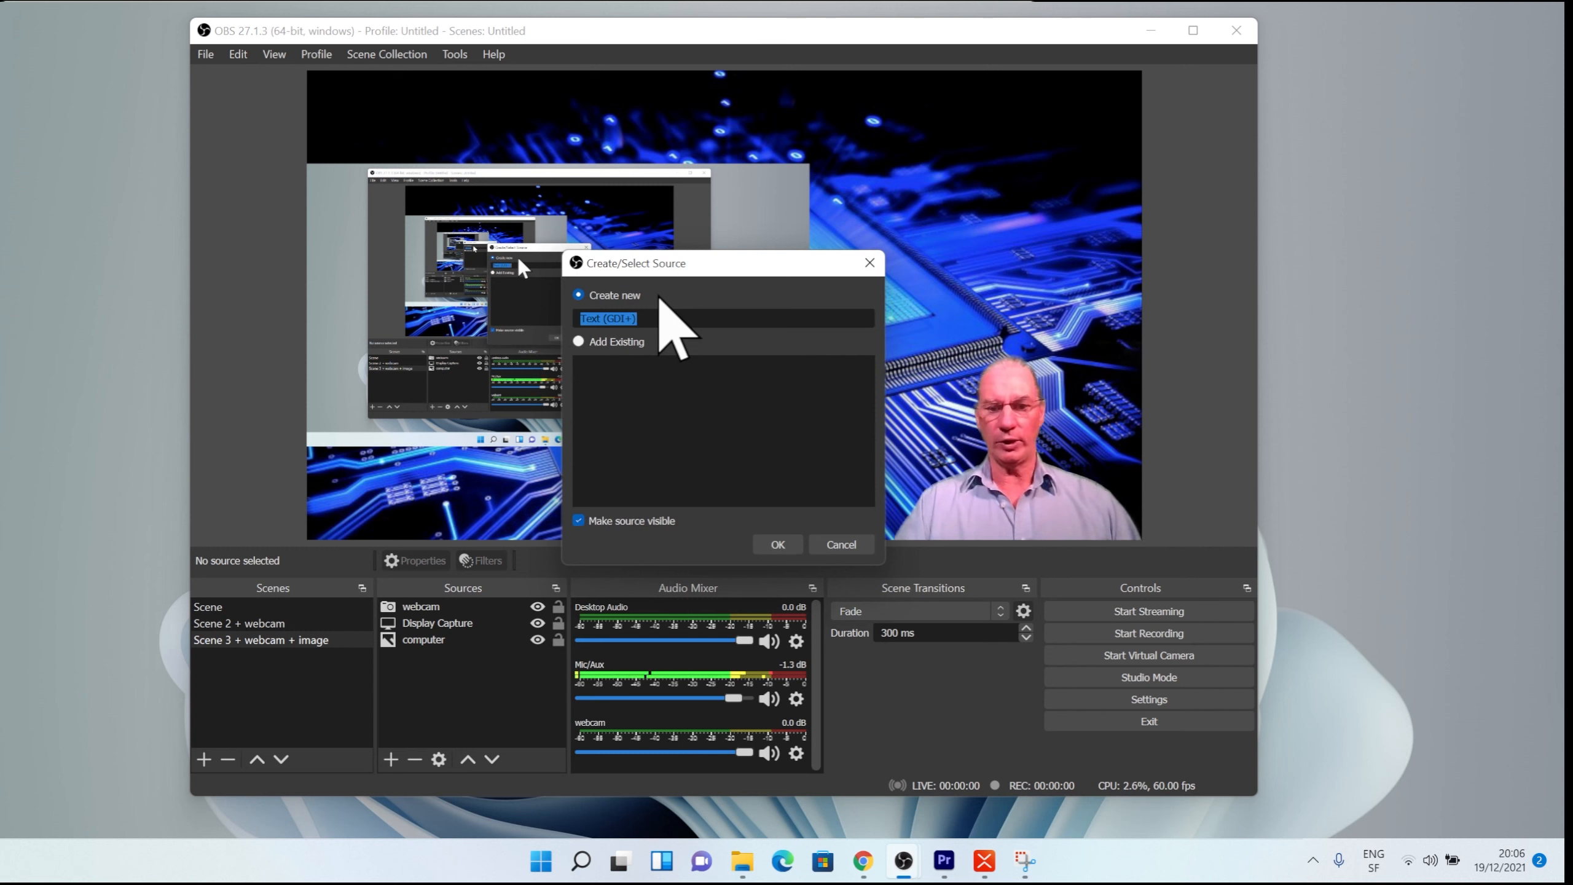
key(BackSpace)
text(Vis)
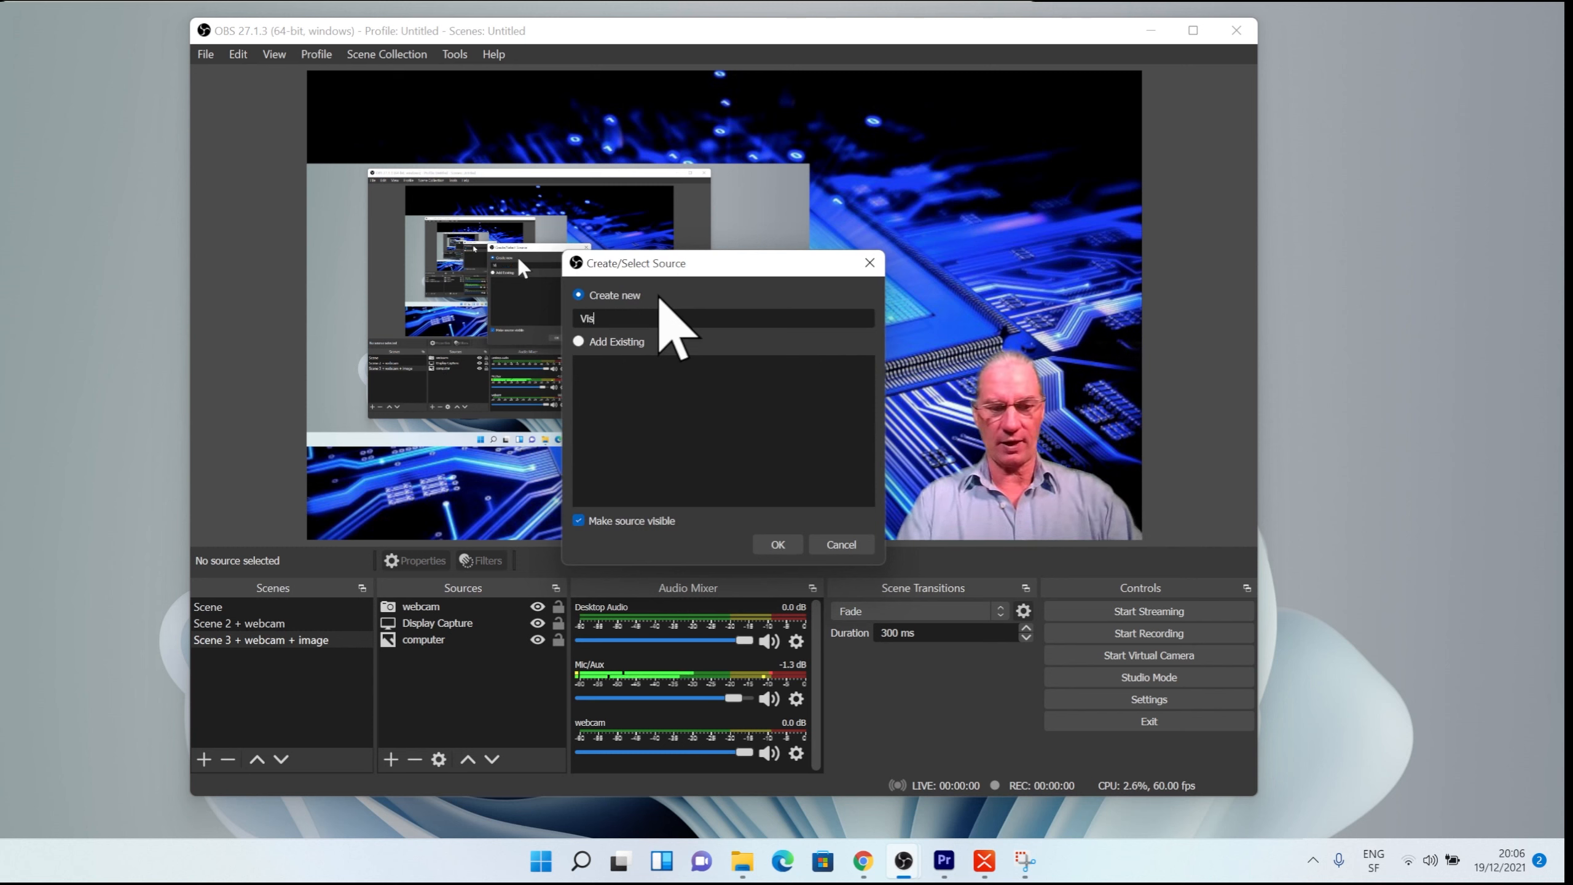
text(i0on 6)
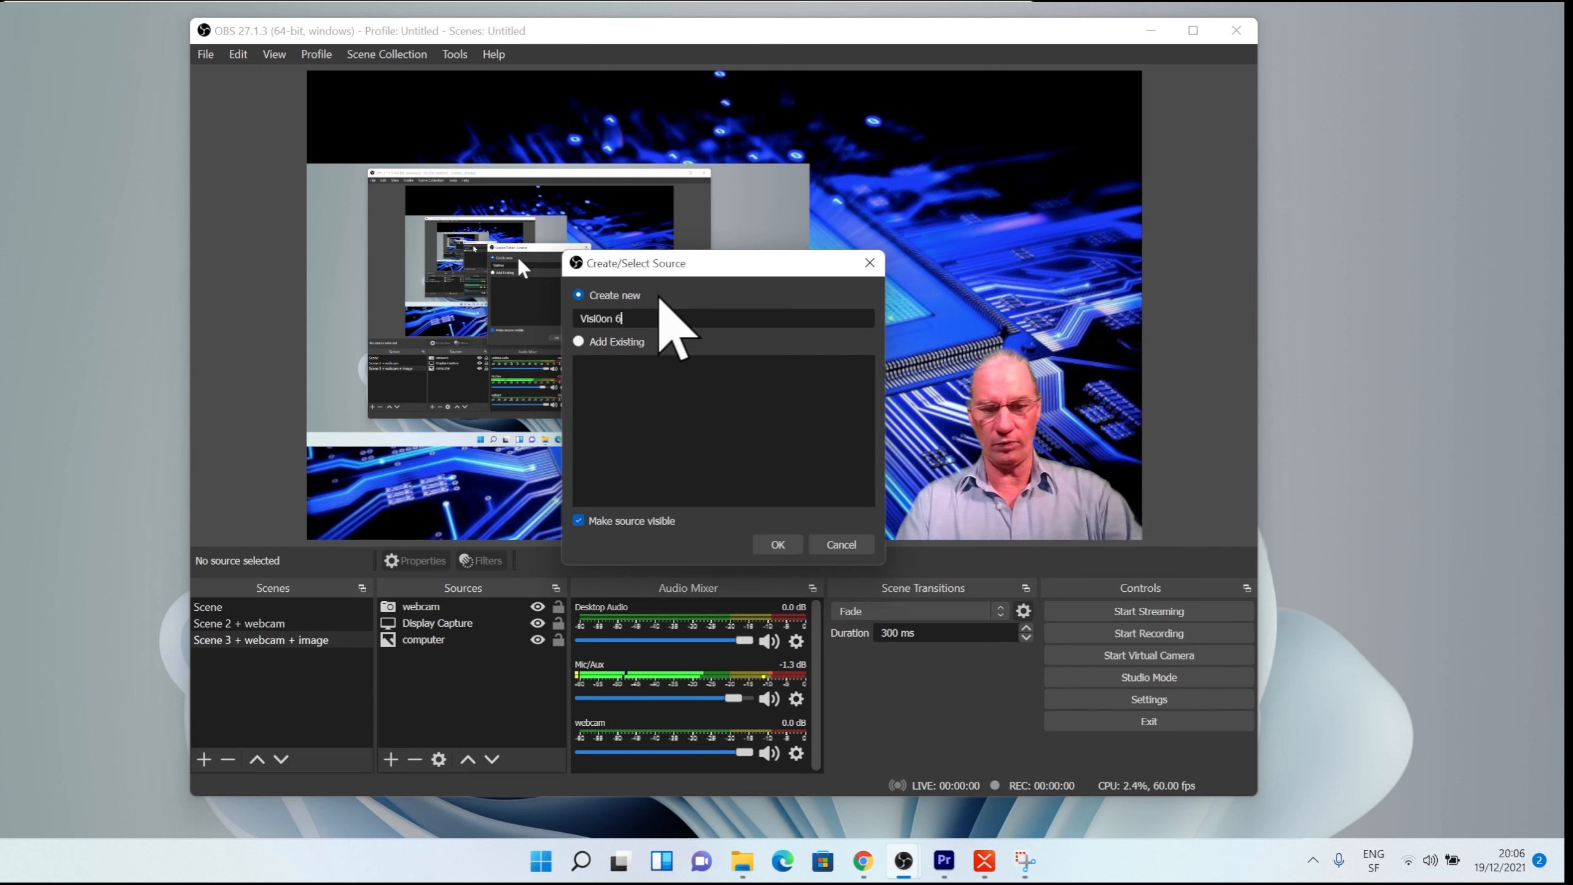
text(D)
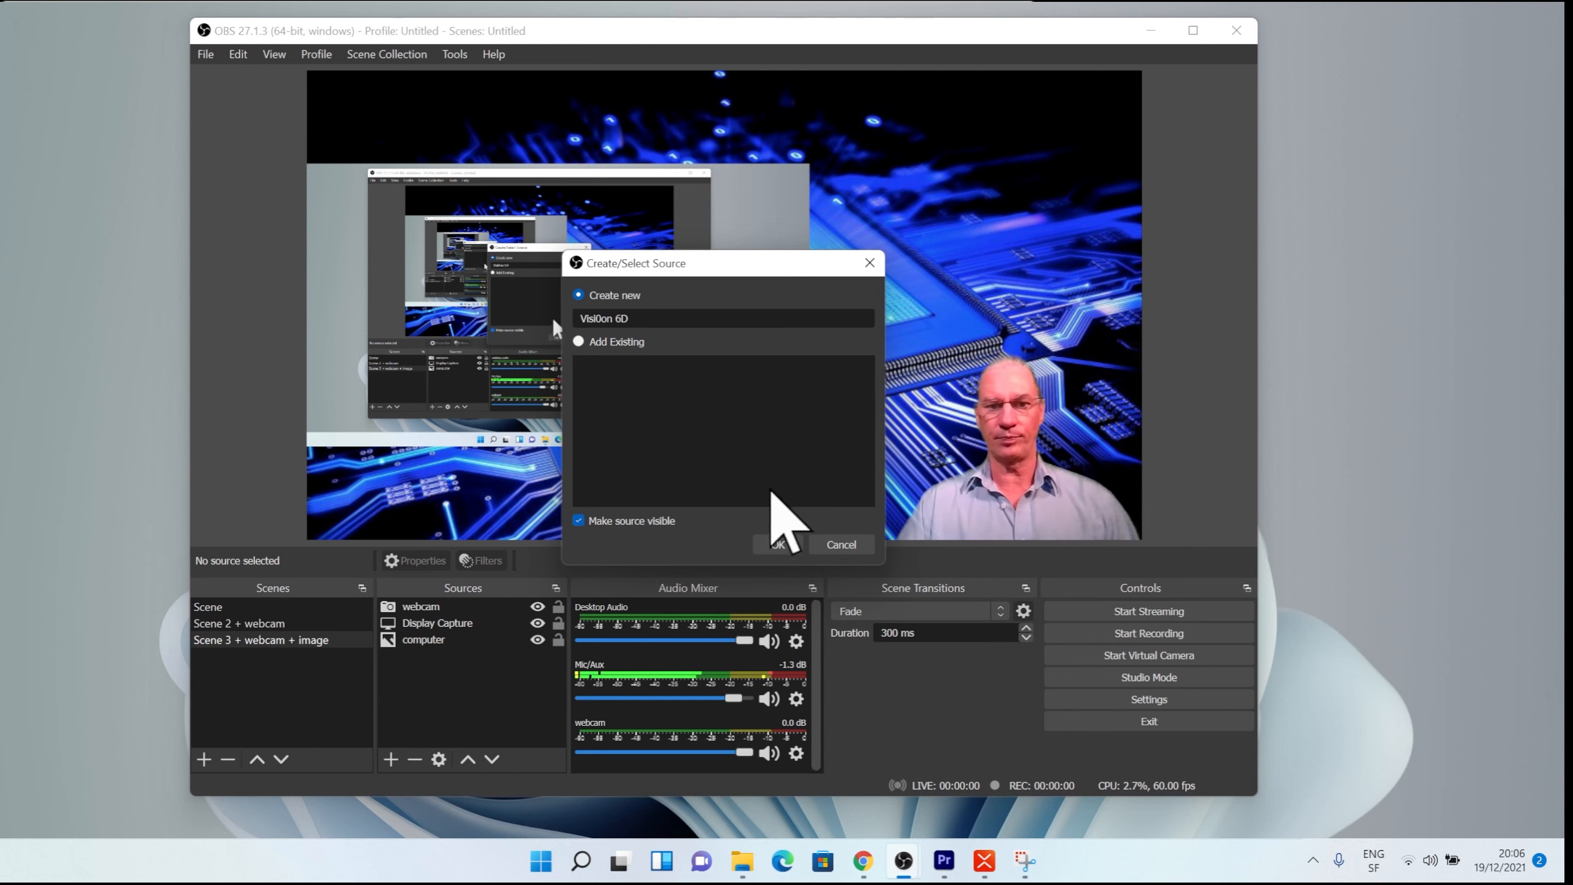
click(782, 547)
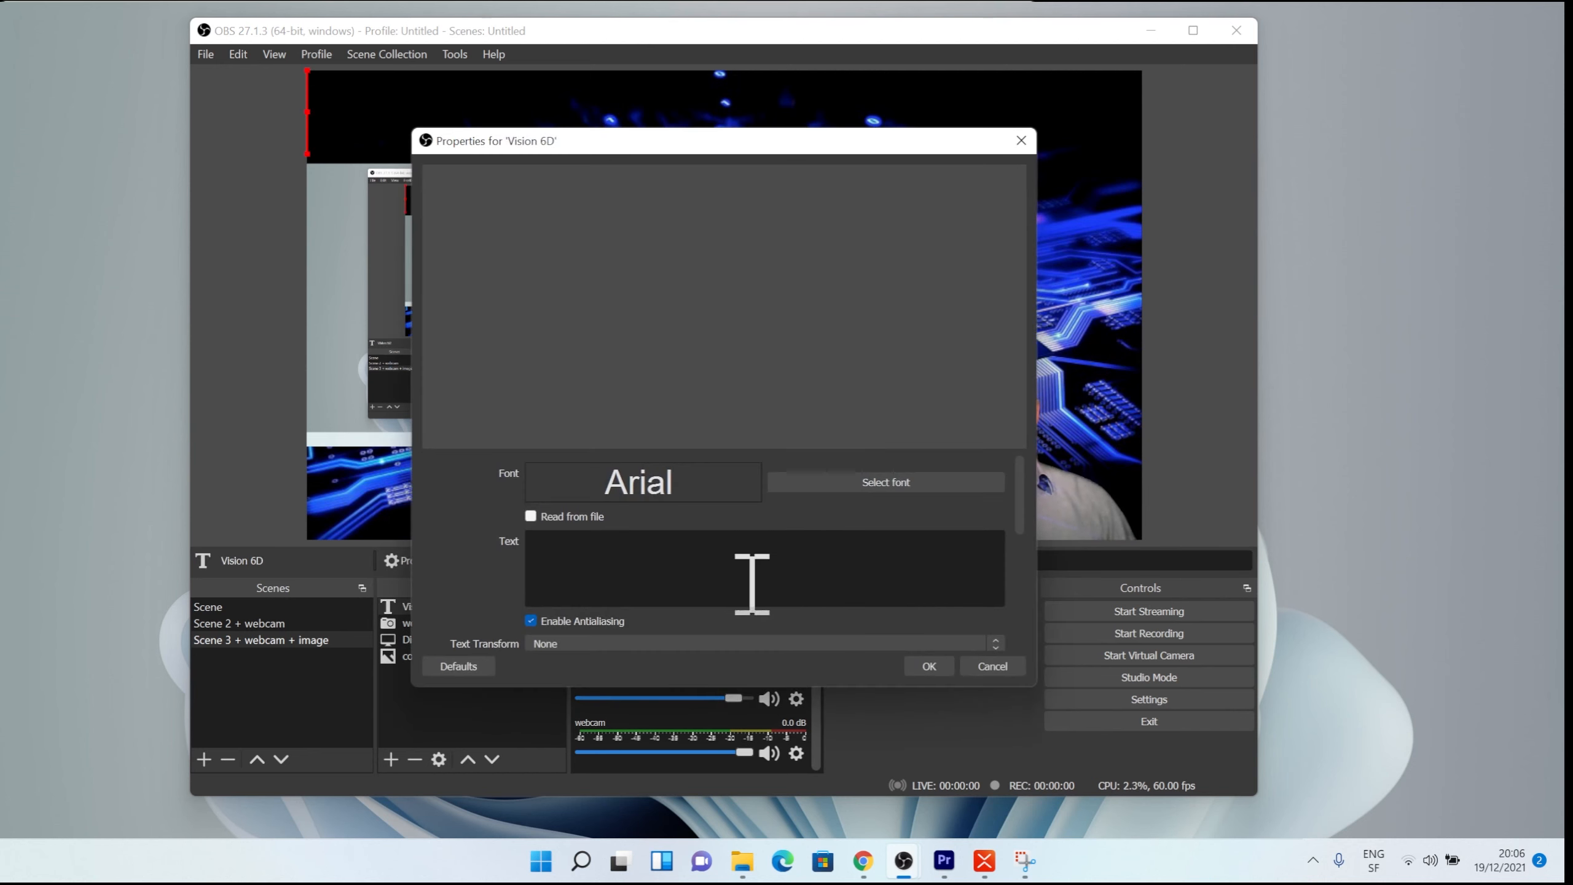
Enter "Vision 6D" as the source's text and place it, reduced to about half size, in the canvas's upper-right corner.
click(541, 548)
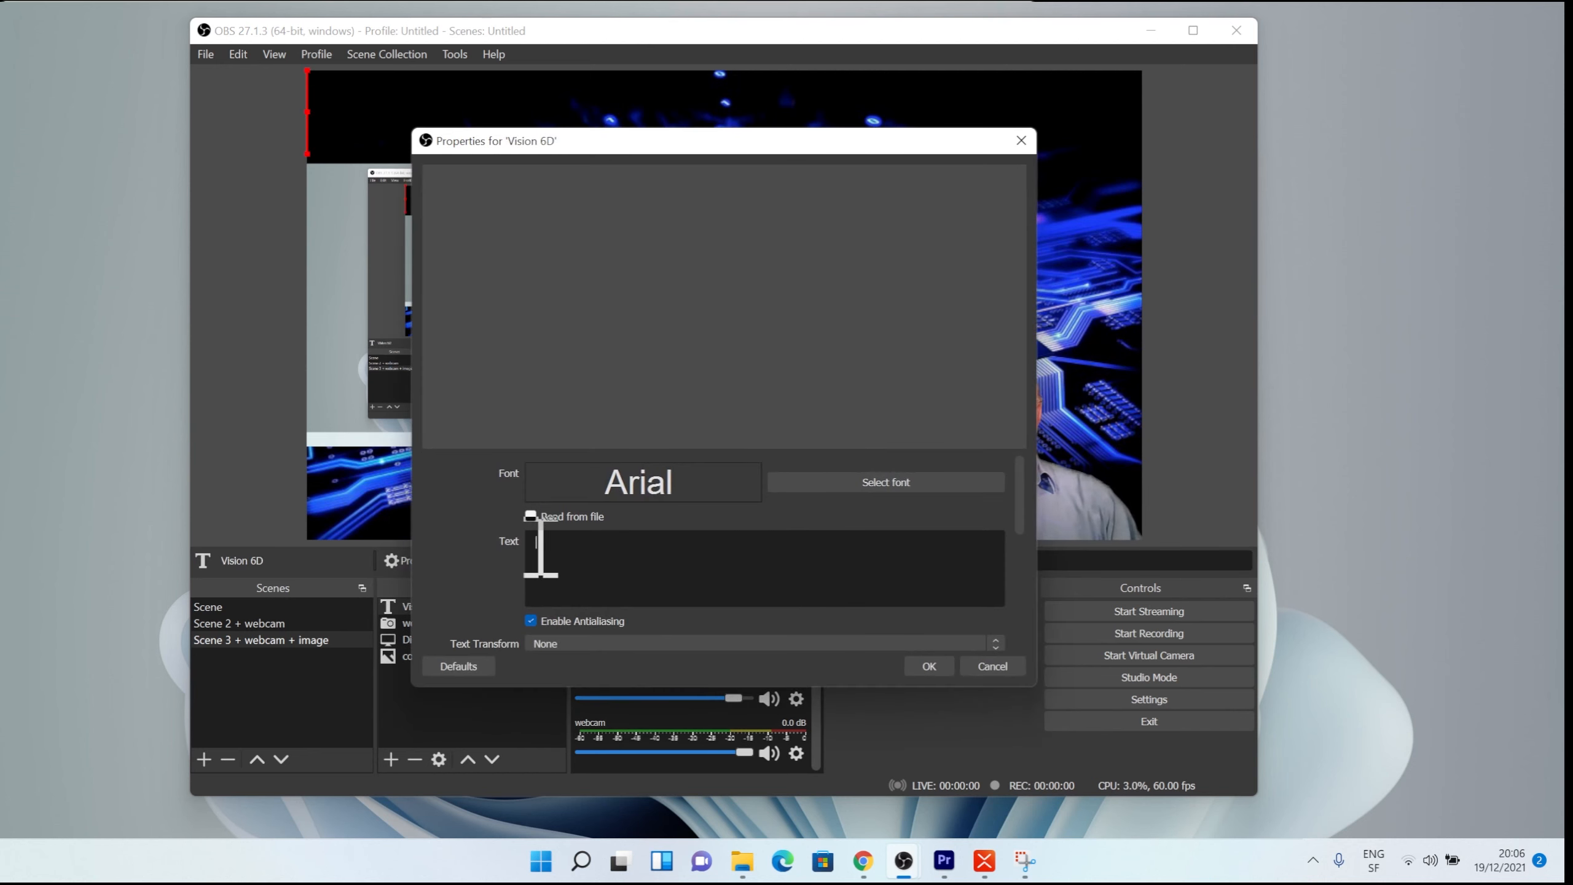
text(Vision)
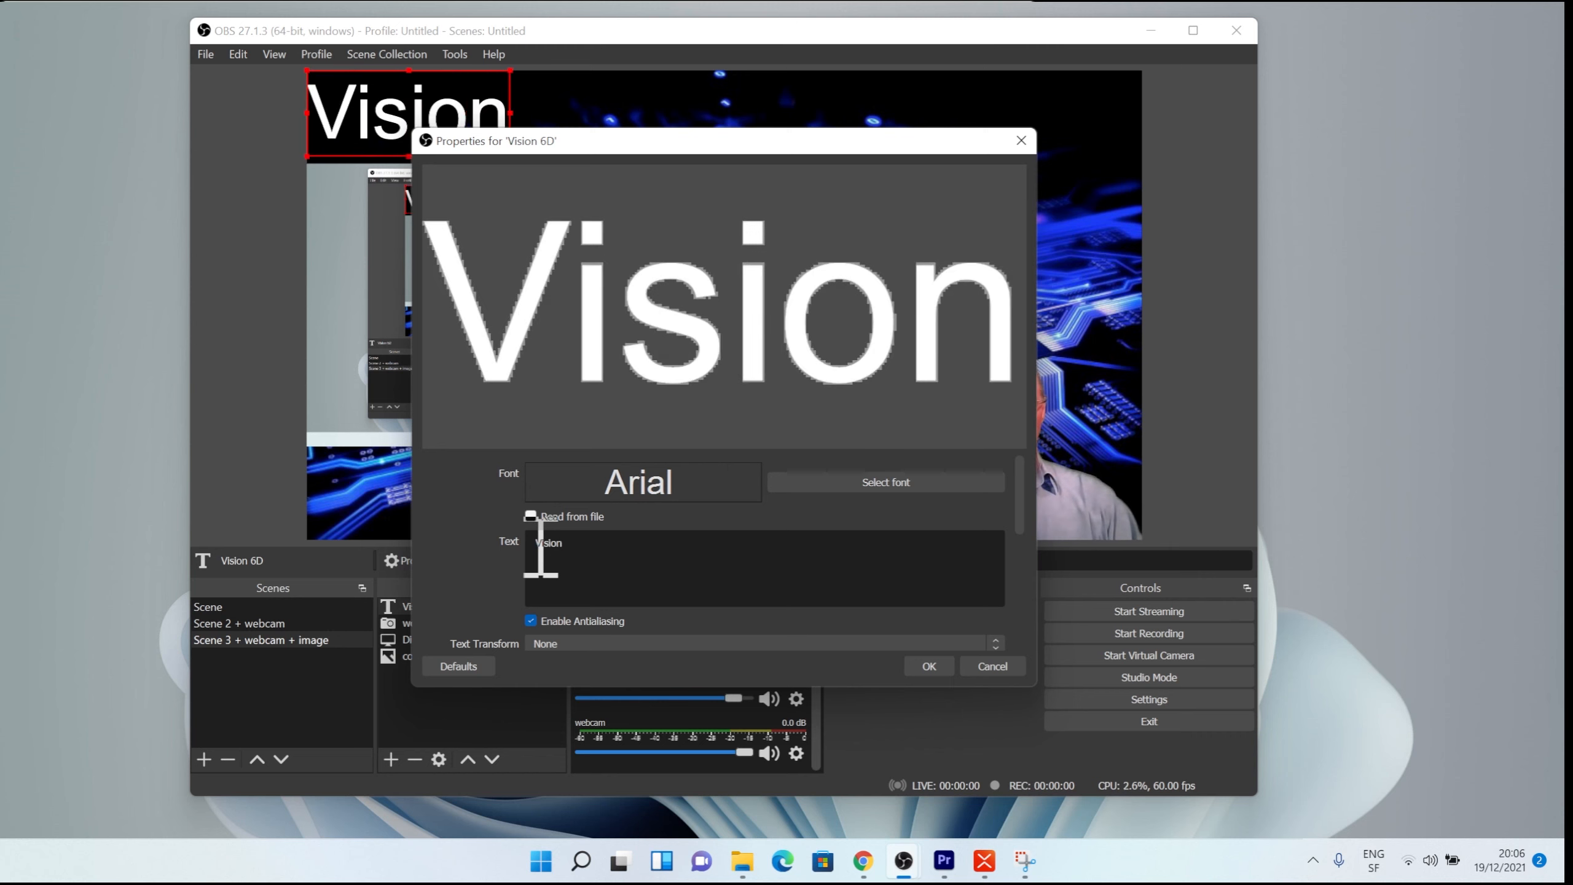
text( 6D)
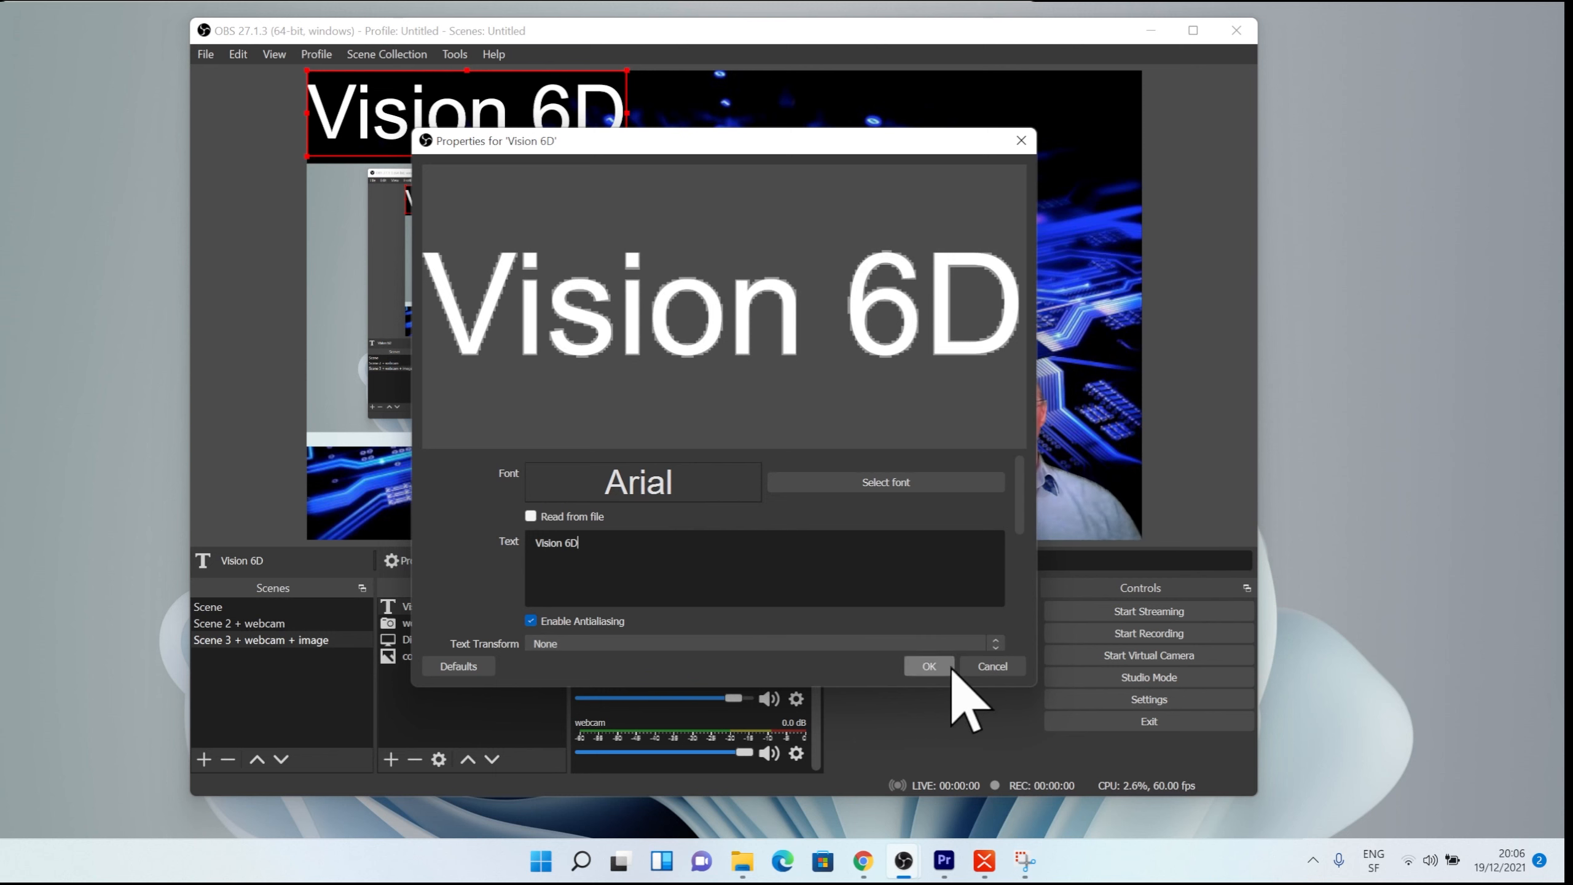
click(942, 665)
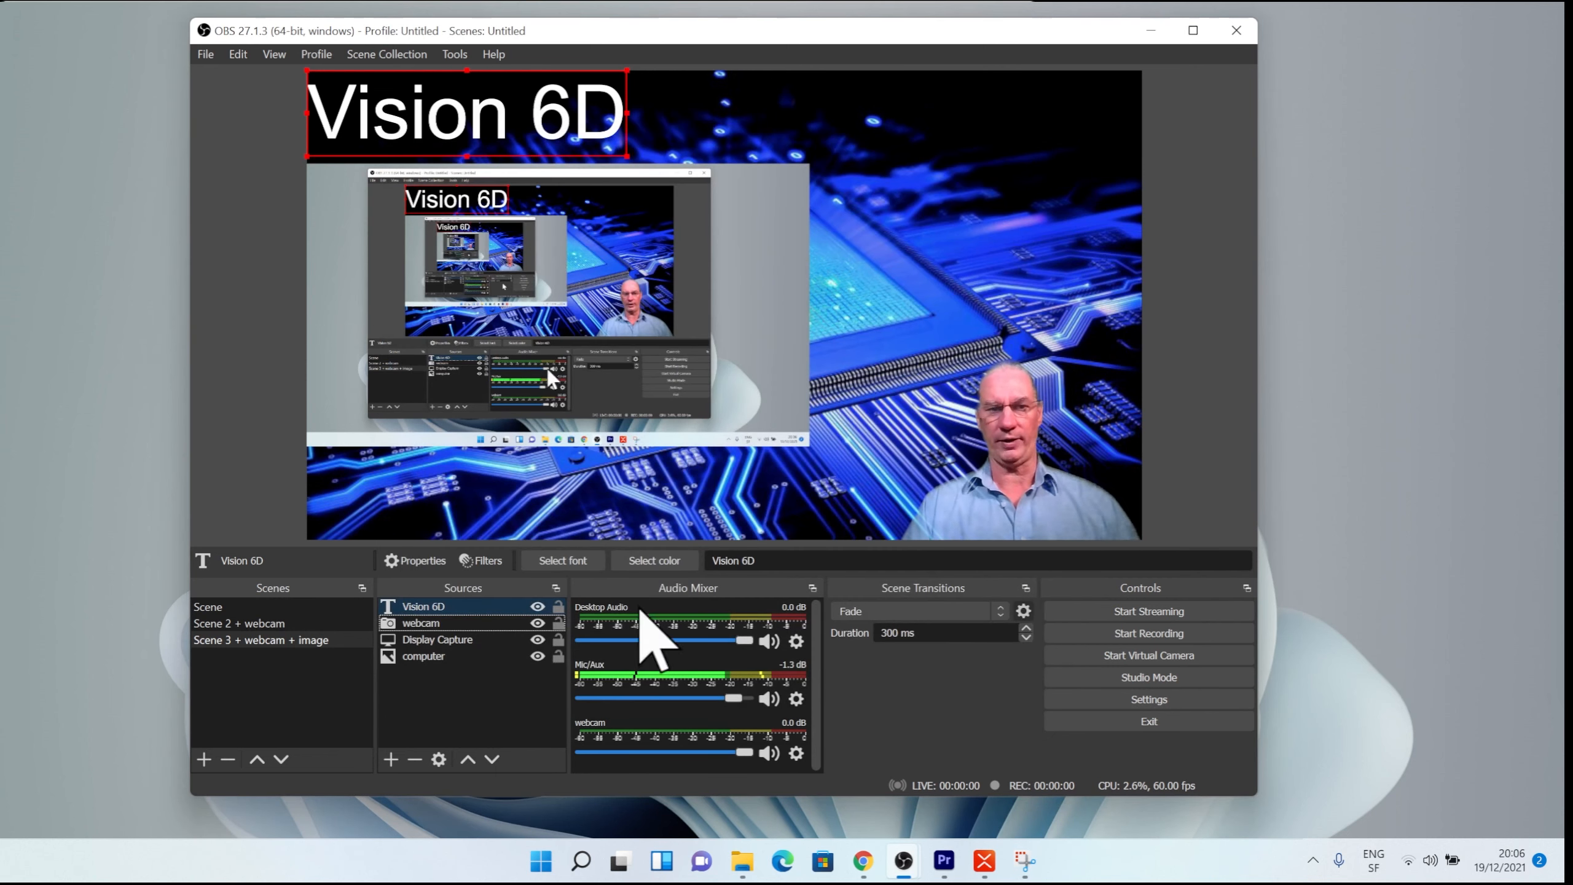
drag(436, 116, 950, 117)
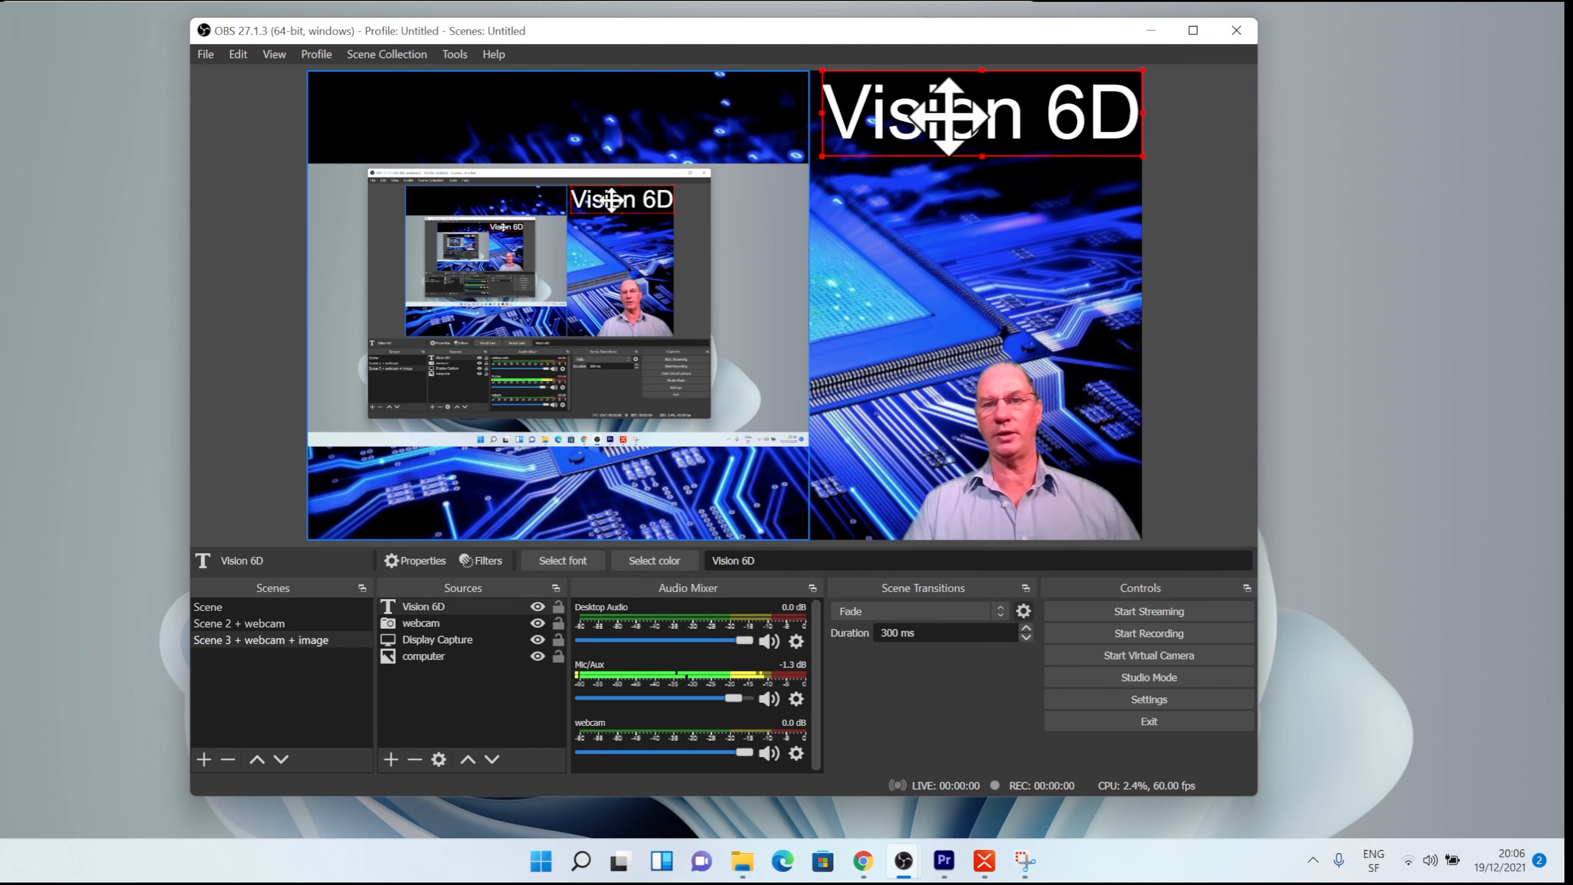
drag(820, 155, 1113, 115)
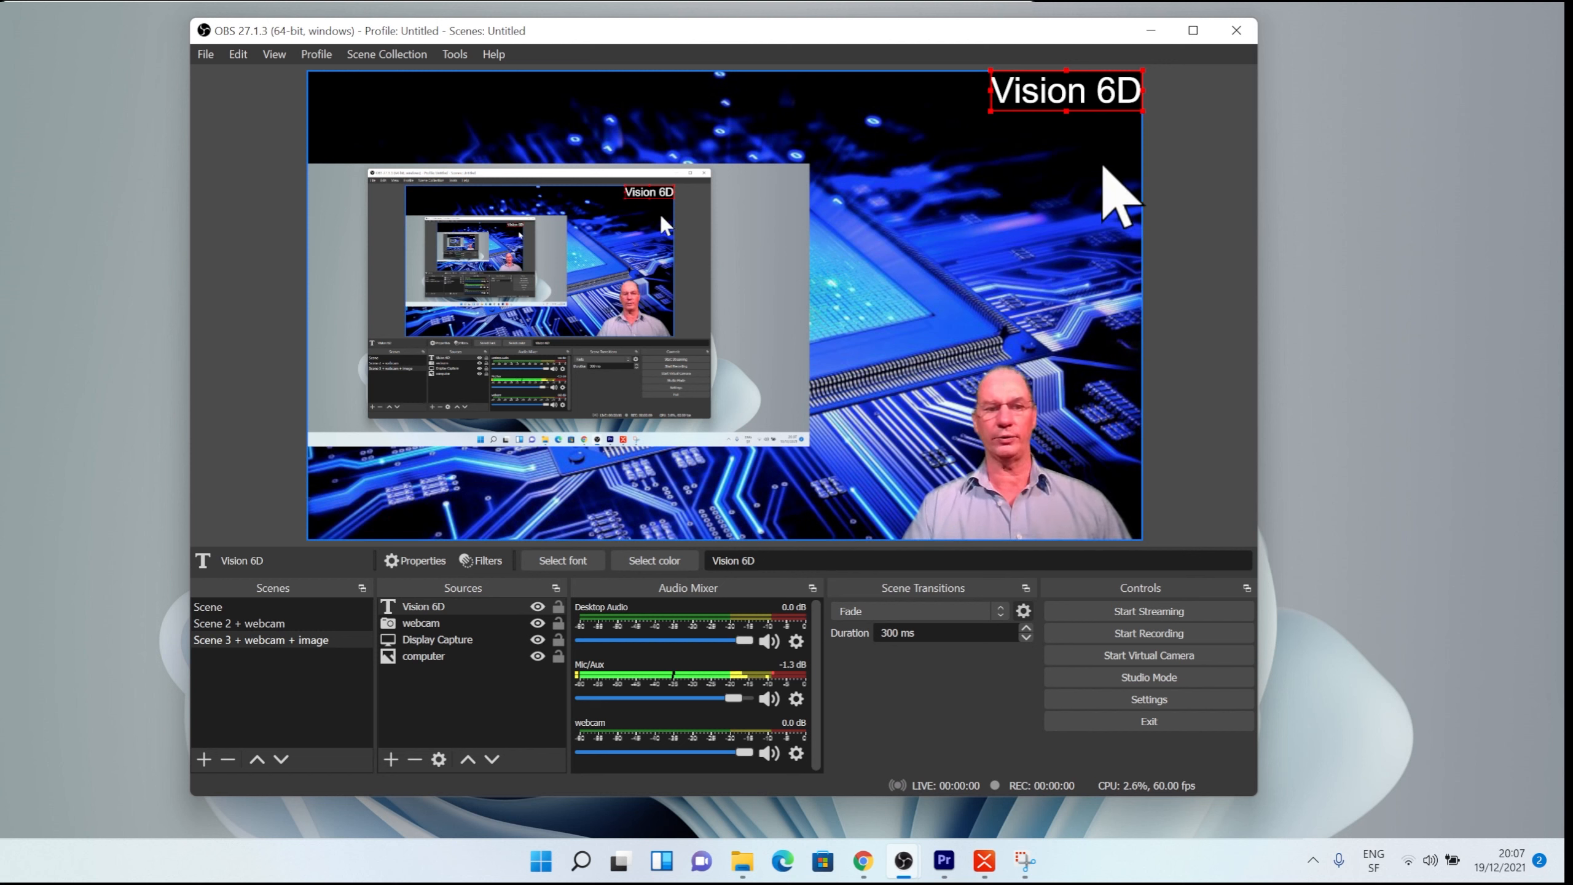
Add a Color Source with its default name and set its color to the basic pure blue.
click(390, 759)
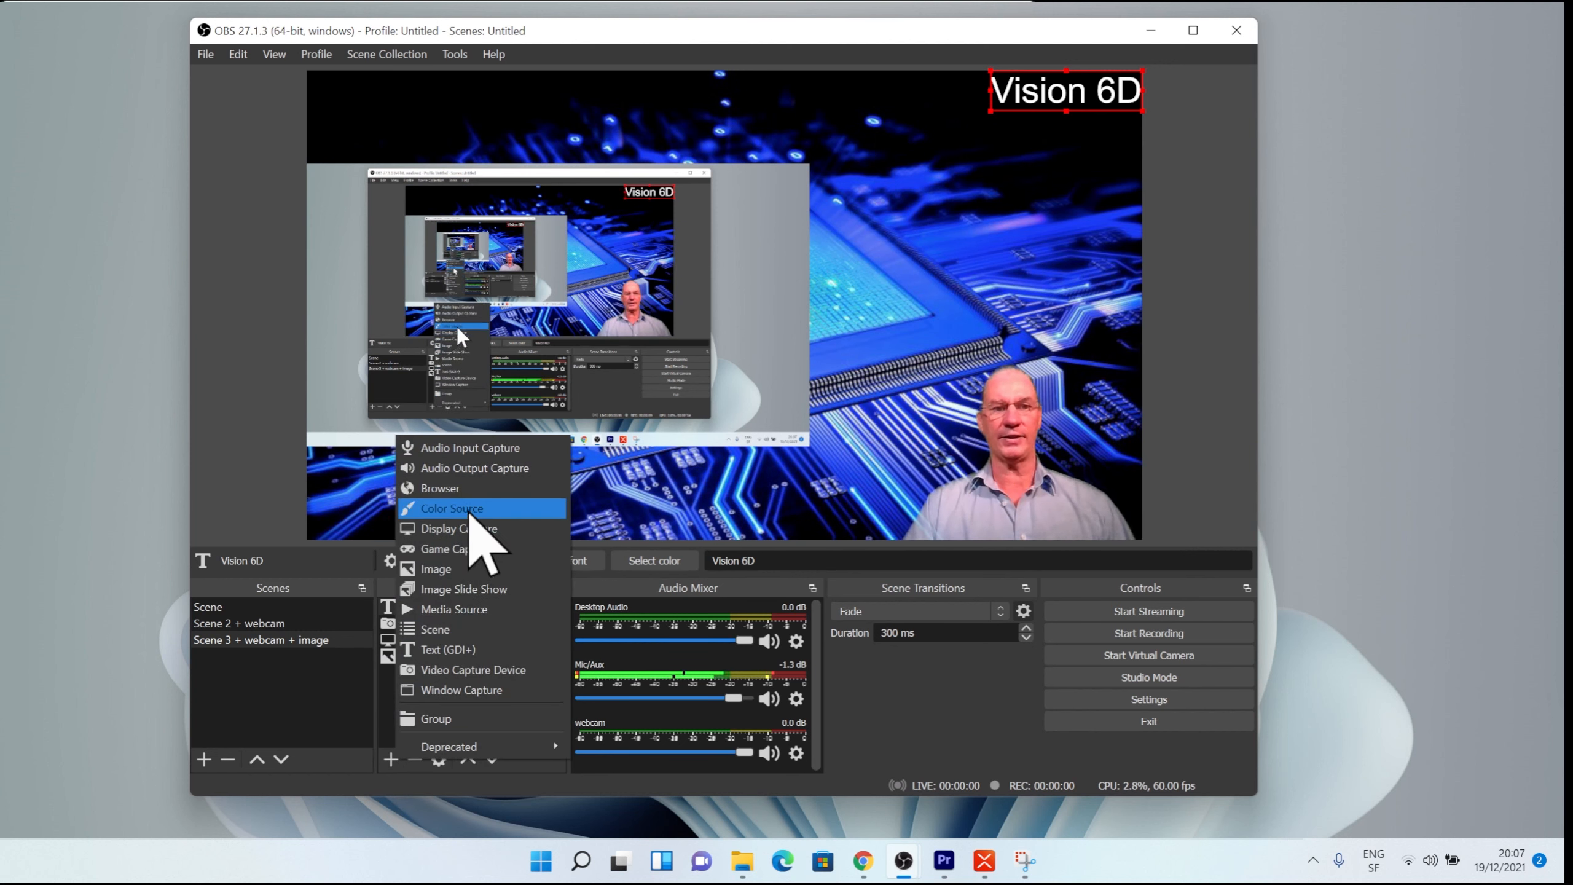
click(469, 509)
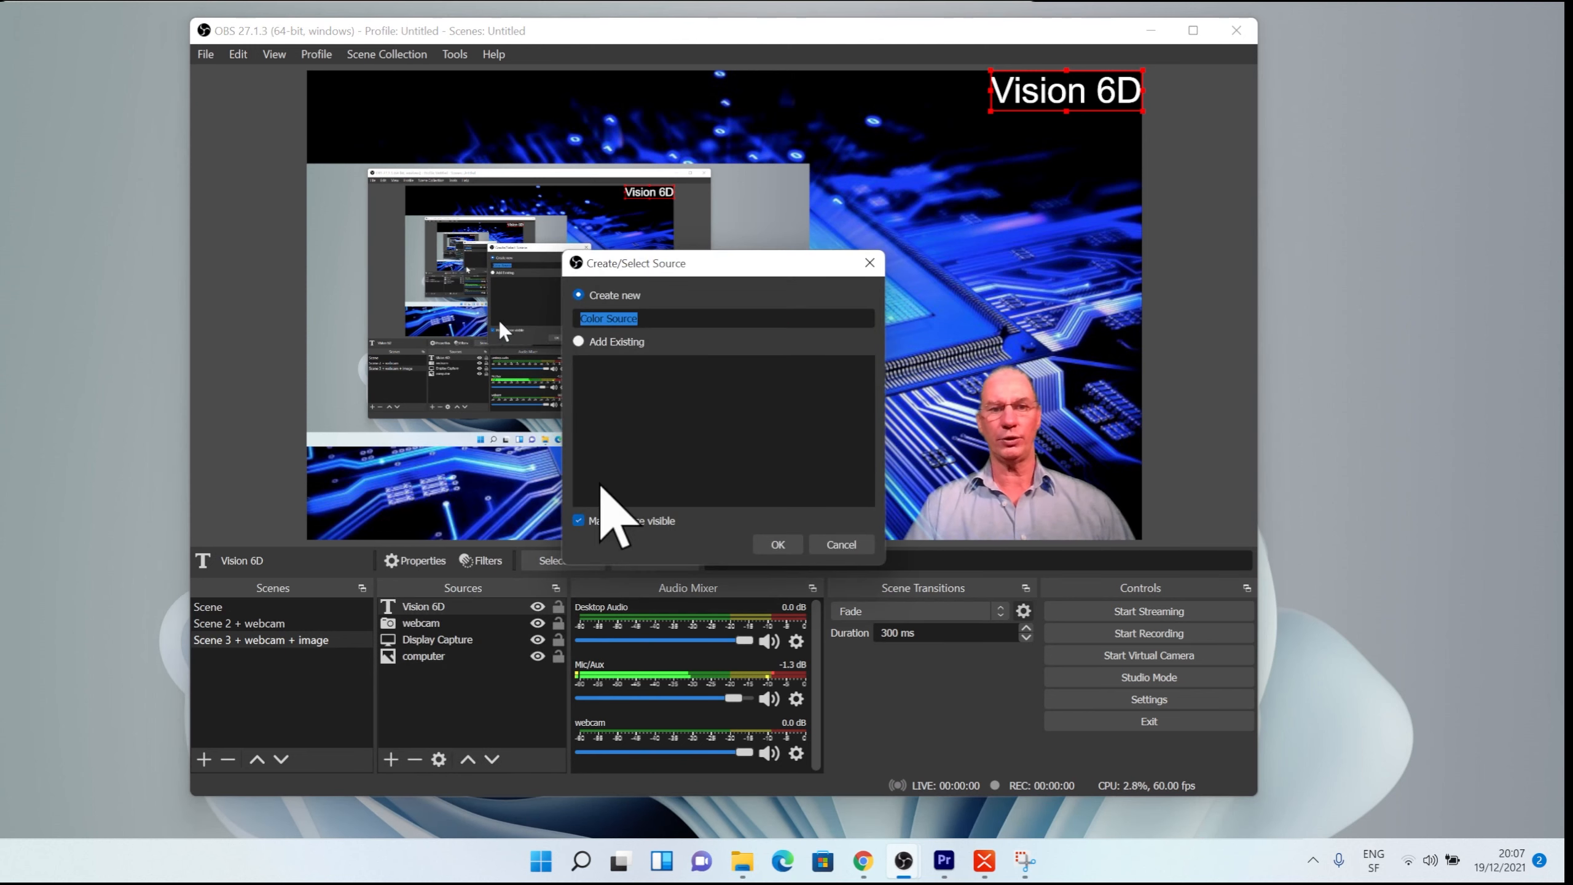
click(777, 545)
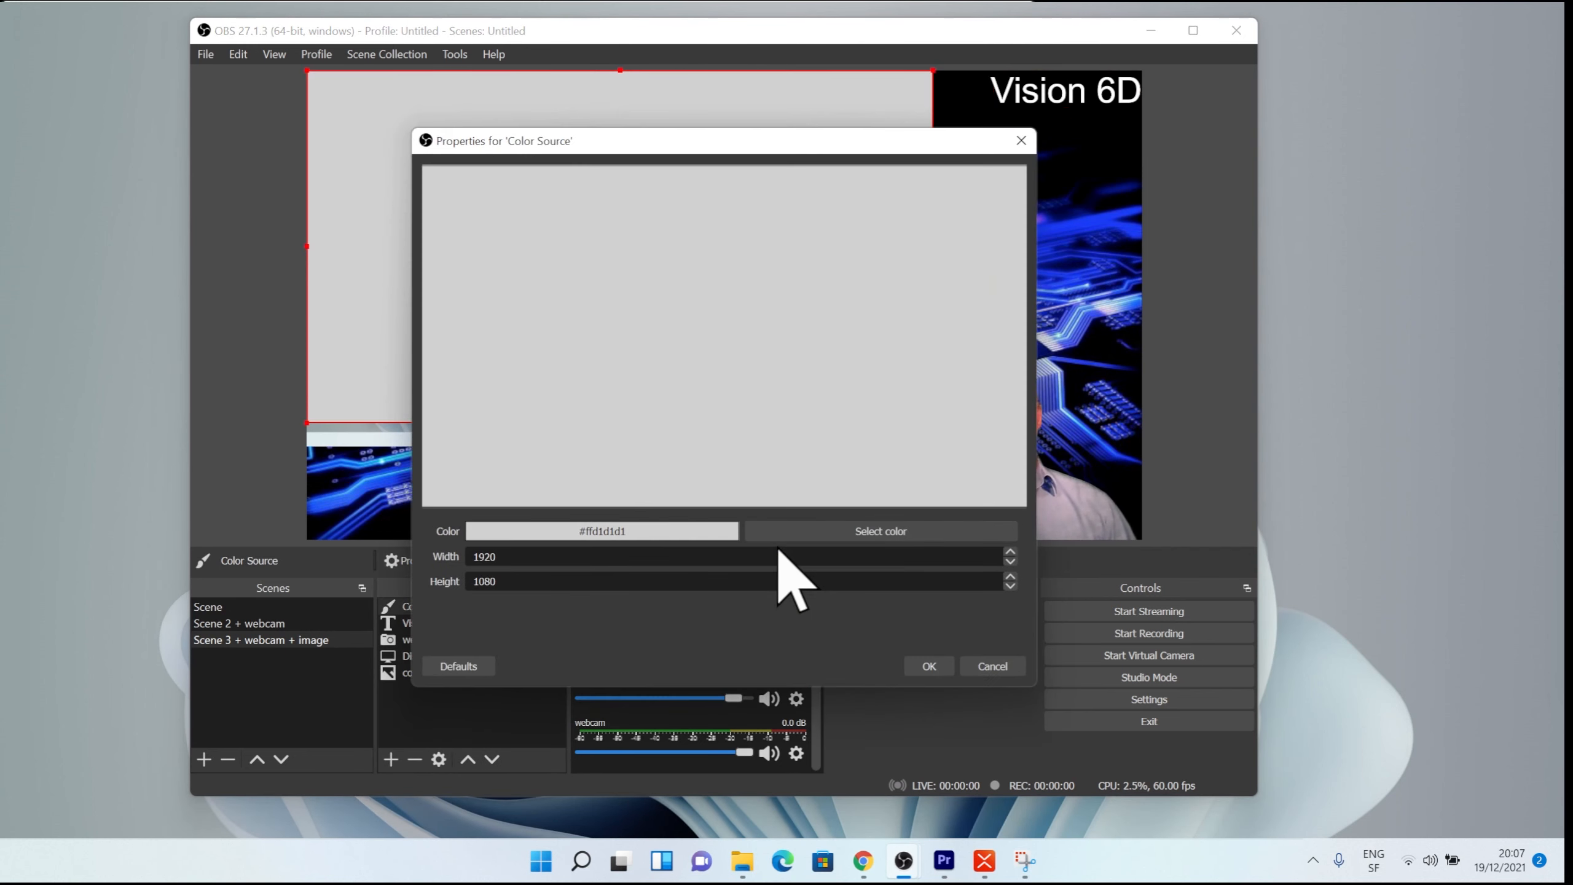
click(817, 533)
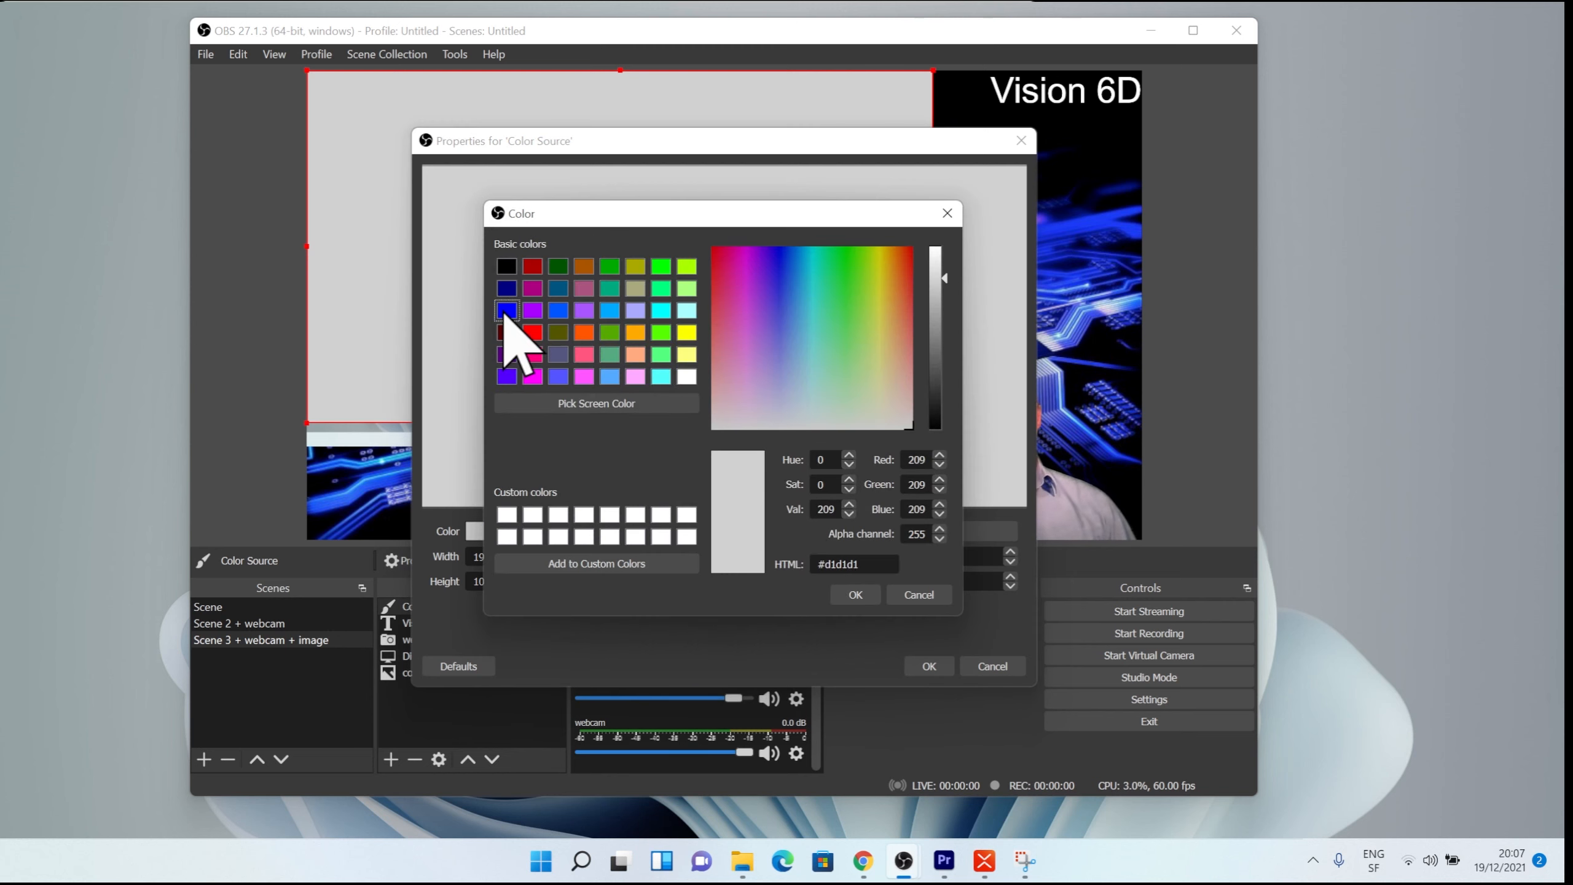
click(506, 309)
click(853, 594)
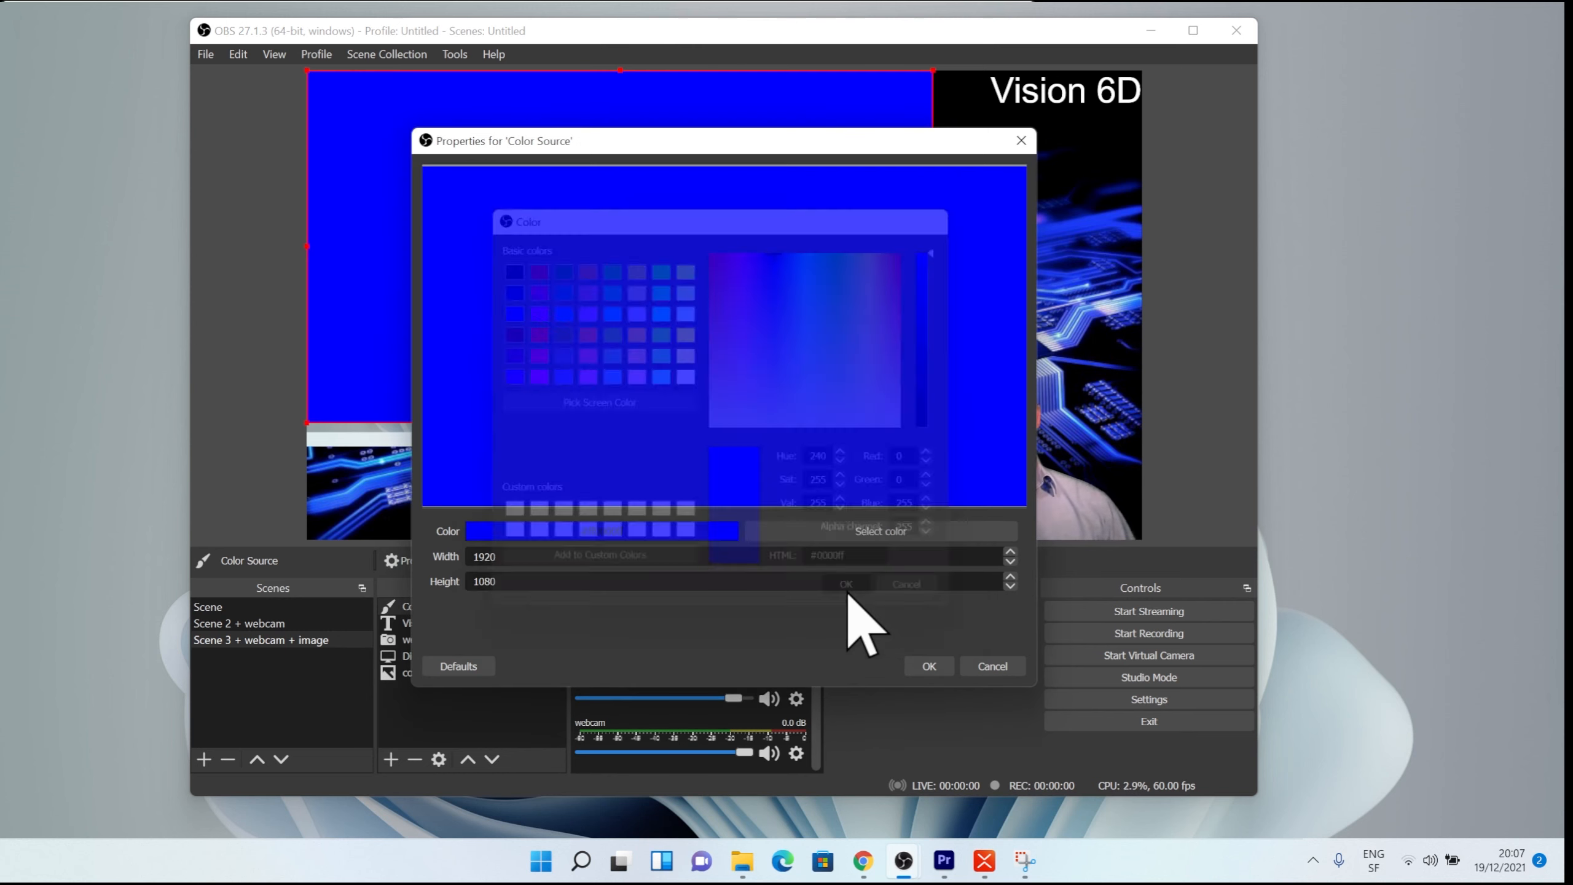
click(929, 666)
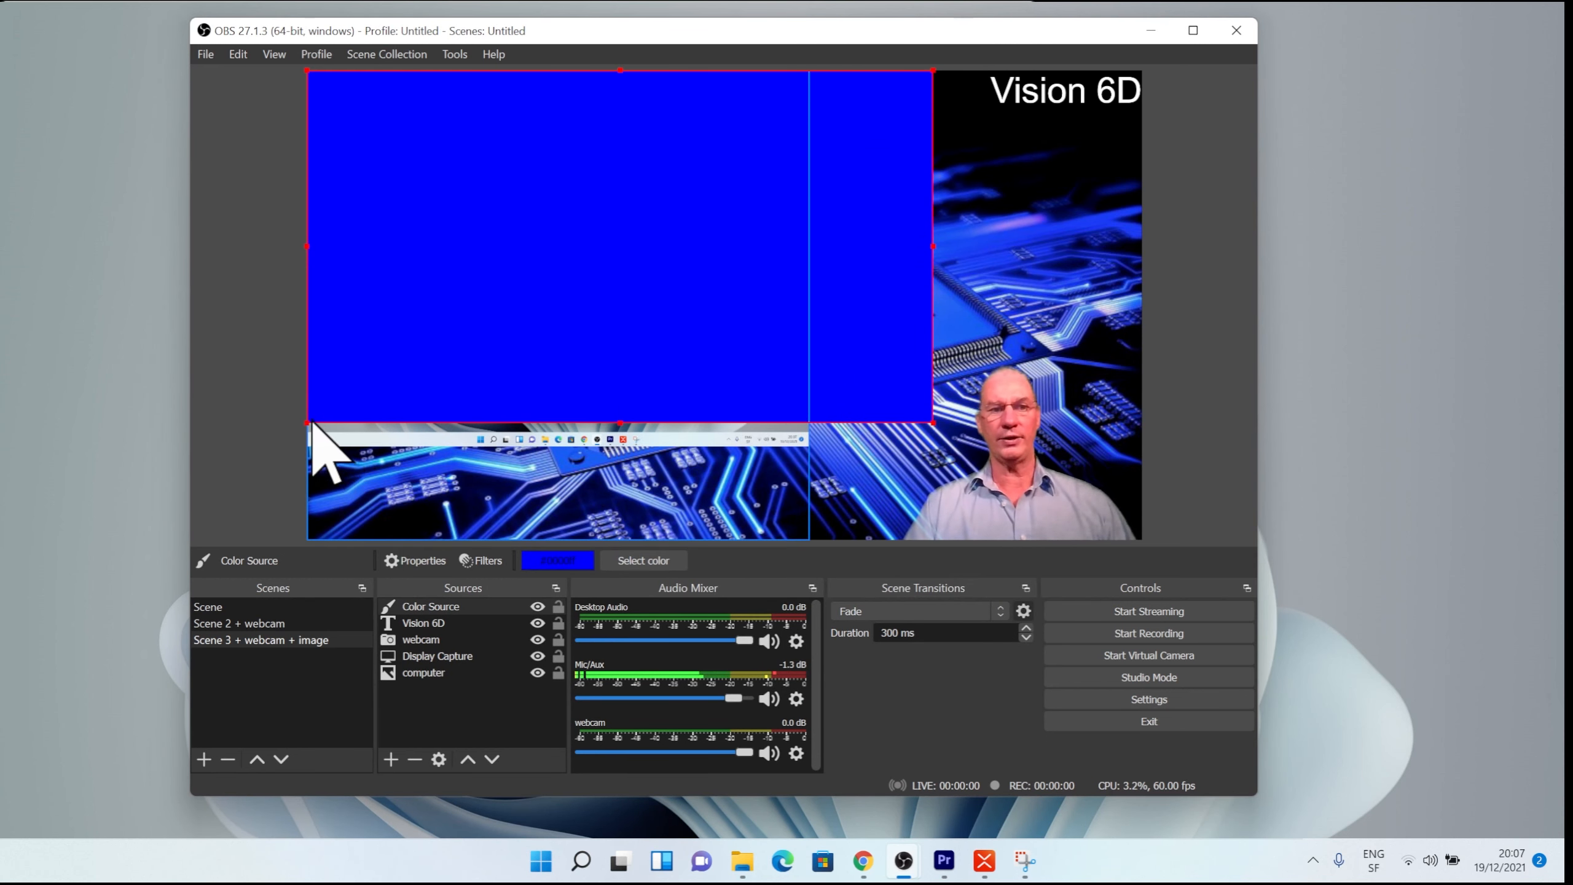
Shrink the blue rectangle to slightly wider than the Vision 6D text and place it in the canvas's upper-right corner.
drag(307, 420, 768, 186)
drag(859, 130, 1066, 127)
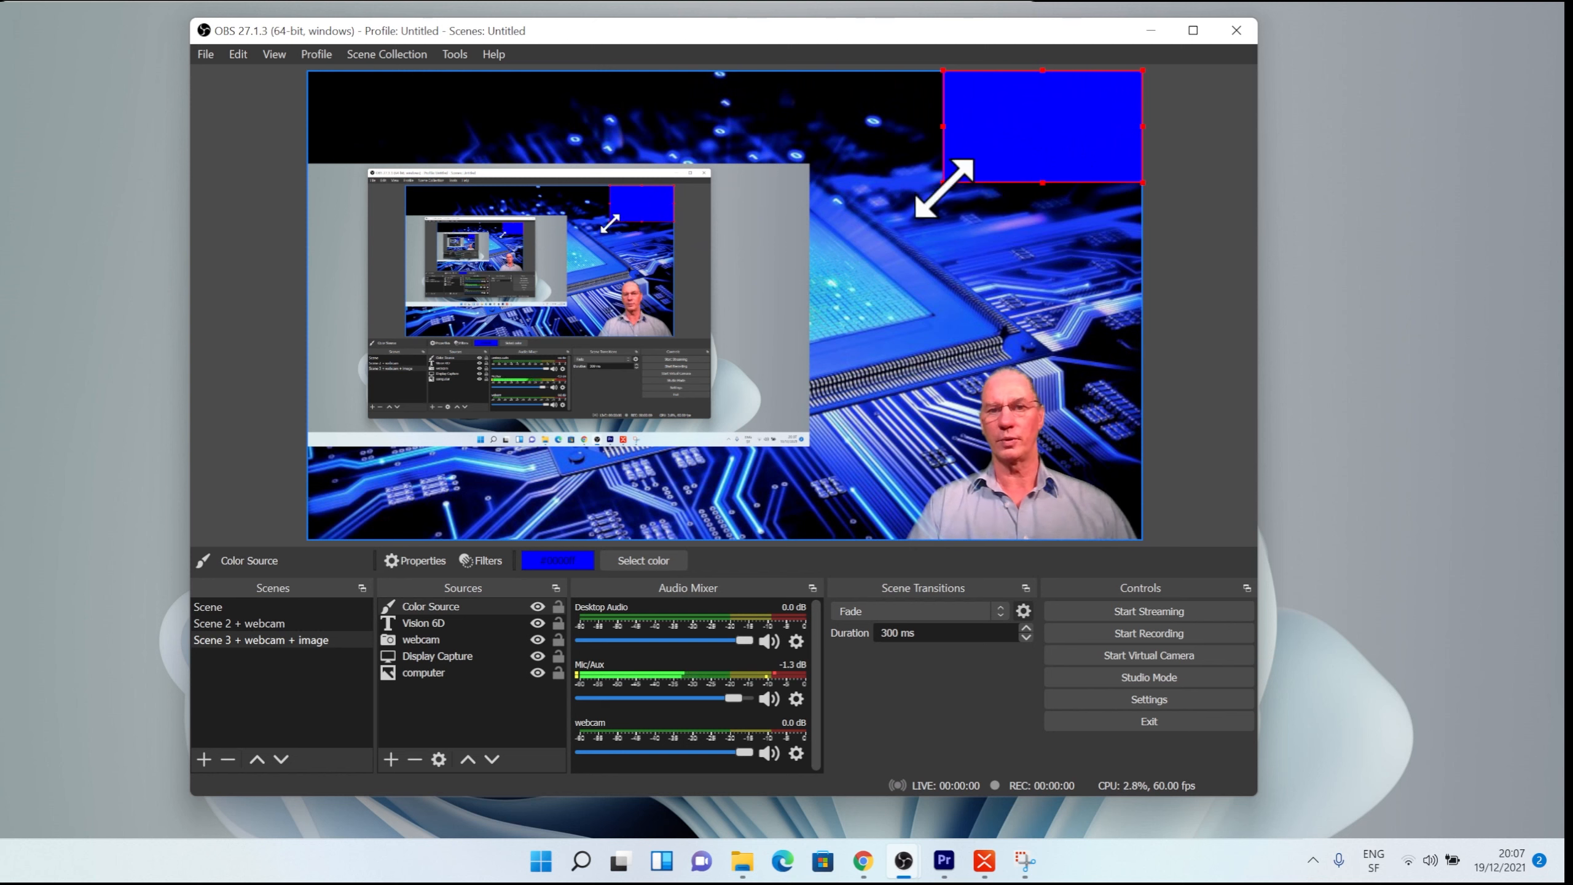
drag(943, 185, 989, 161)
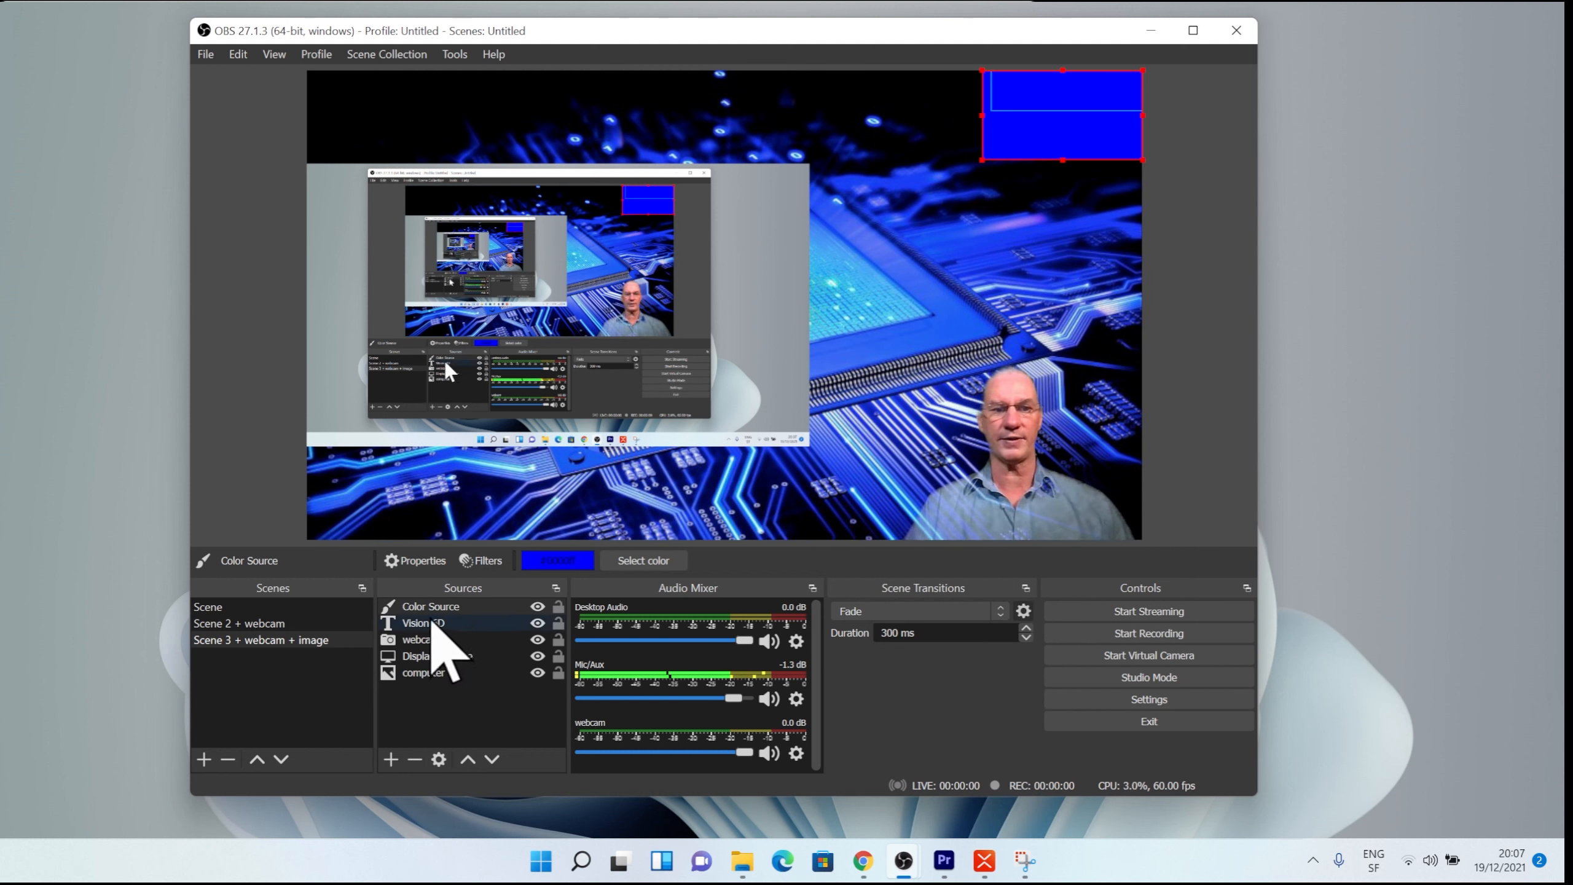
Order the Vision 6D text above the Color Source and center it on the blue rectangle.
drag(431, 623, 437, 604)
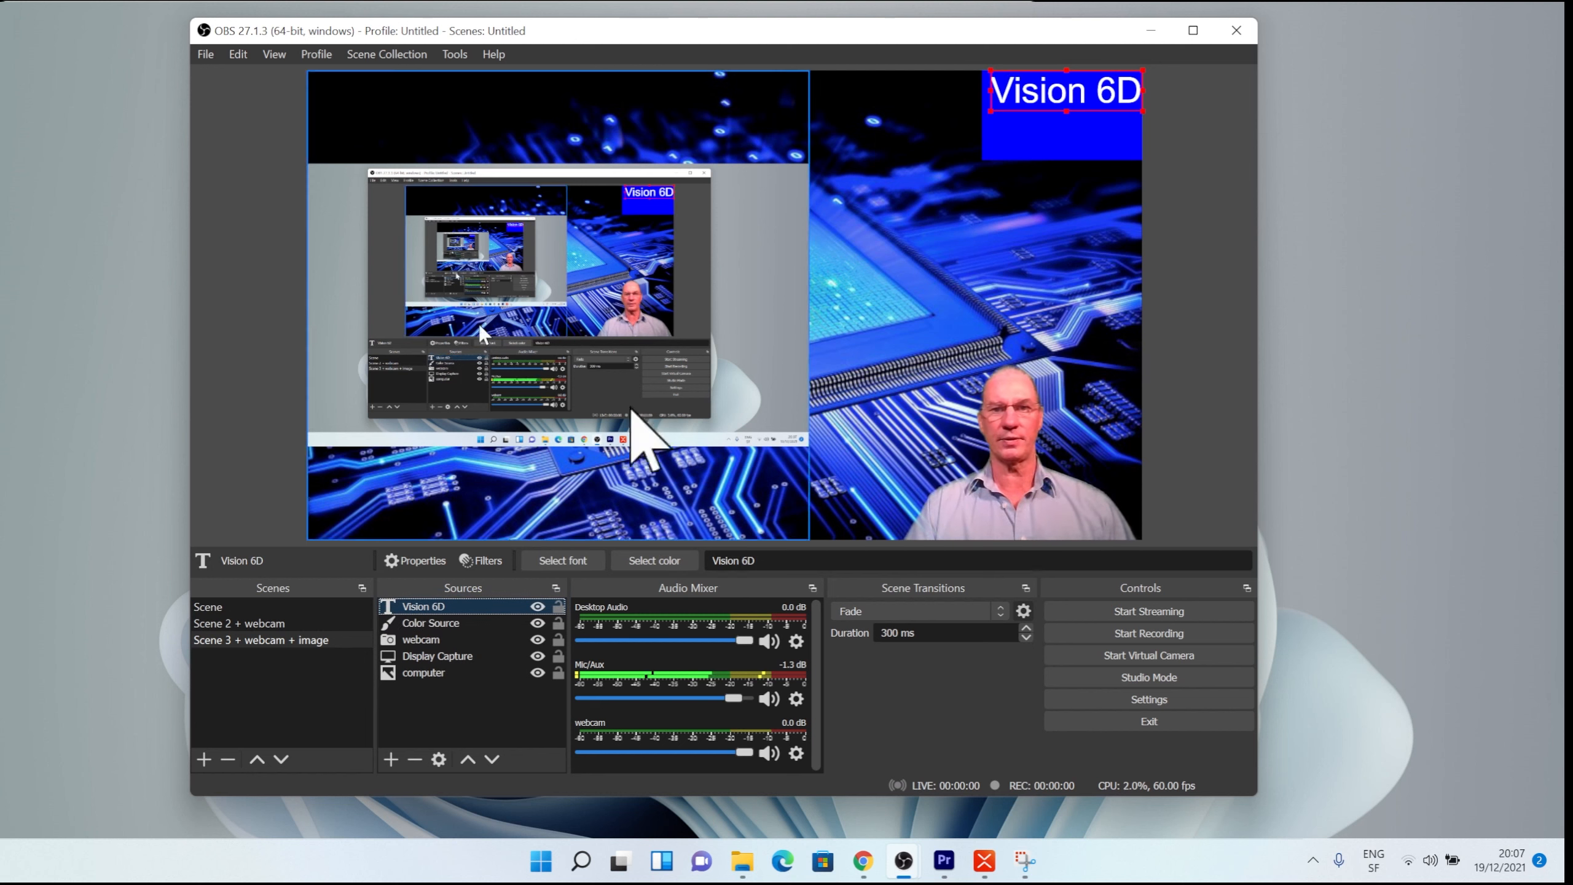
drag(1066, 87, 1056, 112)
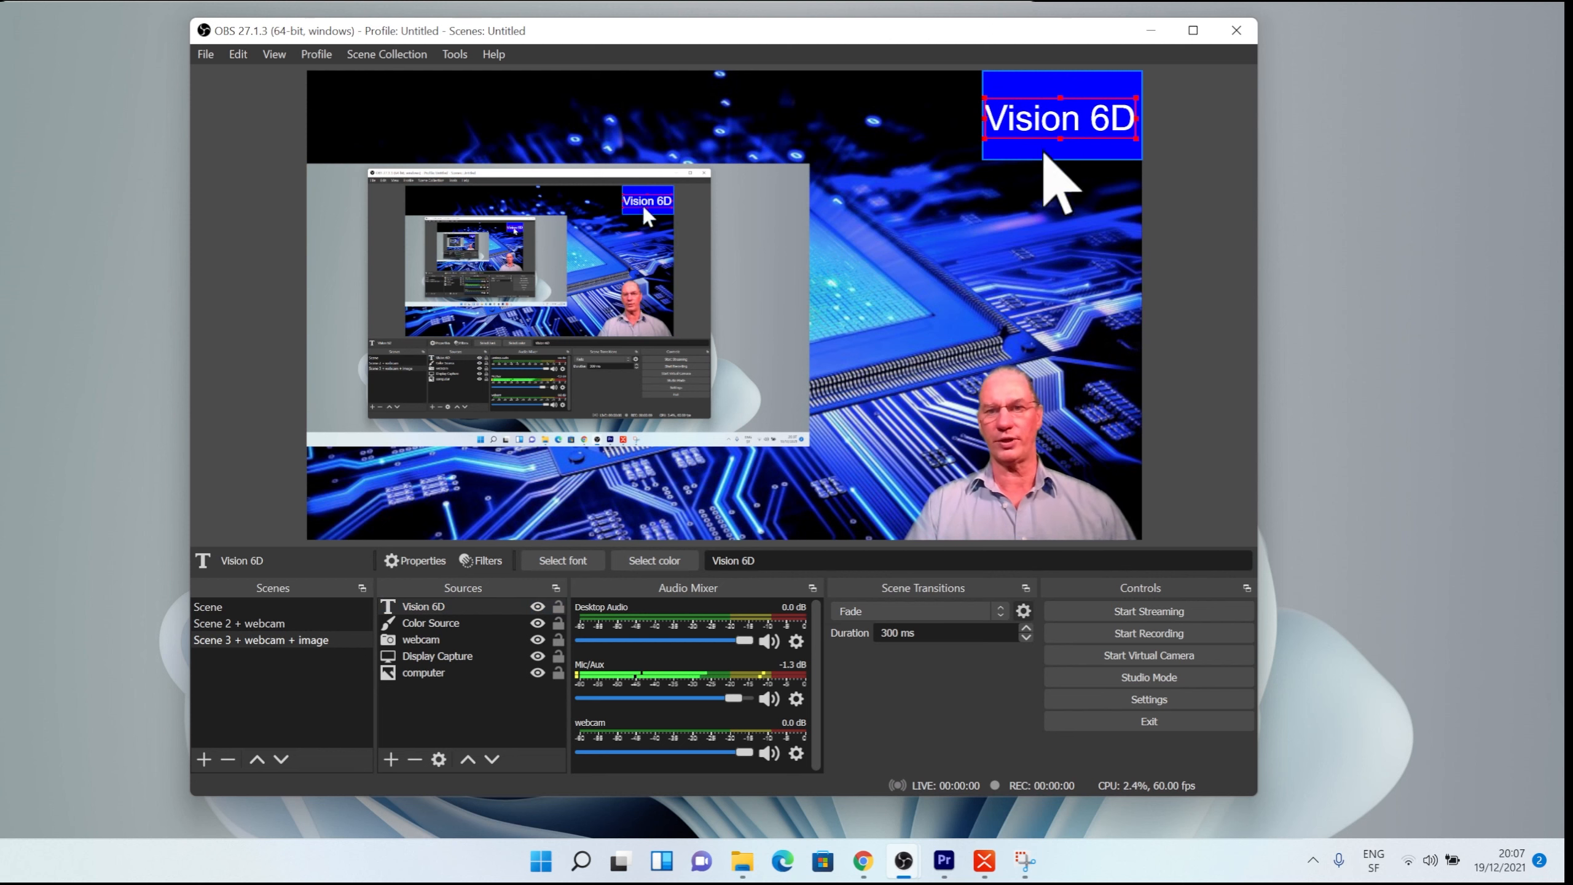
click(1015, 373)
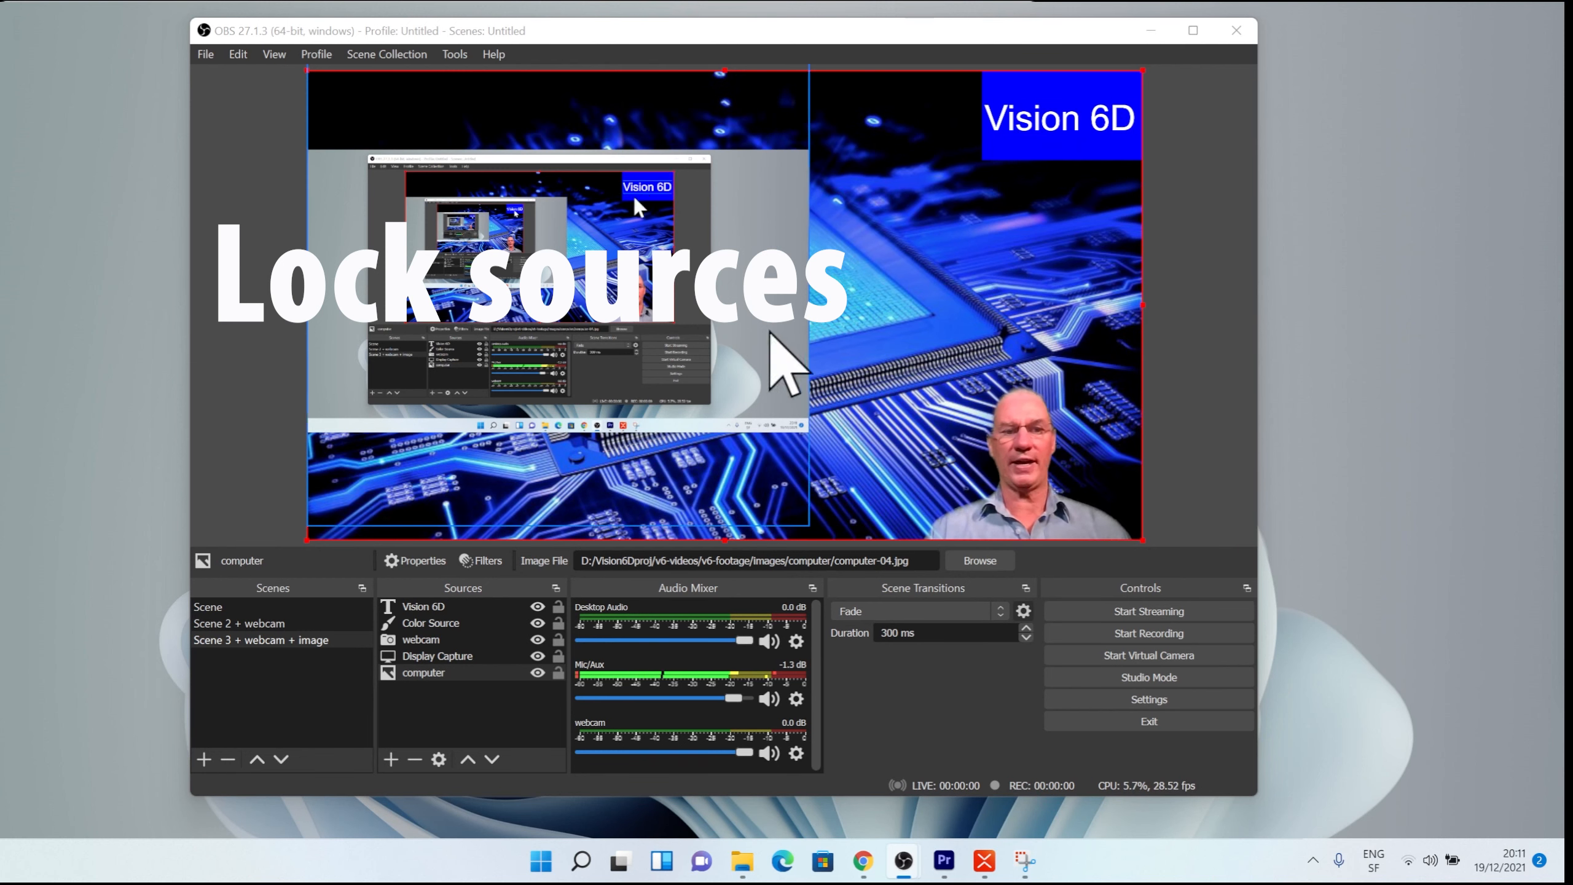
Lock the Vision 6D and Color Source sources, and try to move the blue rectangle on the canvas.
click(558, 606)
click(556, 621)
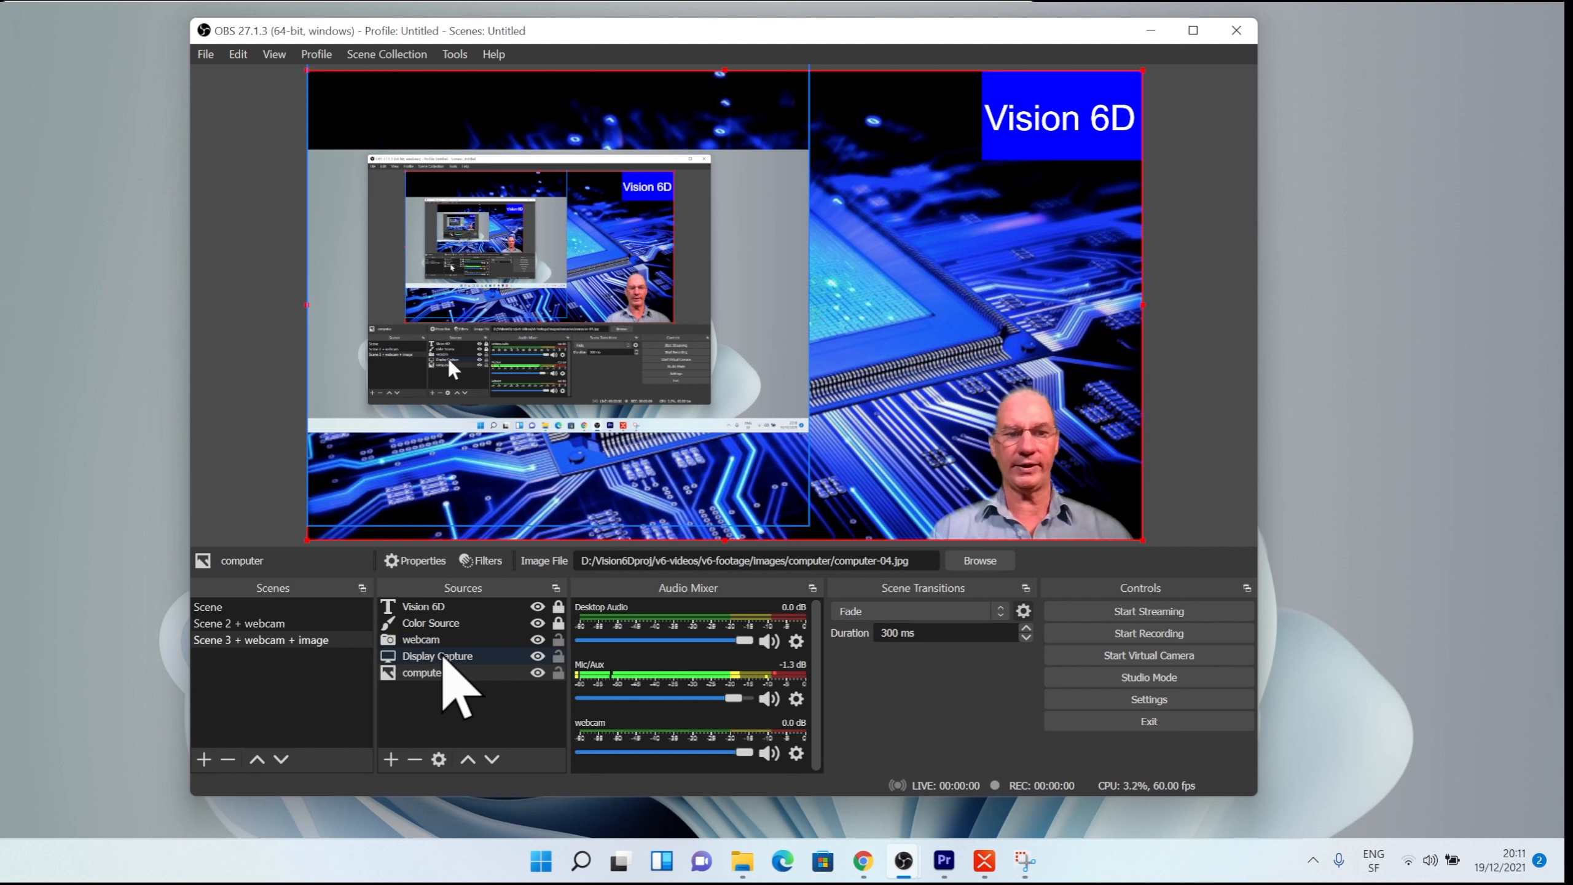
click(441, 673)
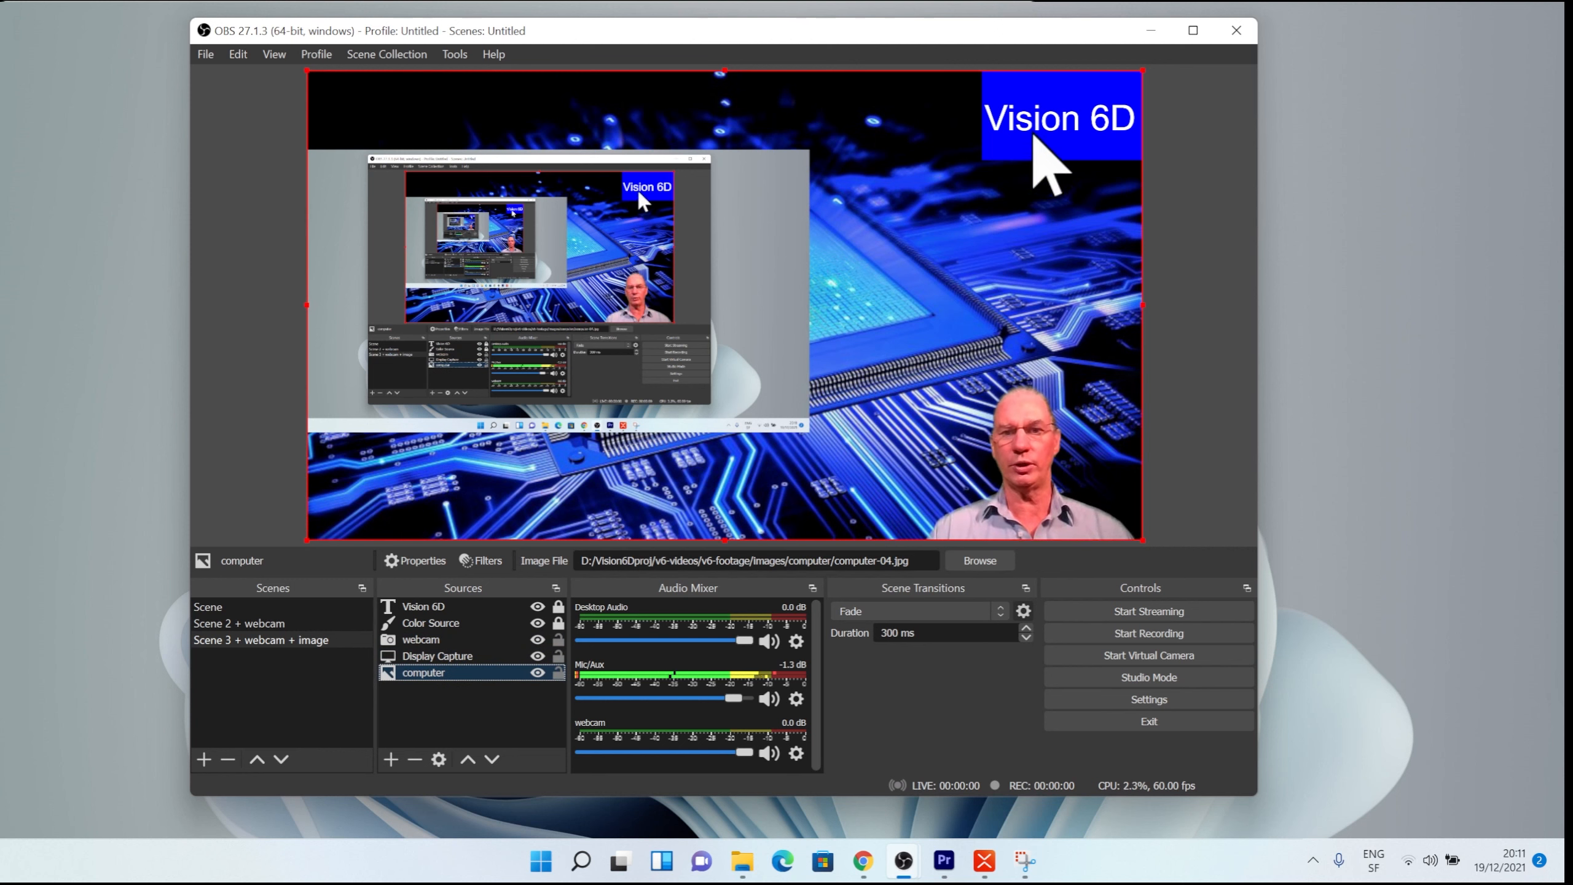
mouse_move(1063, 154)
mouse_down()
mouse_move(990, 165)
mouse_move(1057, 149)
mouse_move(1060, 162)
mouse_up()
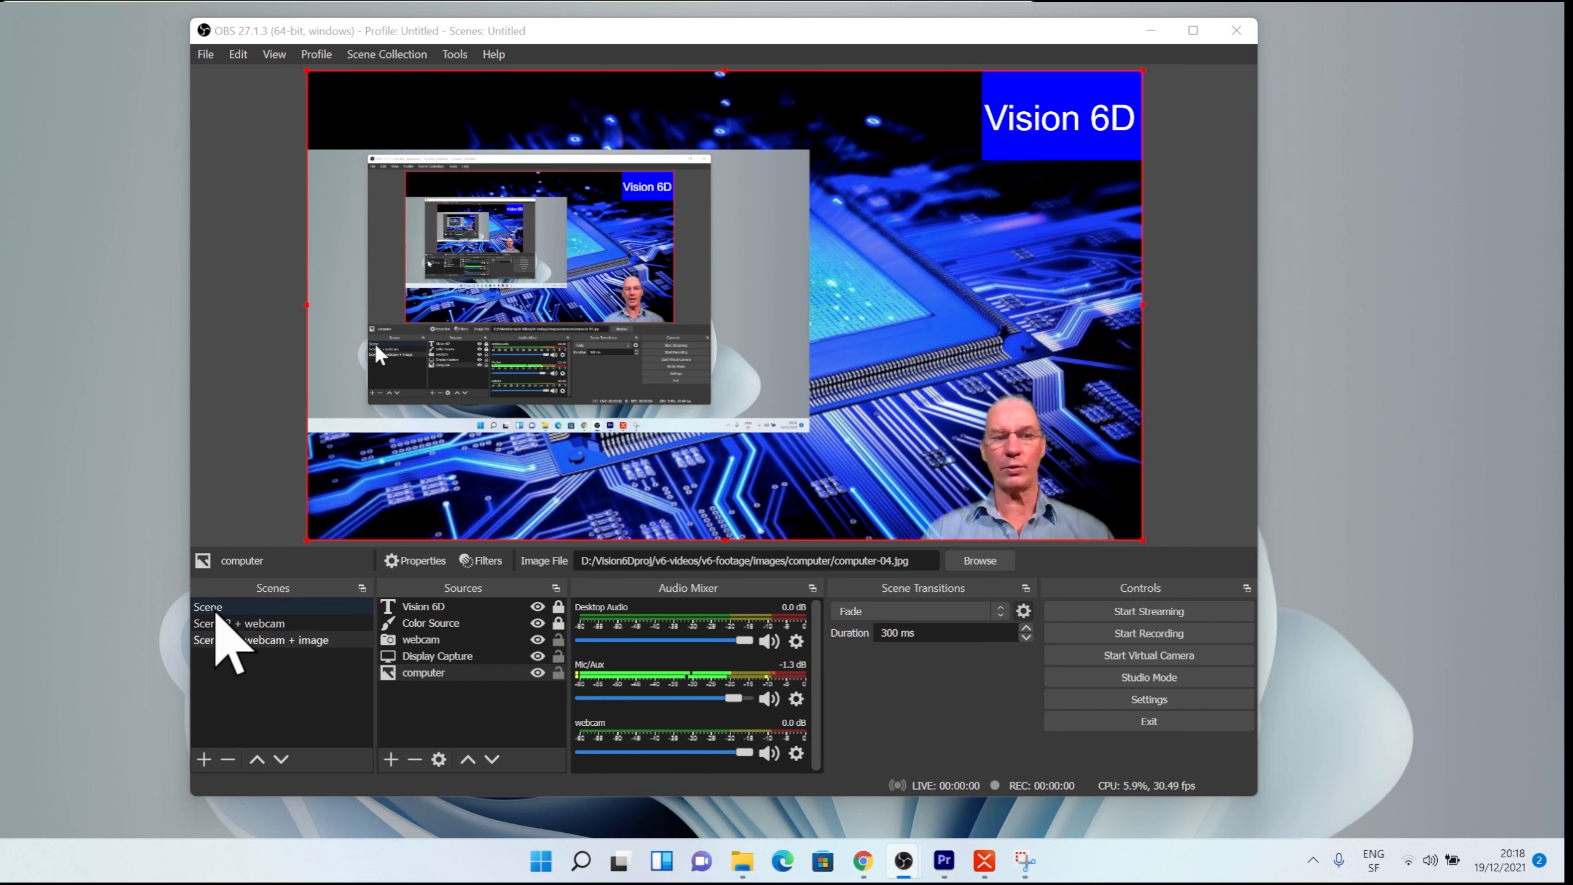
Switch to the scene named Scene and back to Scene 3 + webcam + image to view the transition.
click(216, 611)
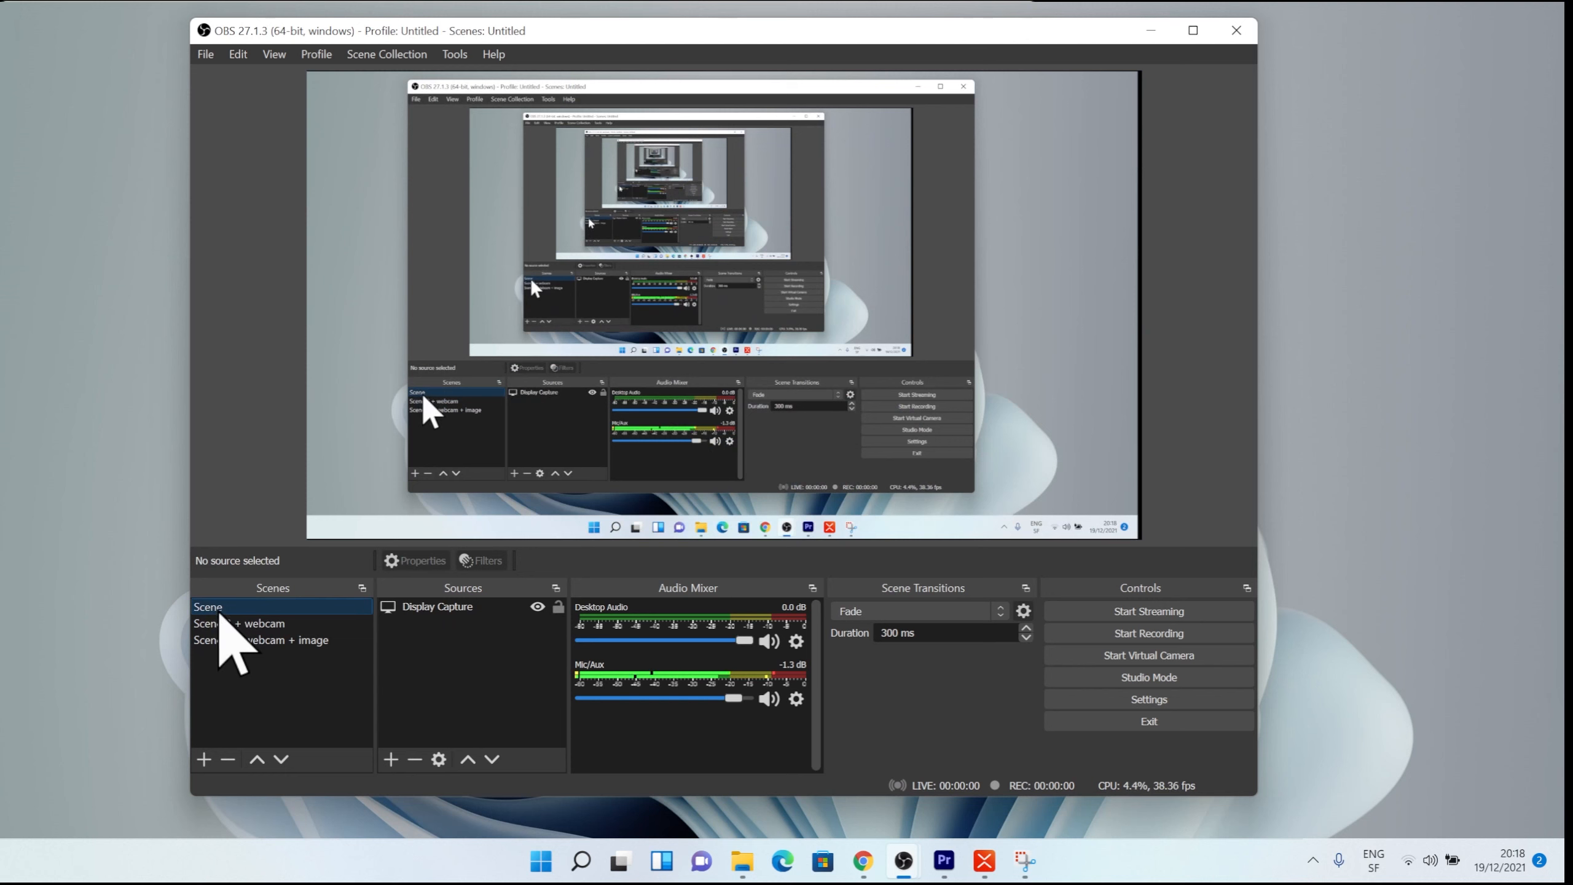
click(236, 640)
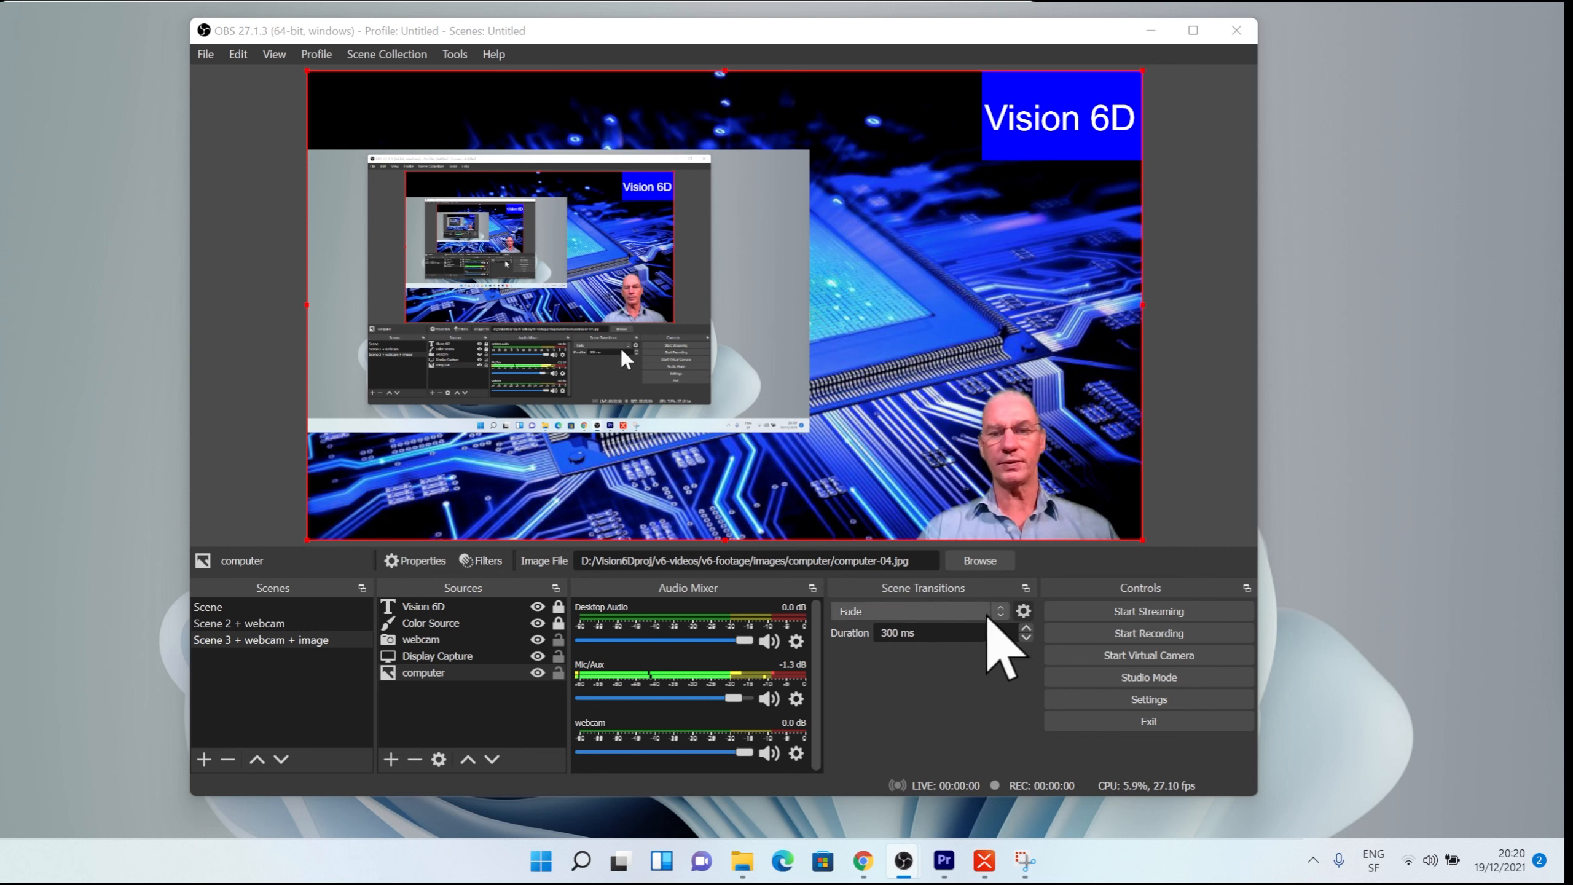
Add a Slide scene transition named Slide (2) with direction Left, previewing it before accepting its properties.
click(998, 613)
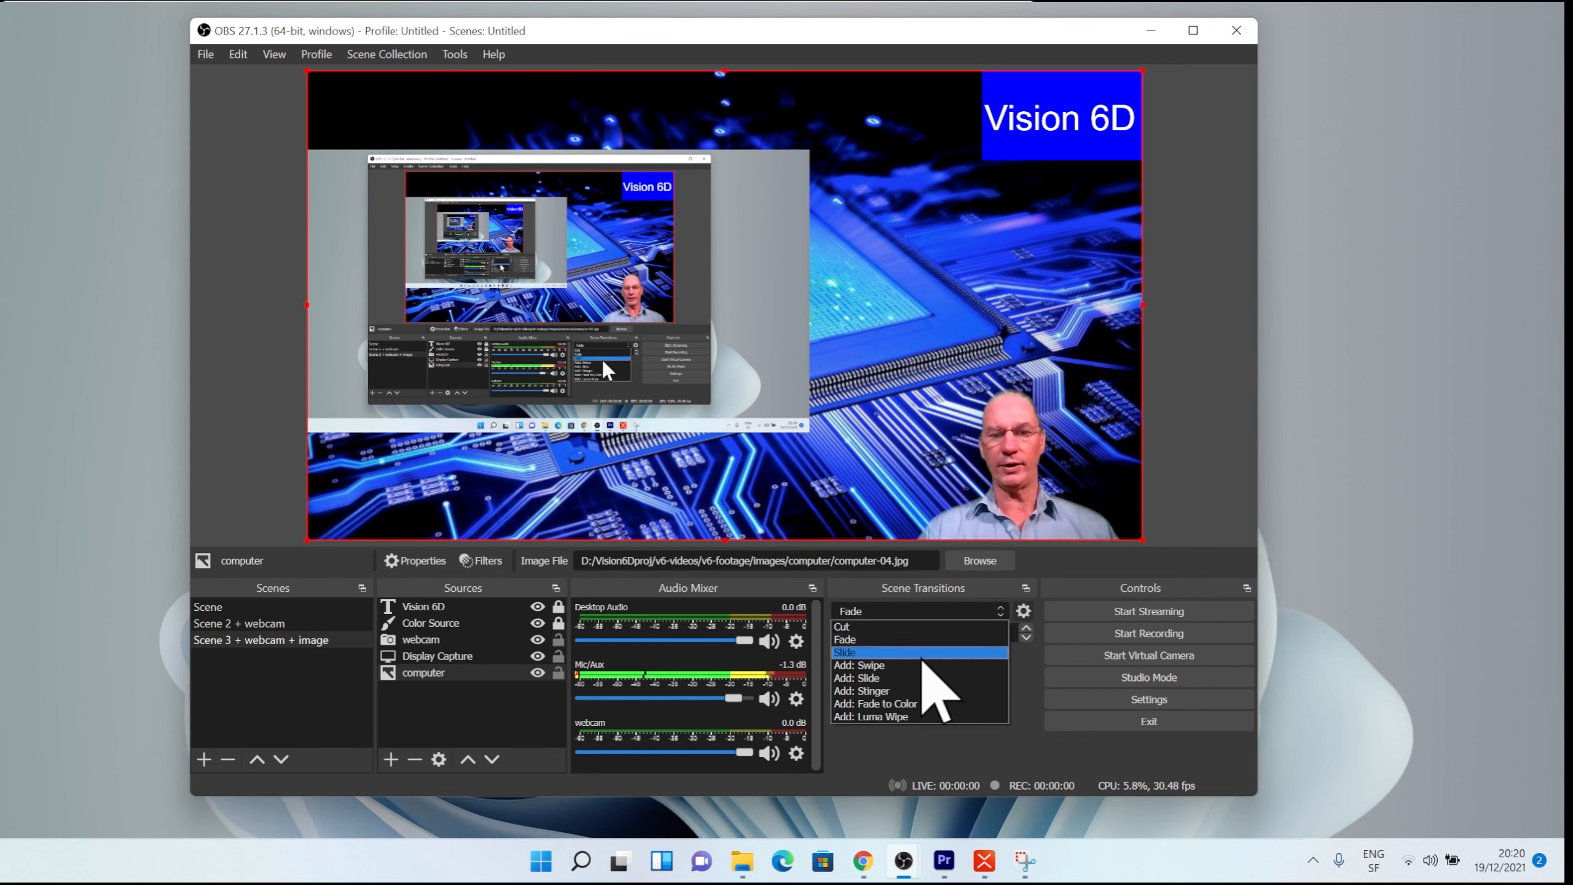
click(902, 678)
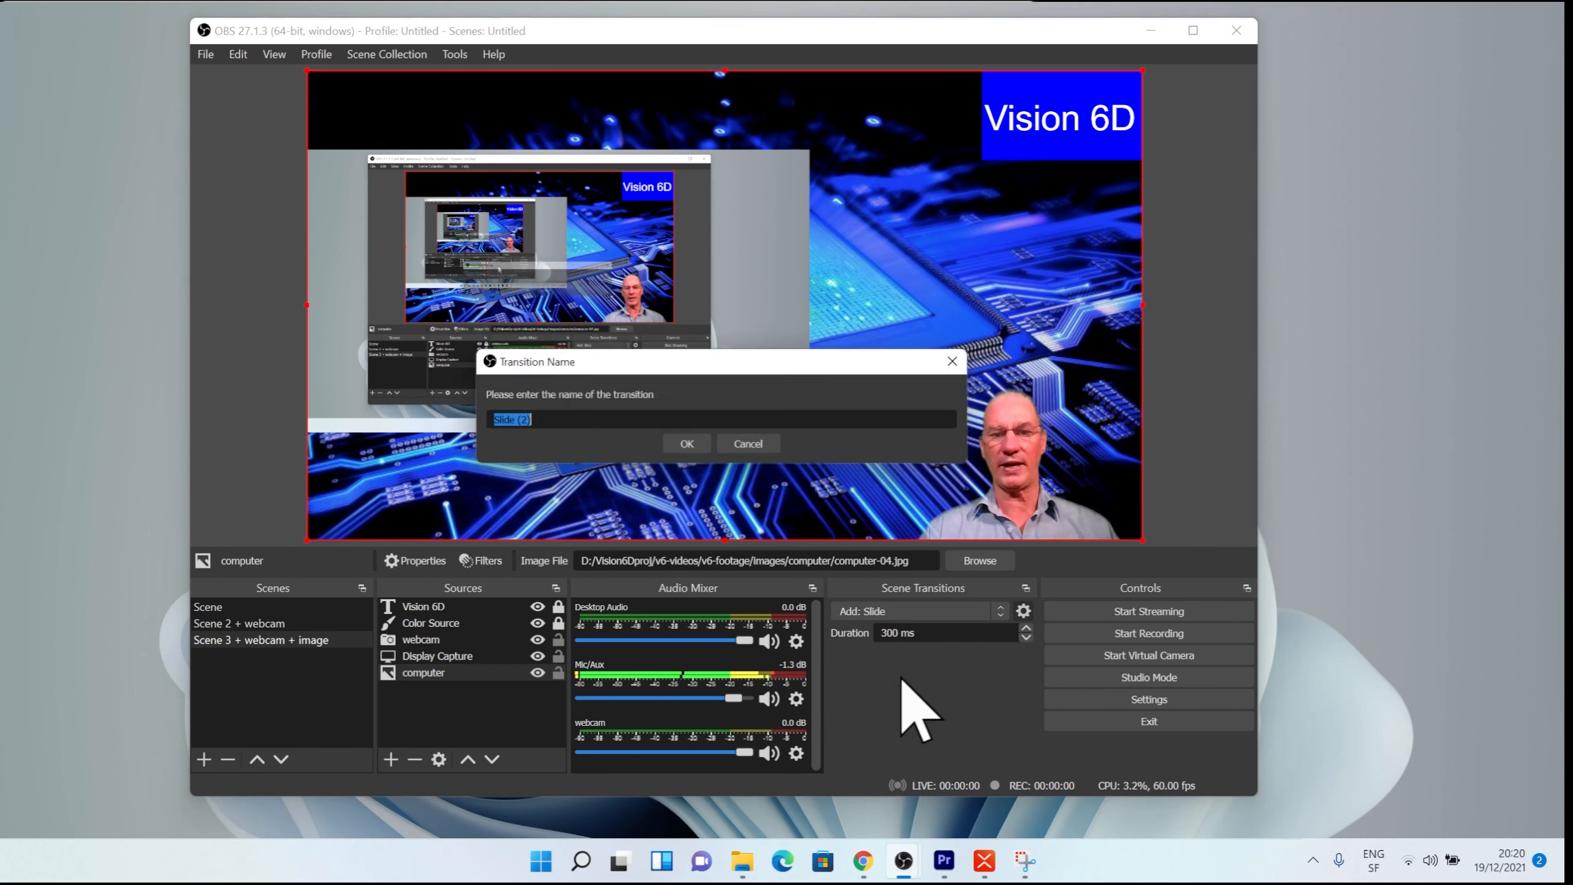
click(687, 444)
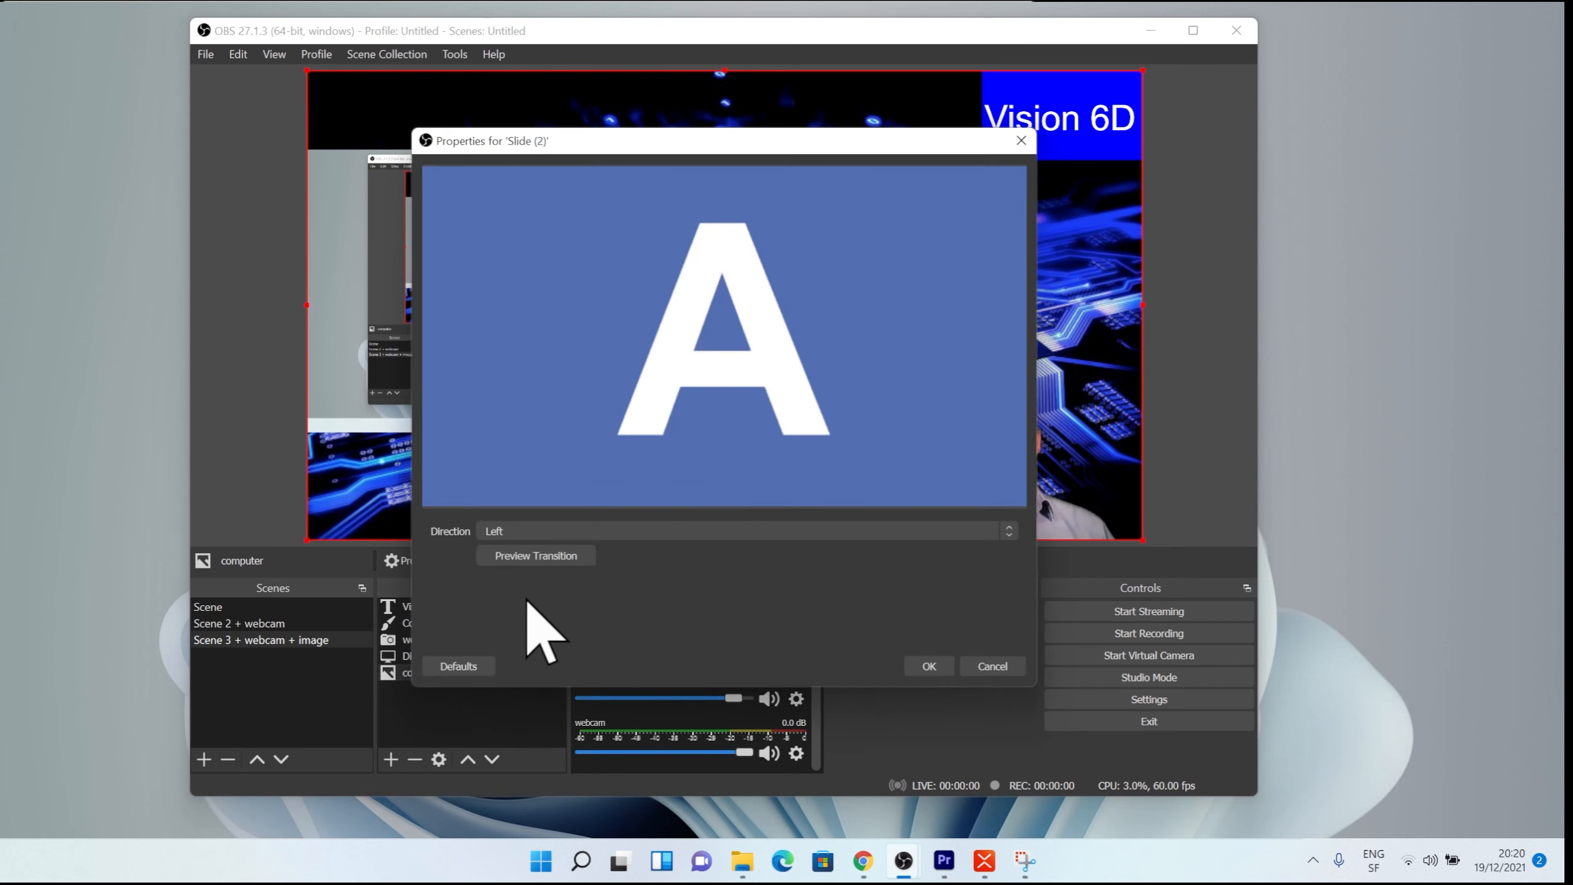
click(537, 556)
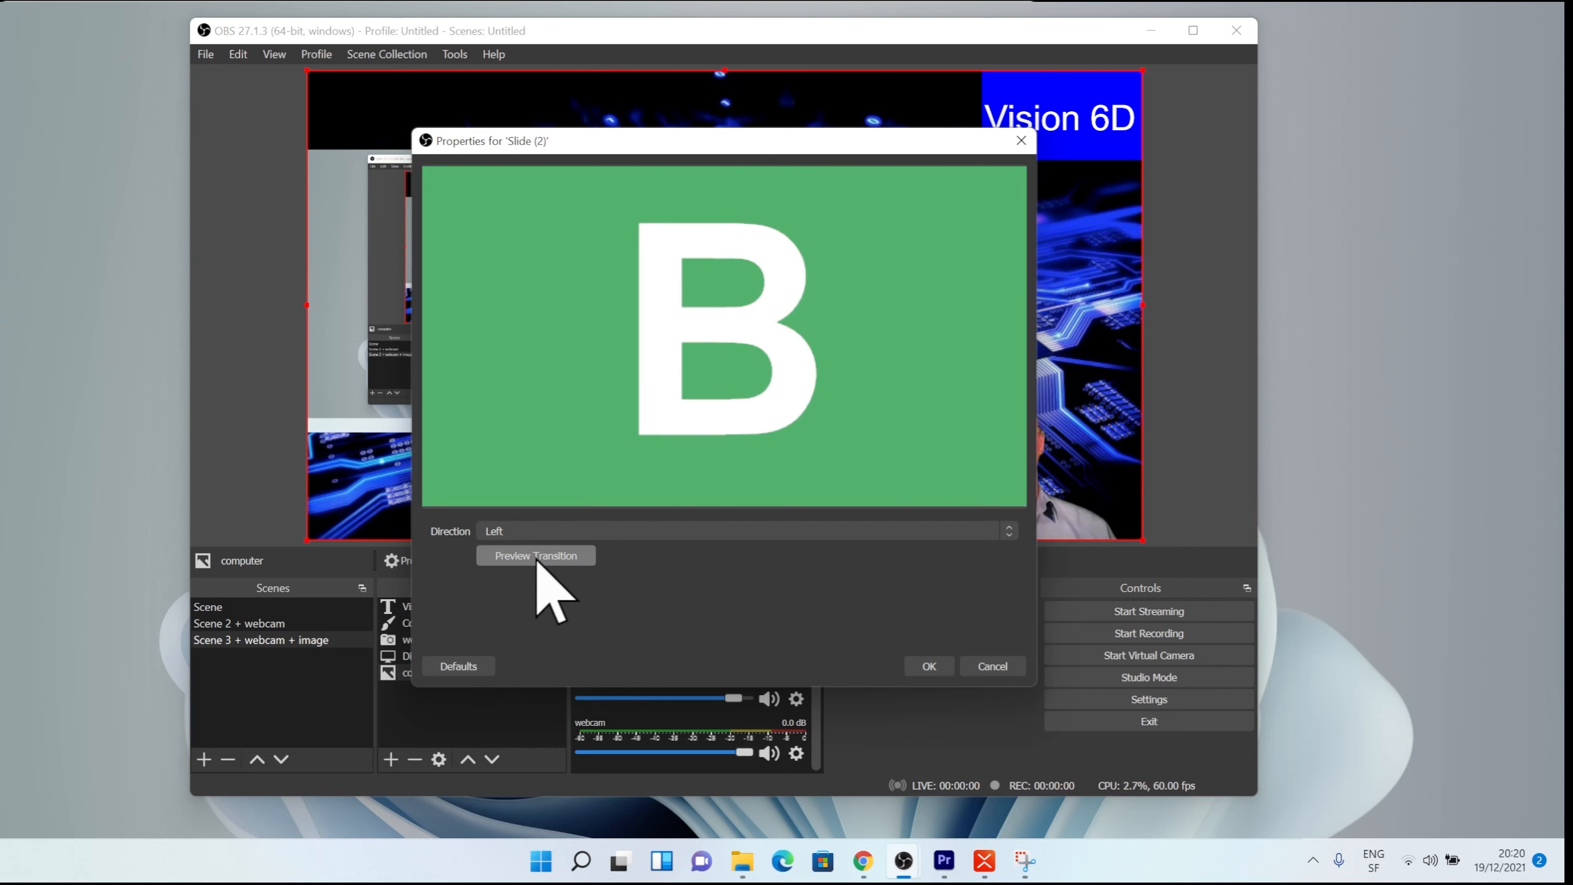
click(536, 558)
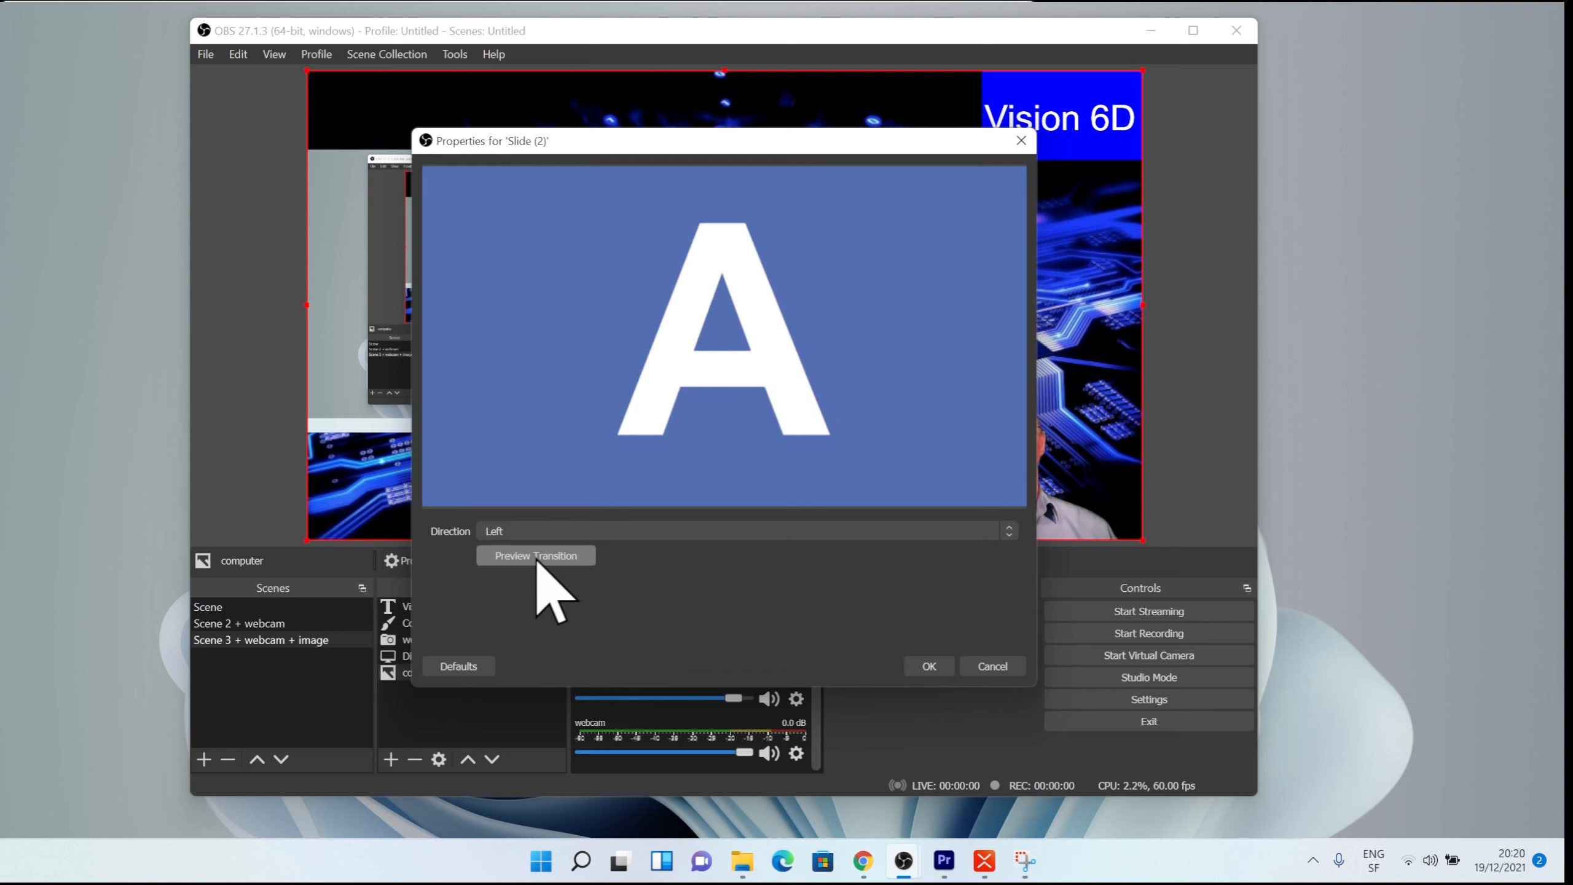
click(927, 666)
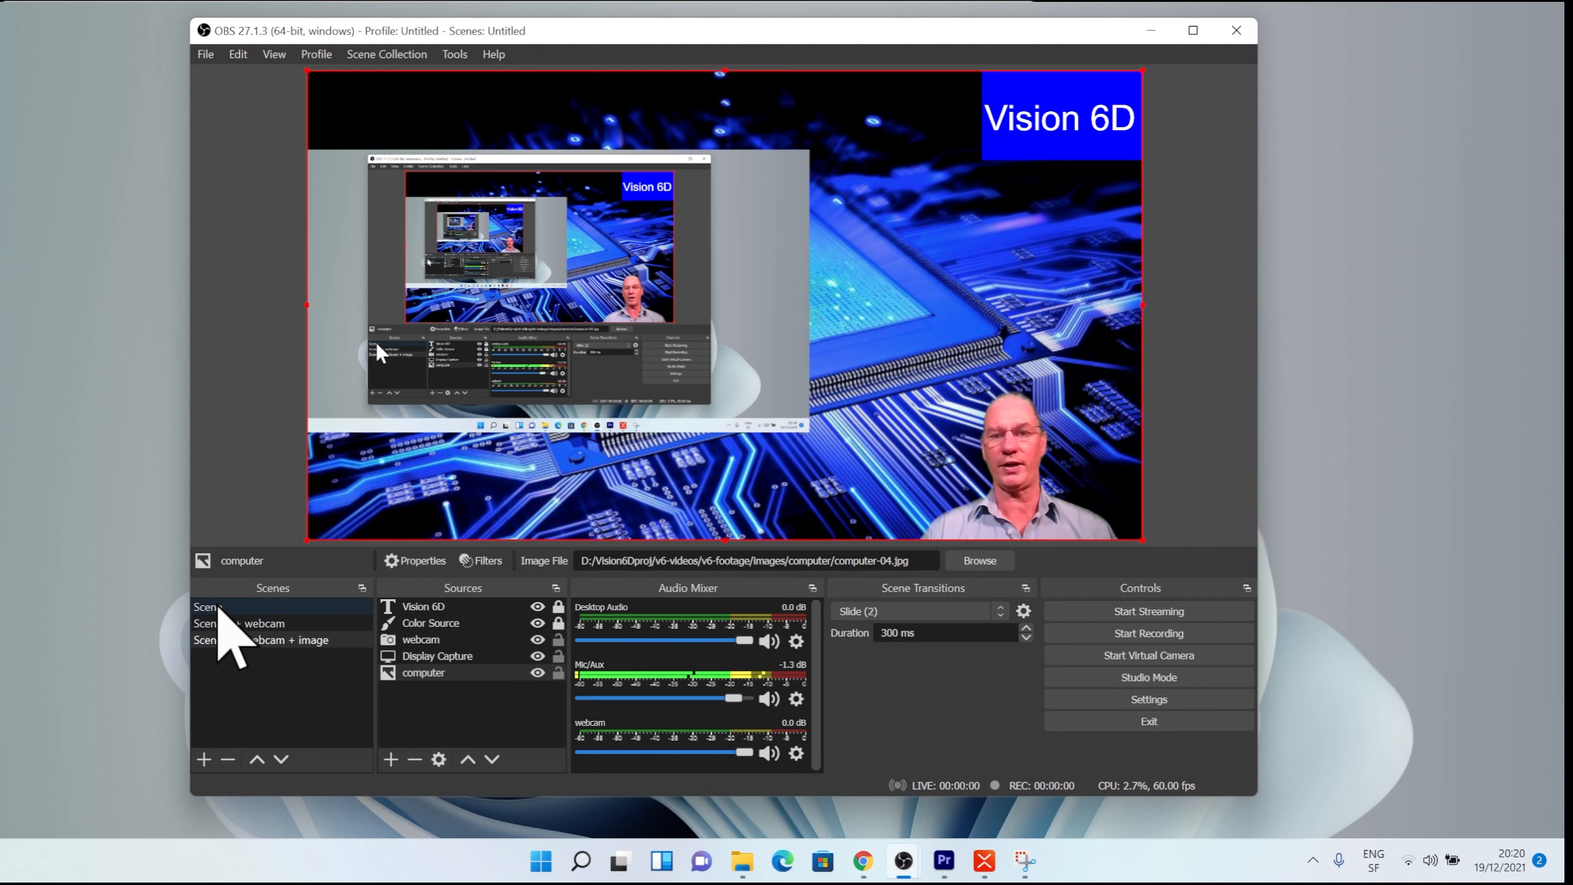
Switch to the scene named Scene and back to Scene 3 + webcam + image to view the slide transition.
click(218, 608)
click(215, 640)
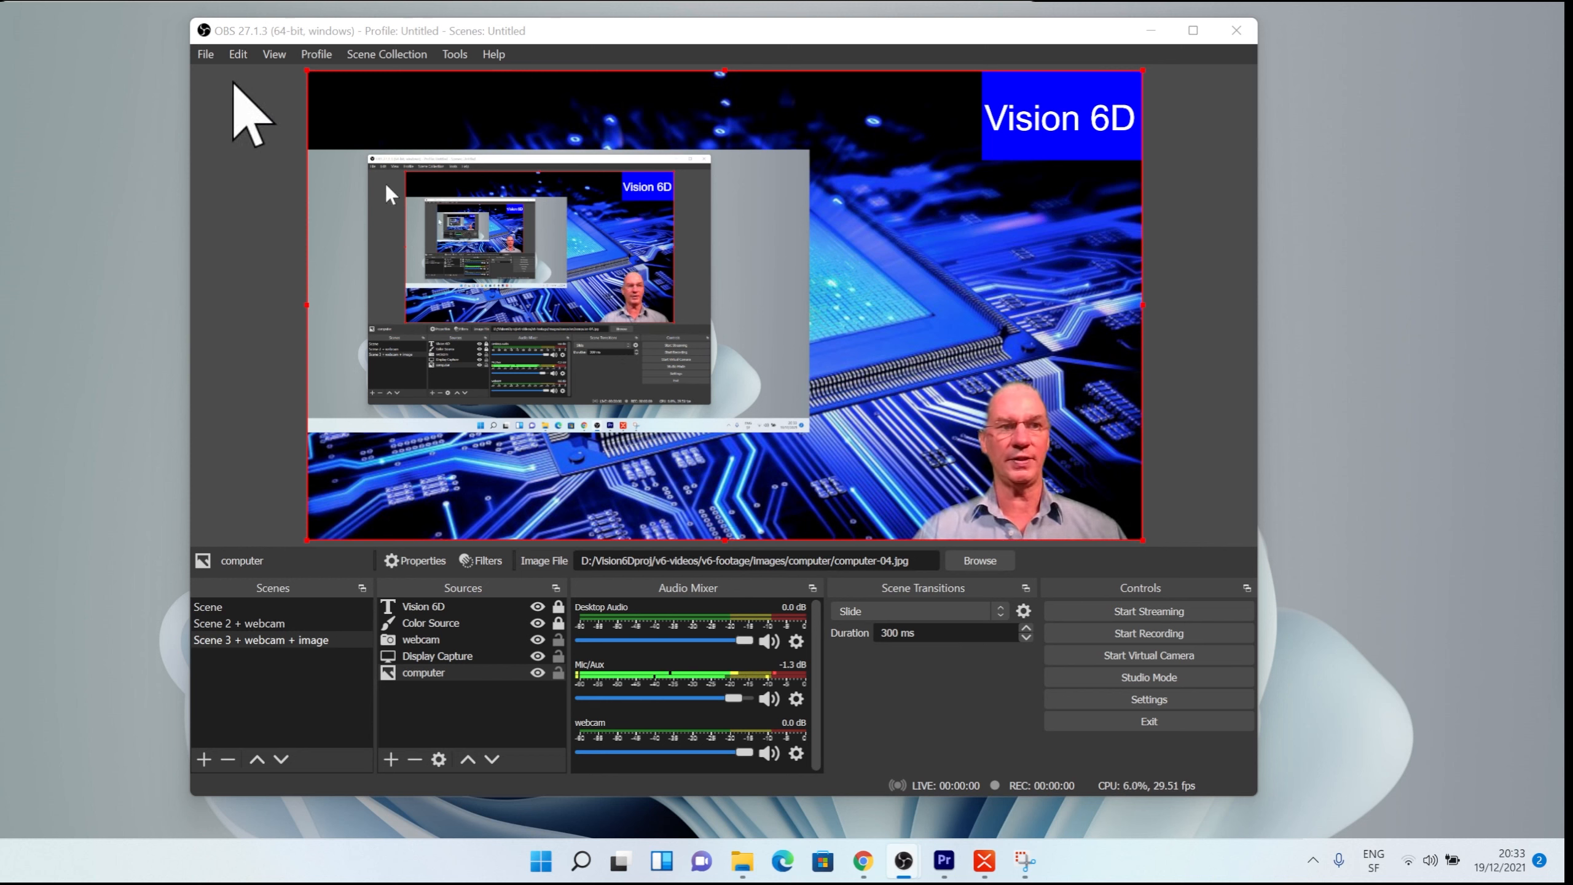
Review the hotkeys for starting and stopping recording and for switching to each scene.
click(208, 55)
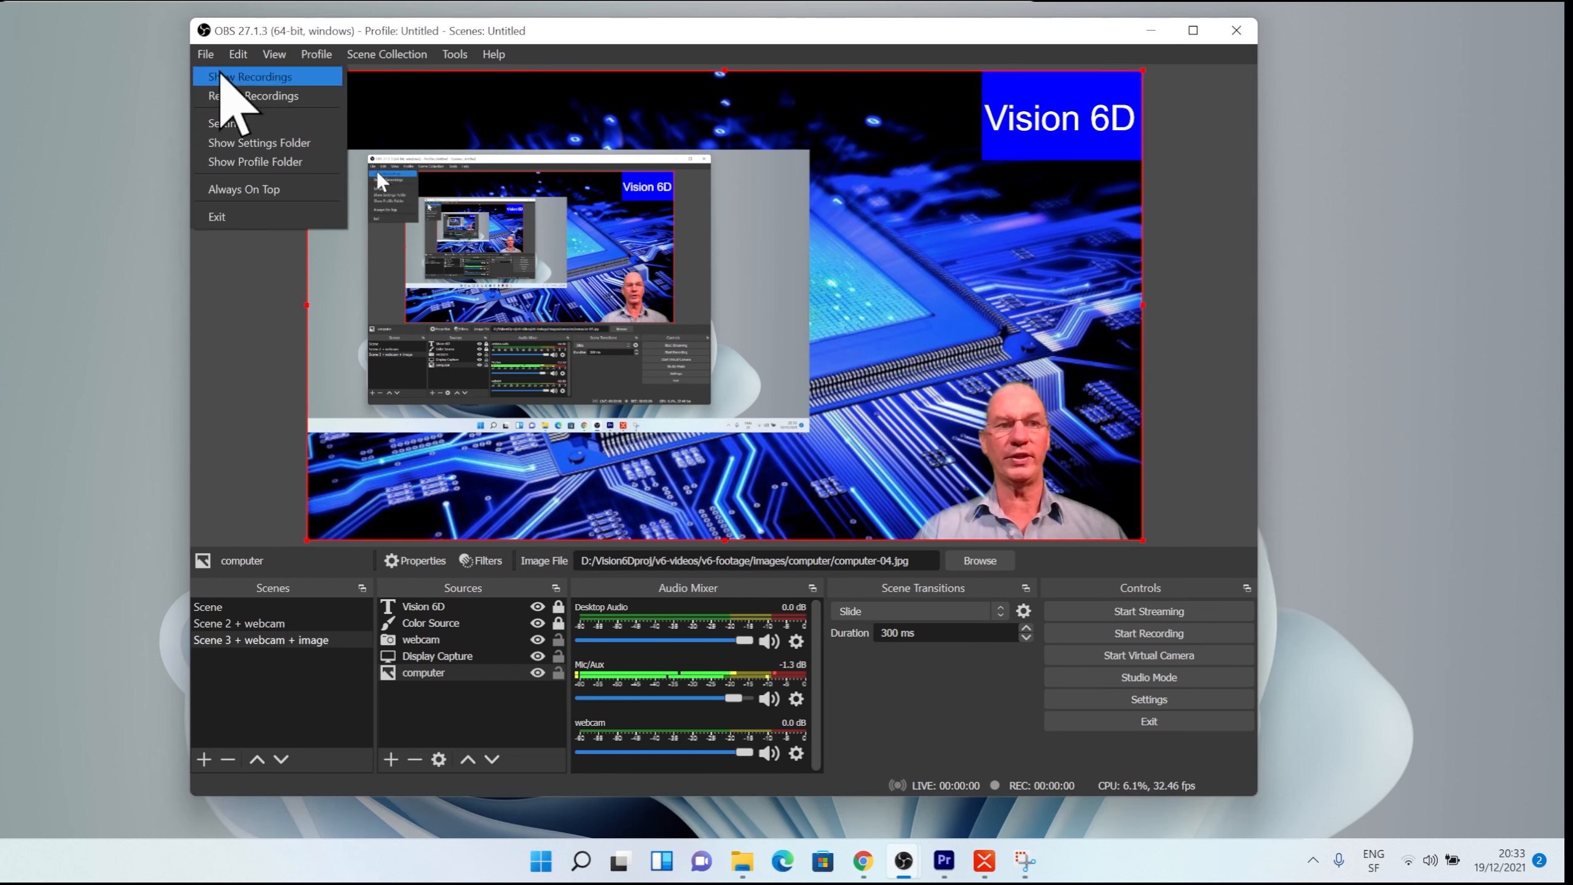
click(226, 123)
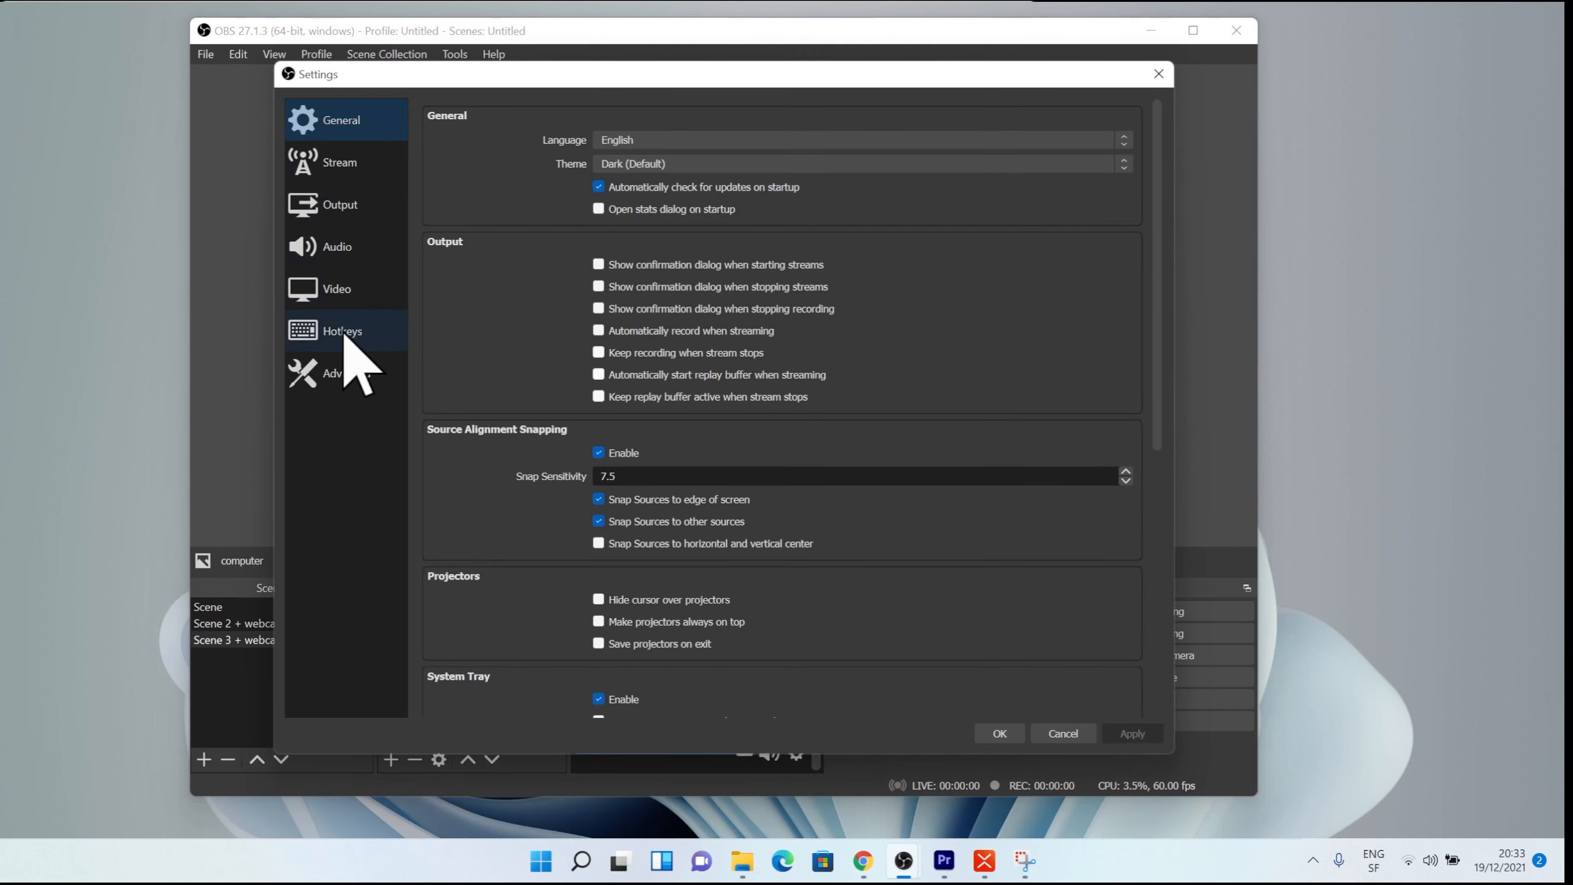
click(350, 332)
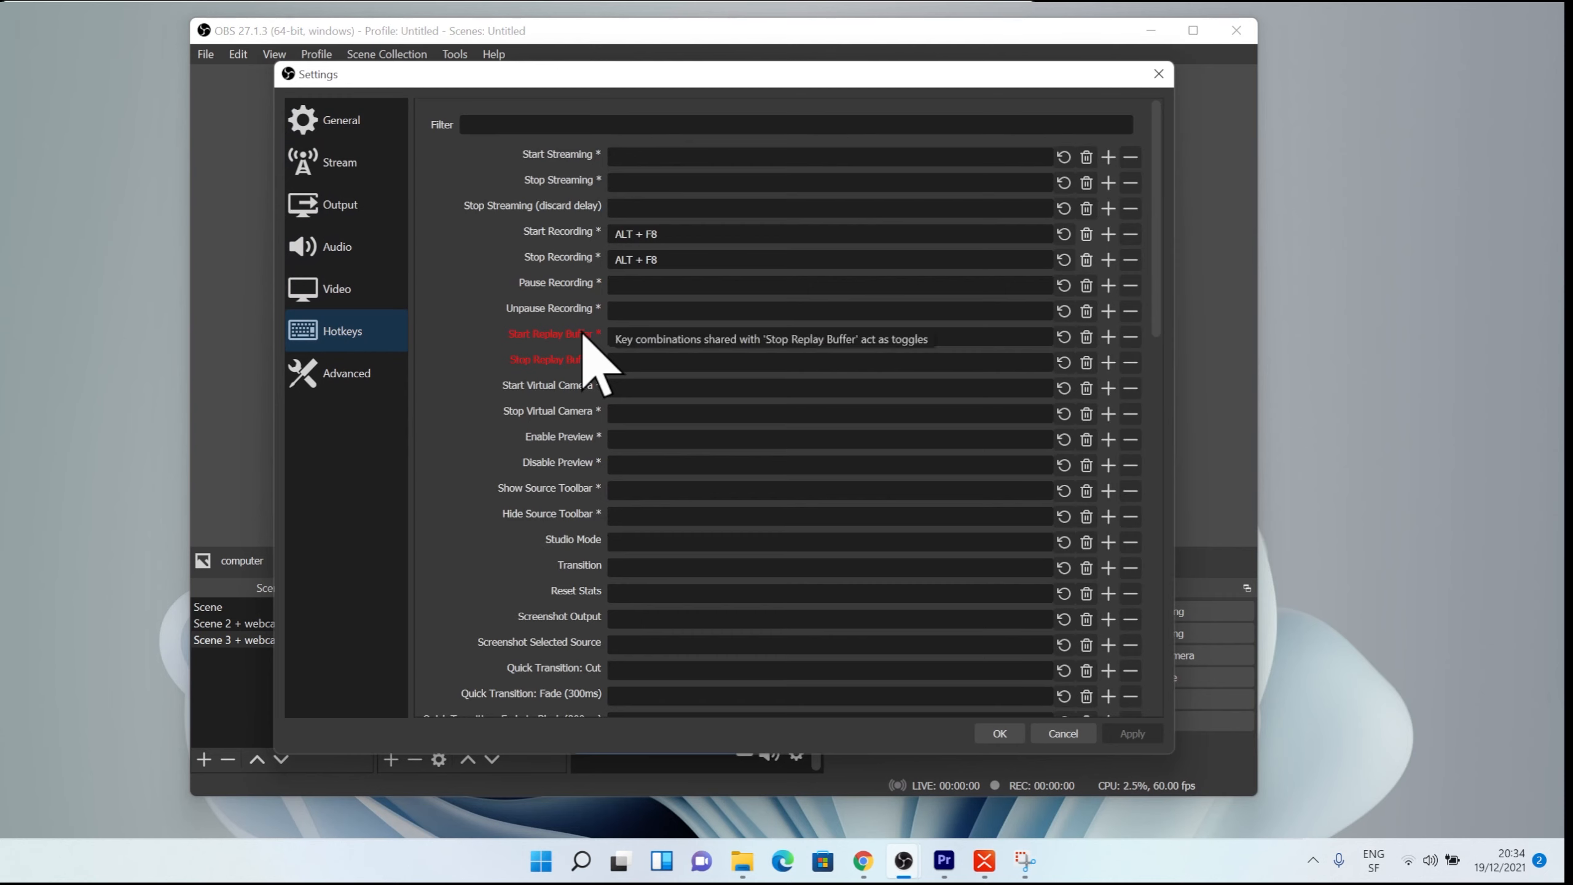
scroll(584, 335, down, 7)
scroll(585, 341, down, 1)
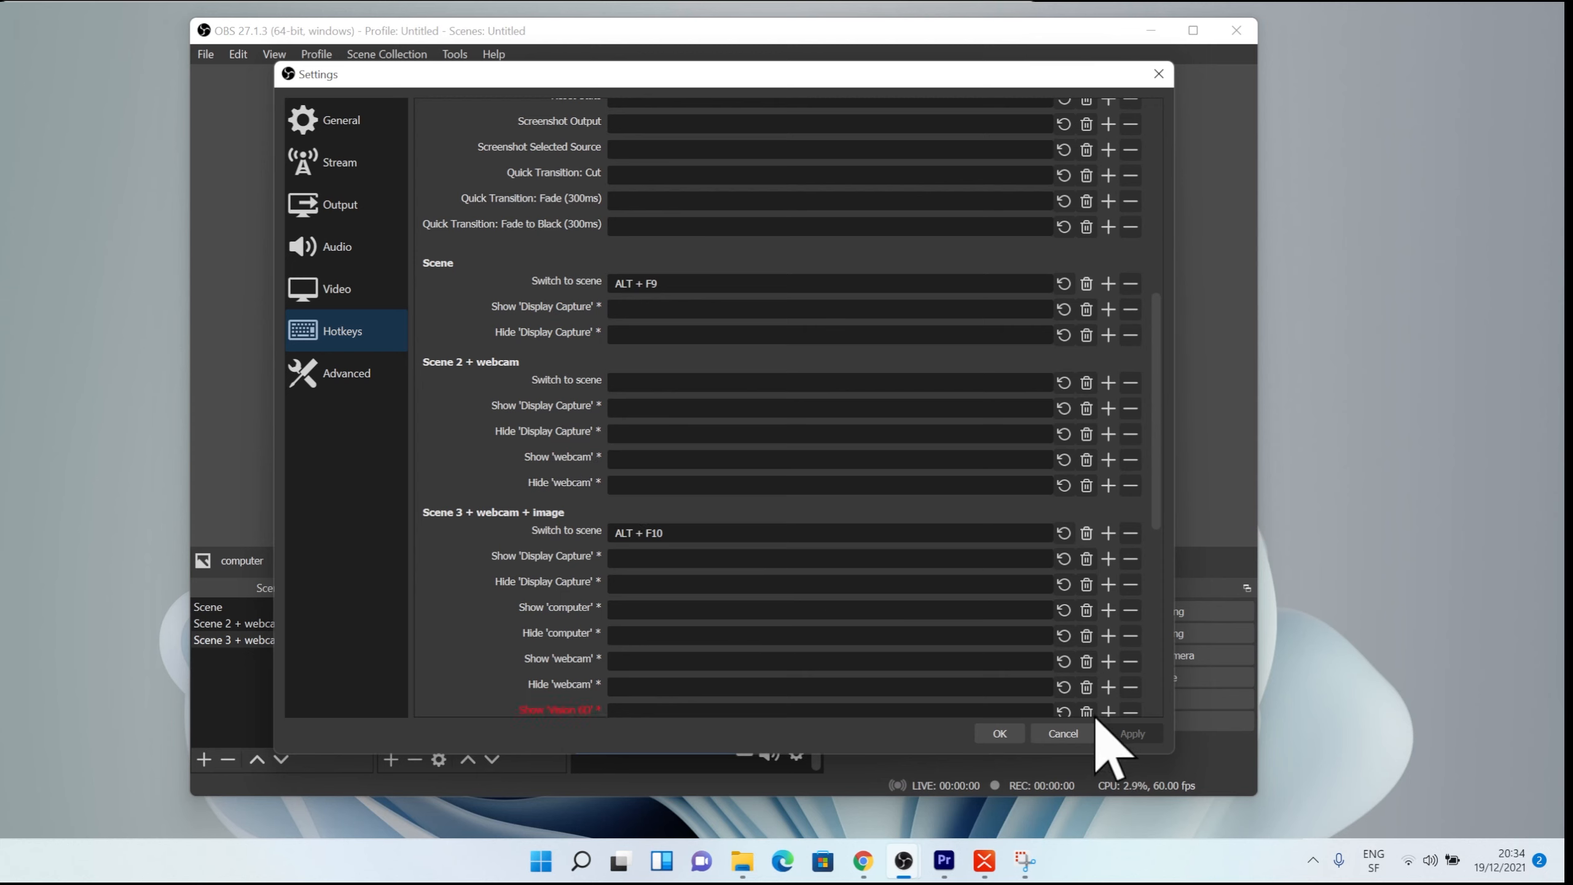
click(1014, 736)
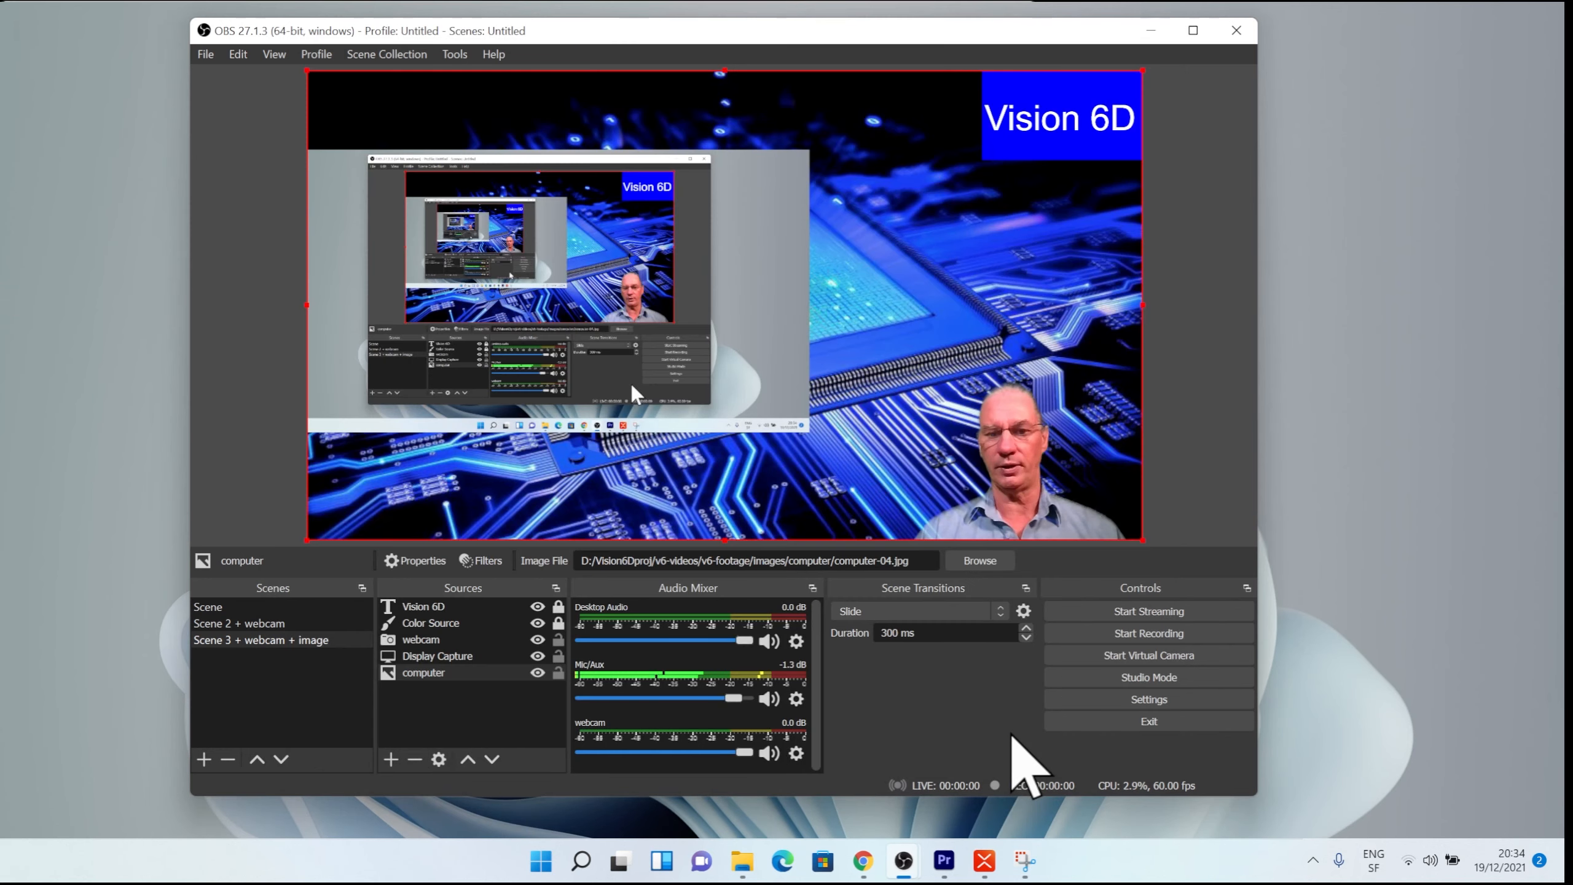
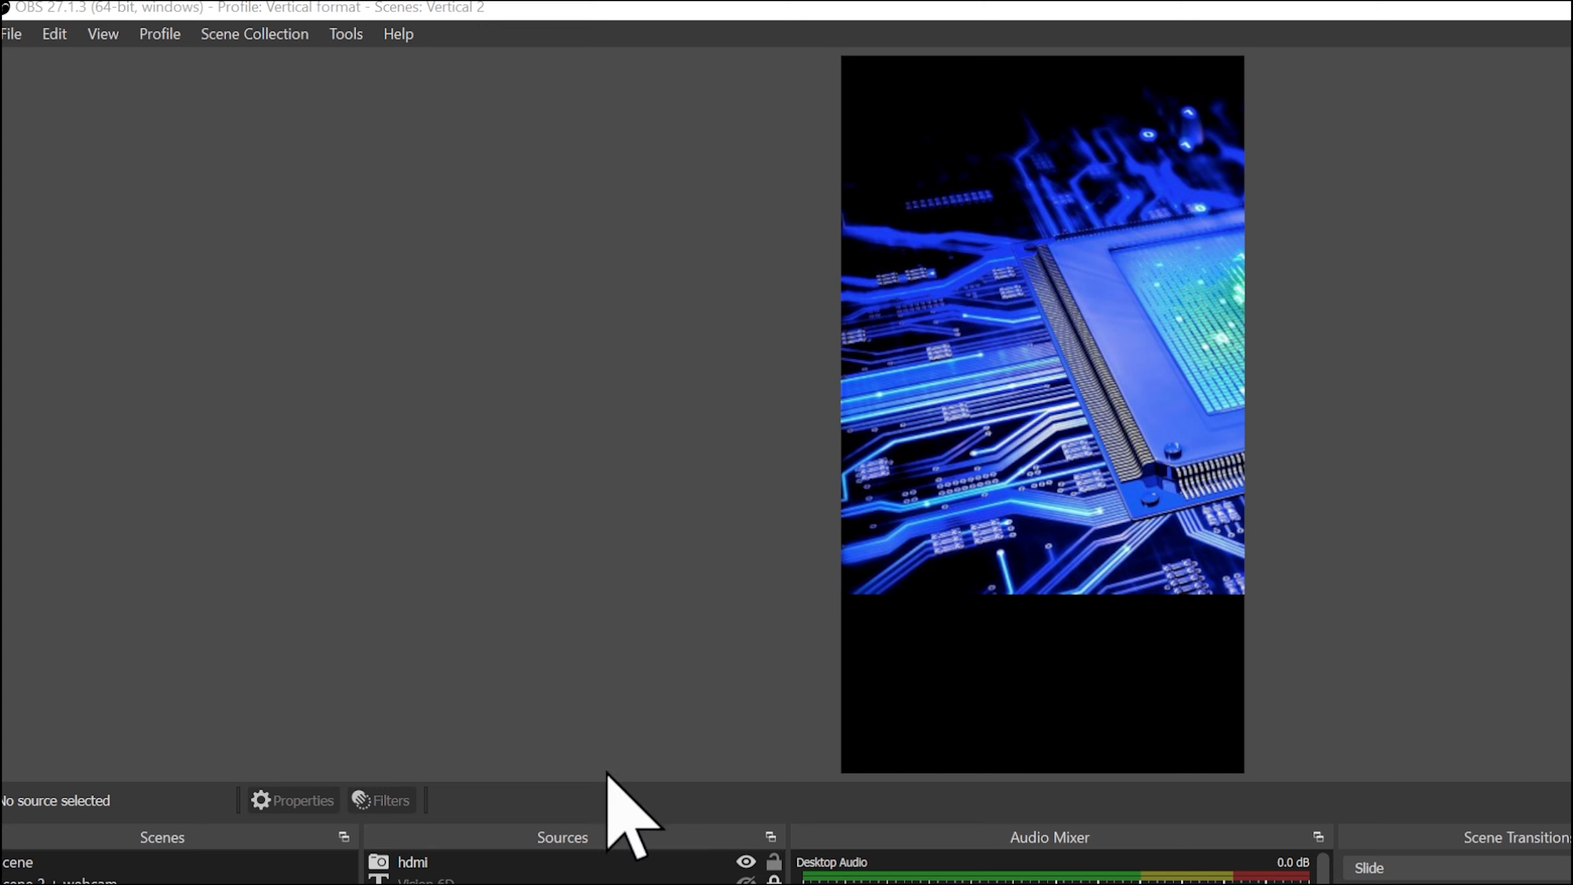
Add a new media source named Milkyway to the vertical scene.
click(387, 884)
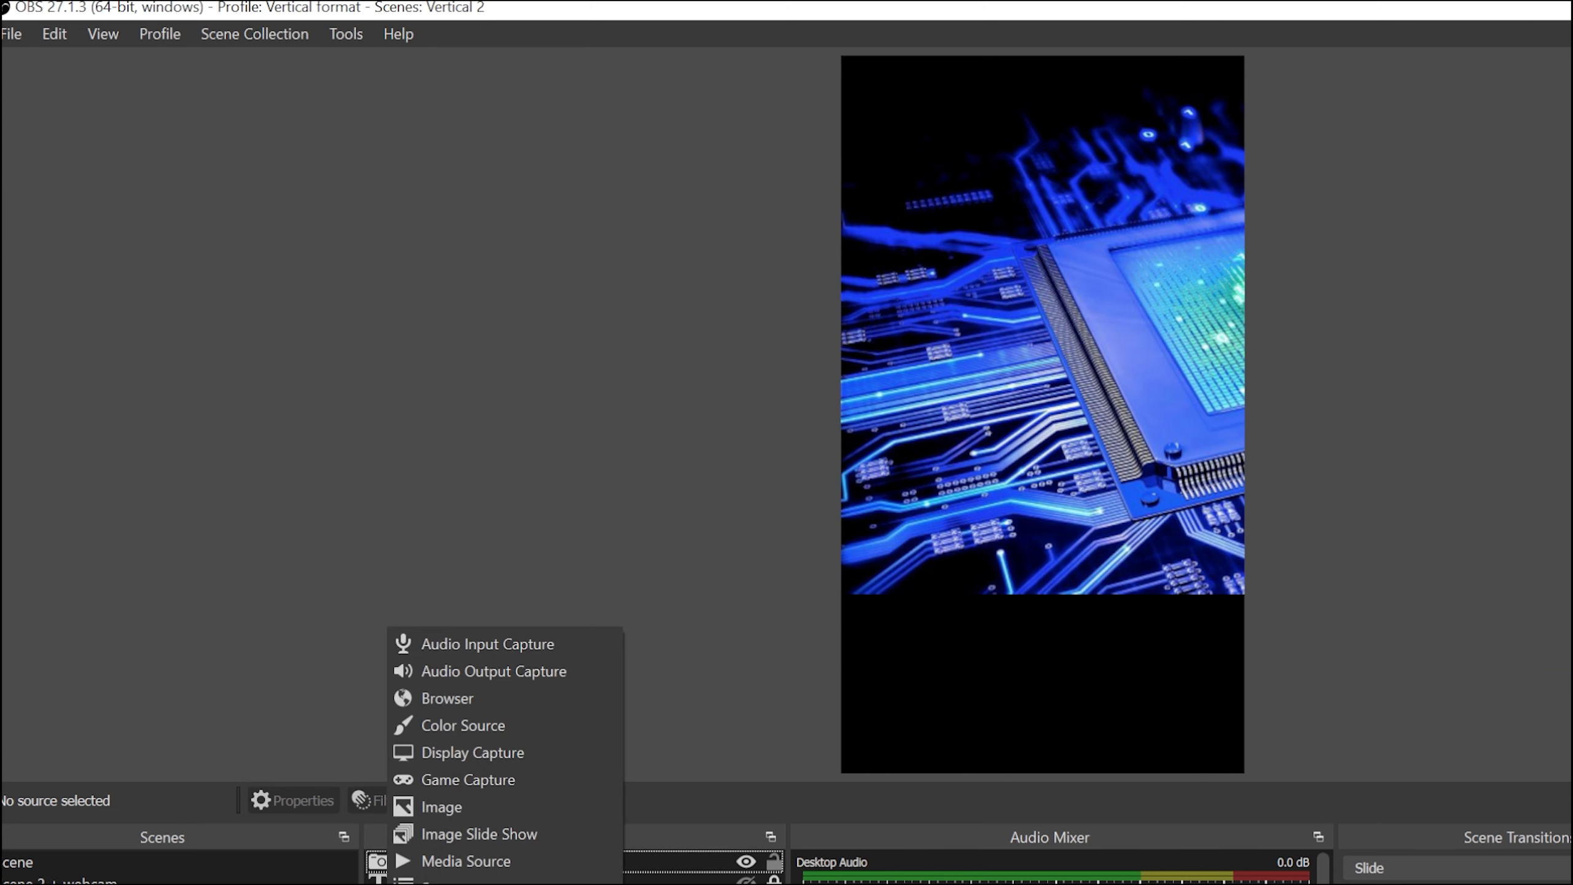
click(498, 863)
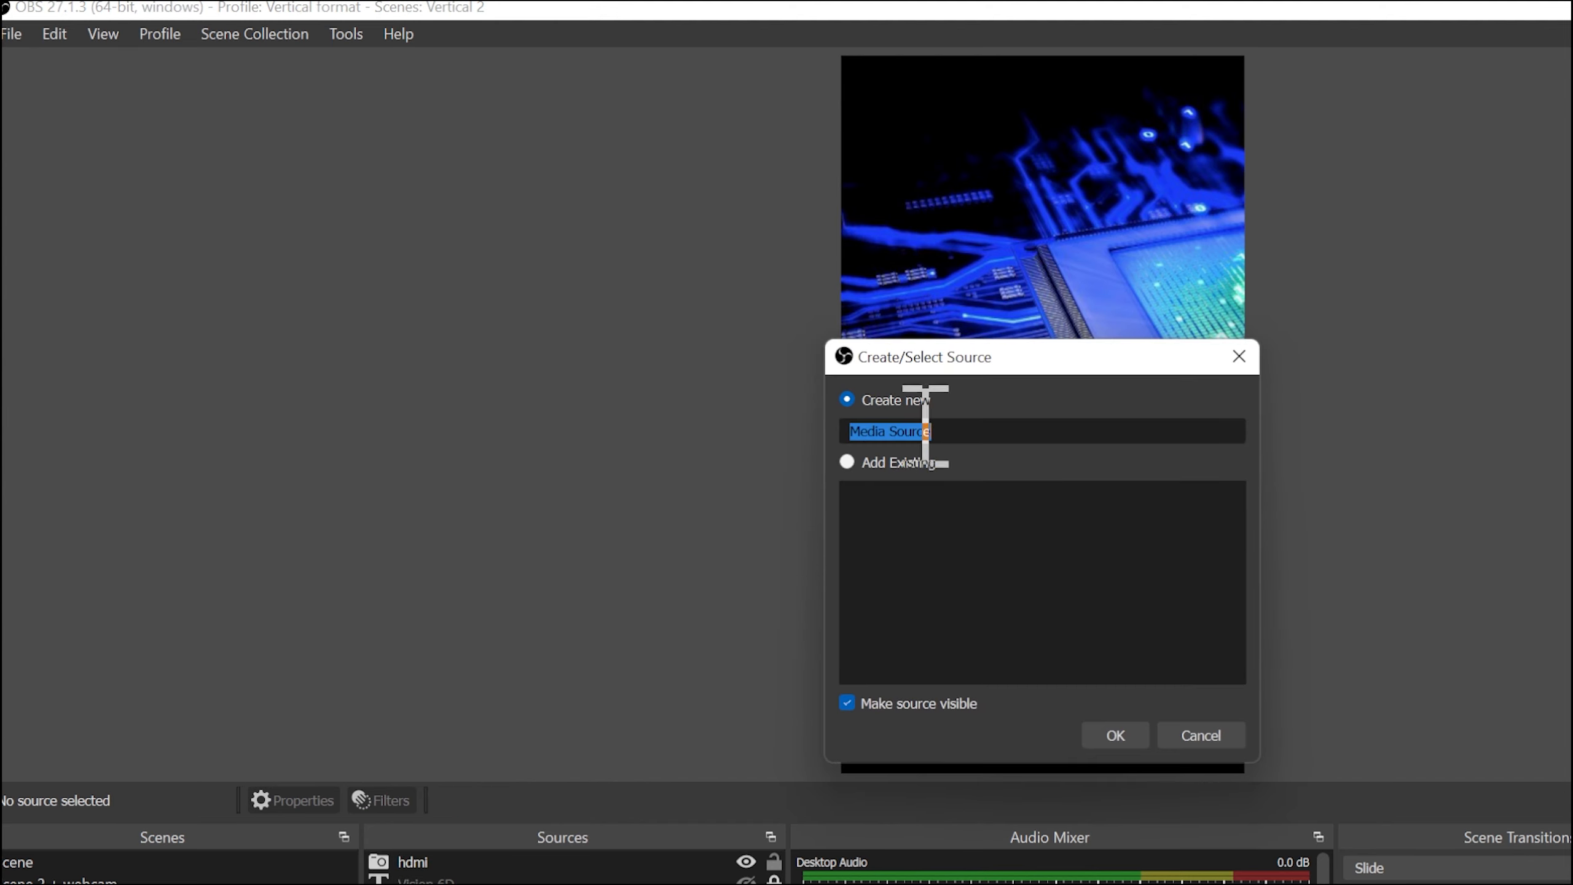
key(BackSpace)
text(M)
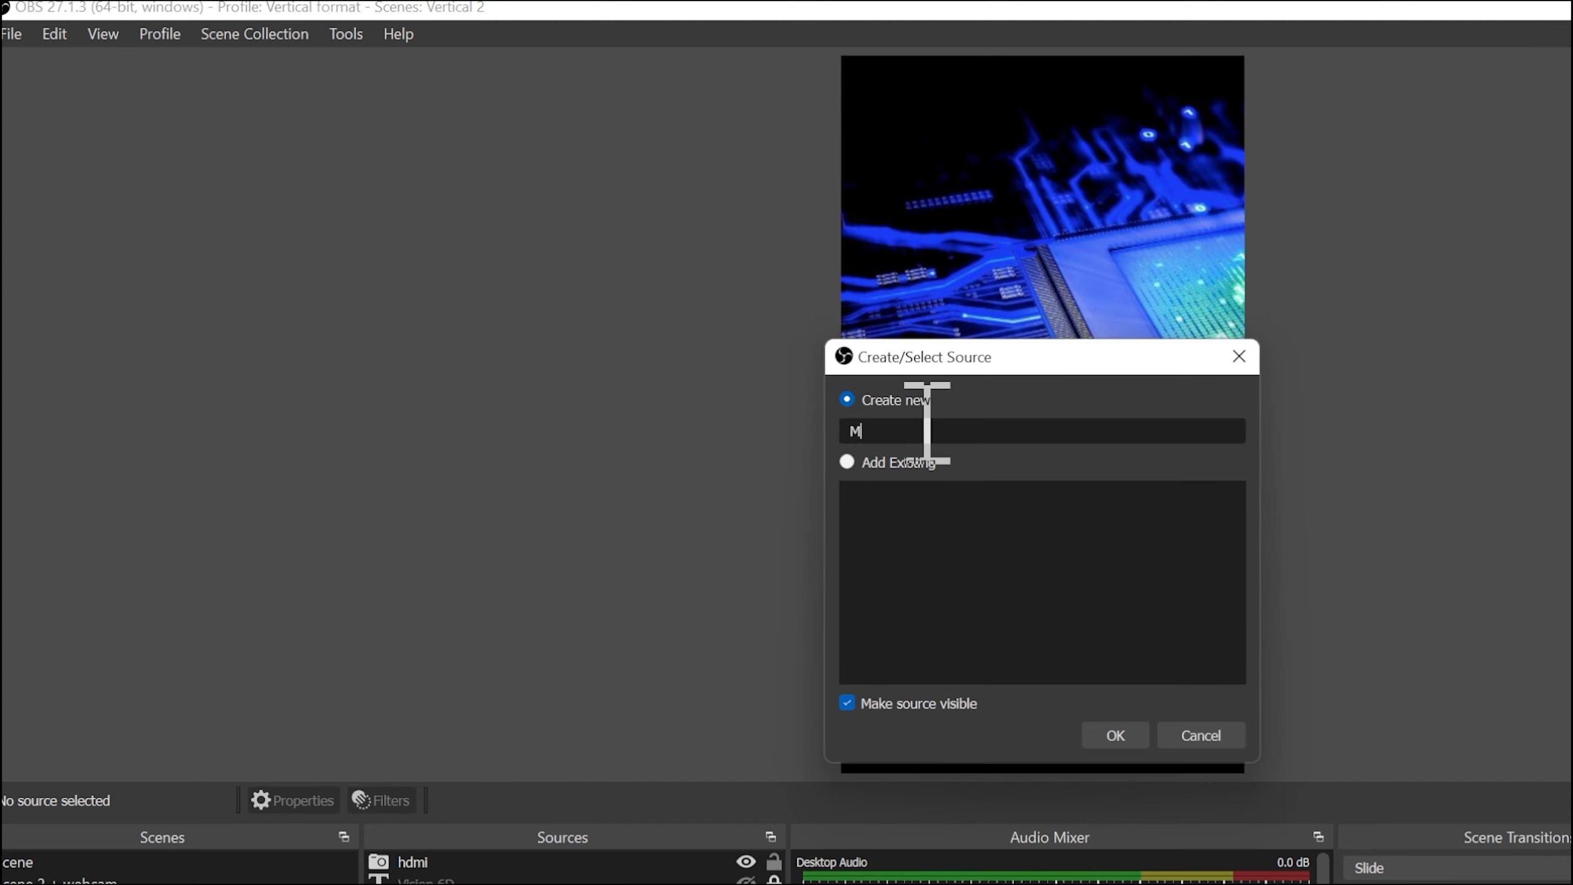
text(ilkyway)
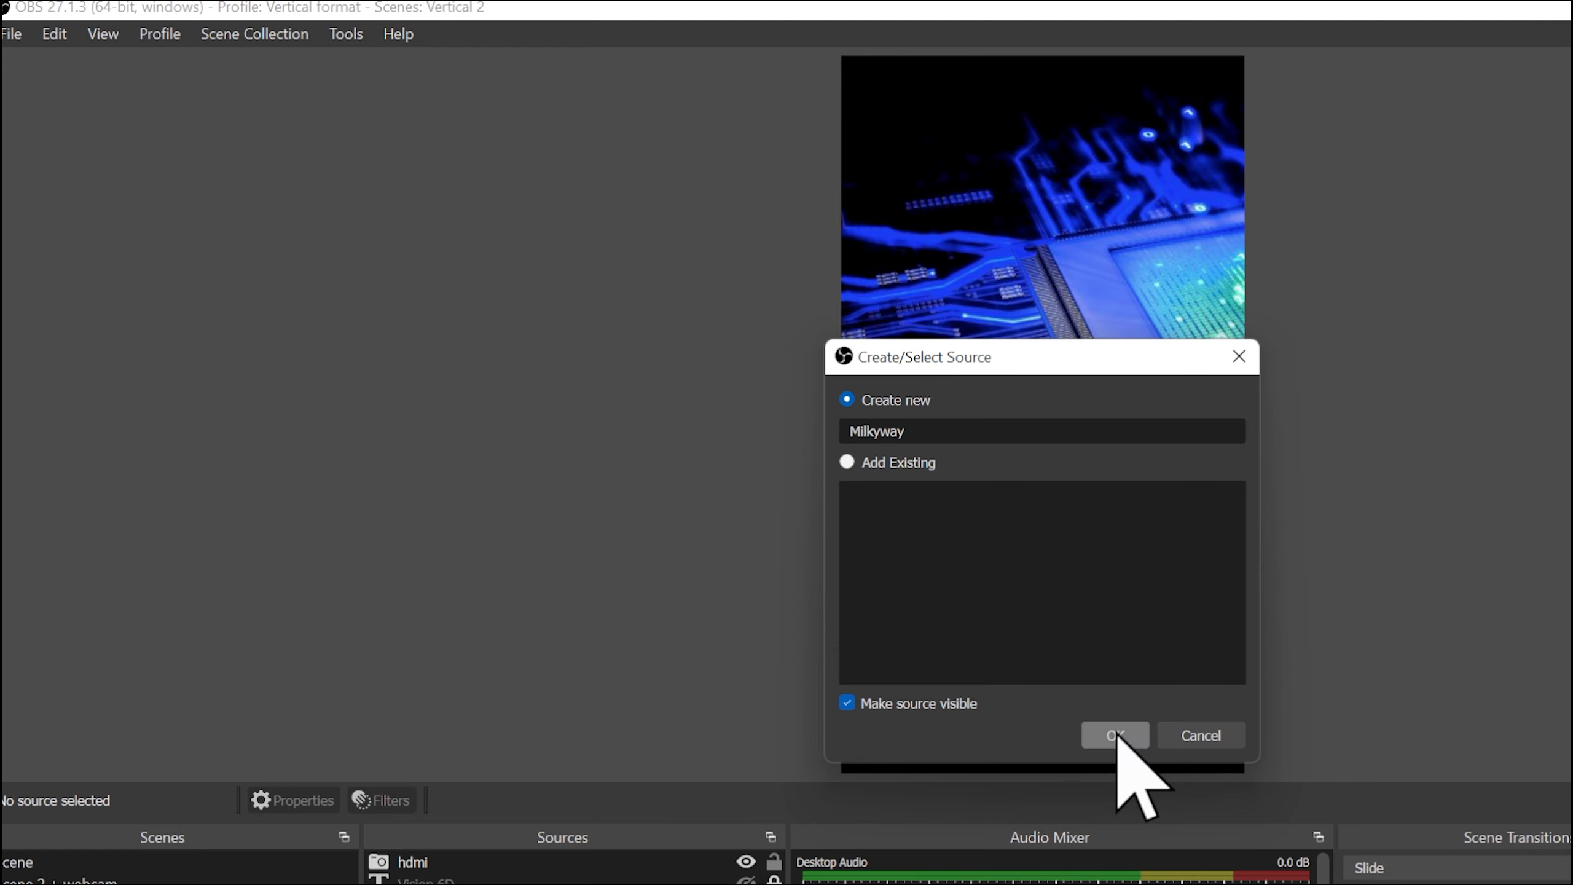
click(1115, 735)
Load the milkyway video from the astronomy folder as the Milkyway source's local file.
click(1362, 691)
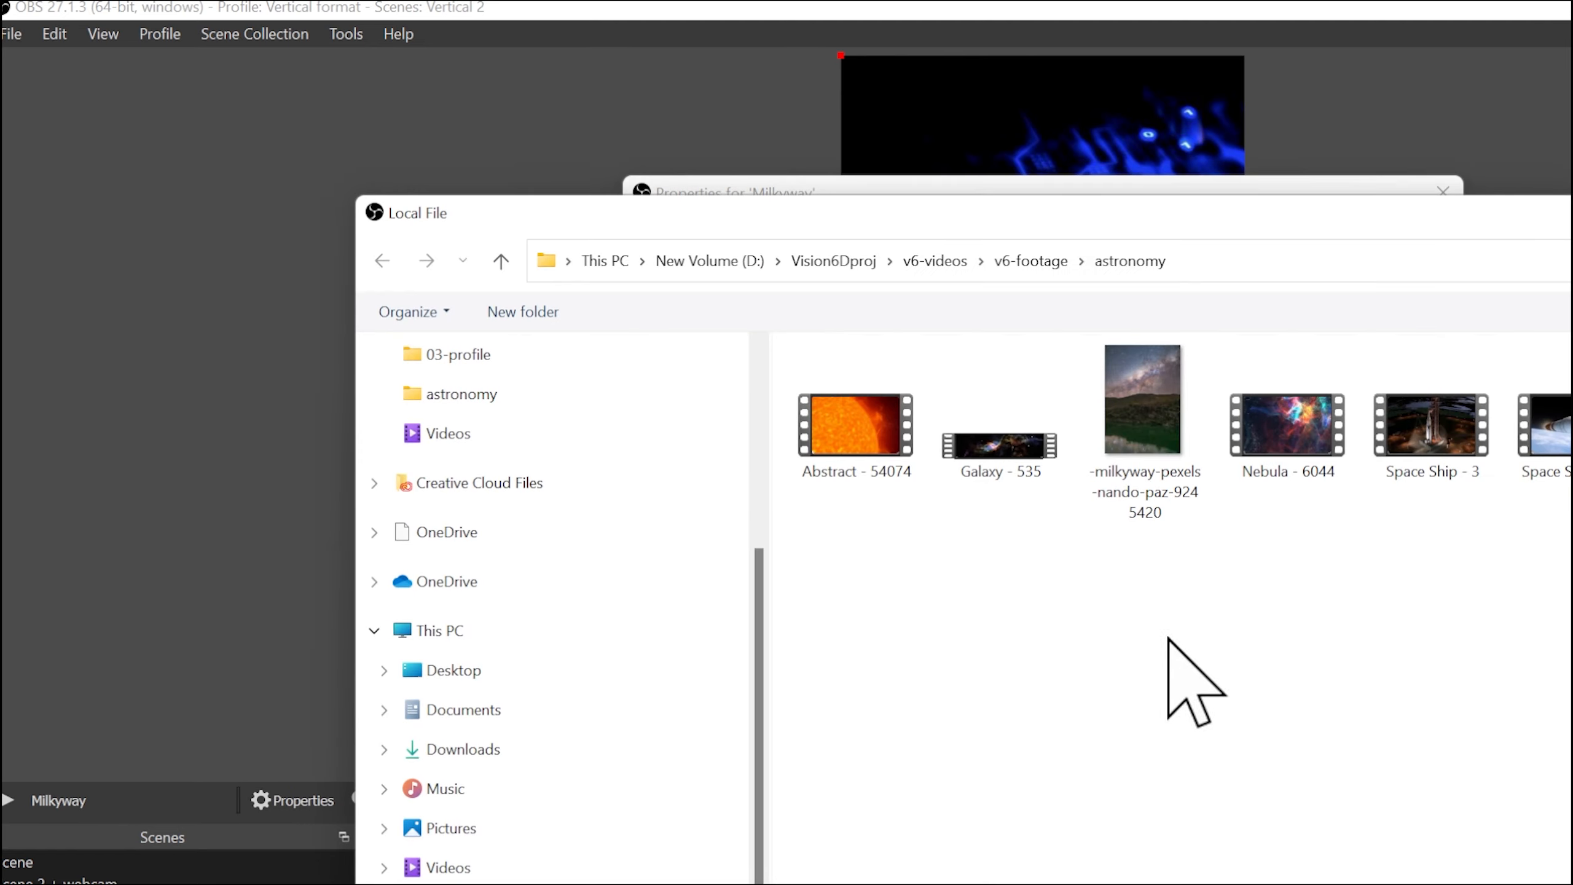
click(1168, 434)
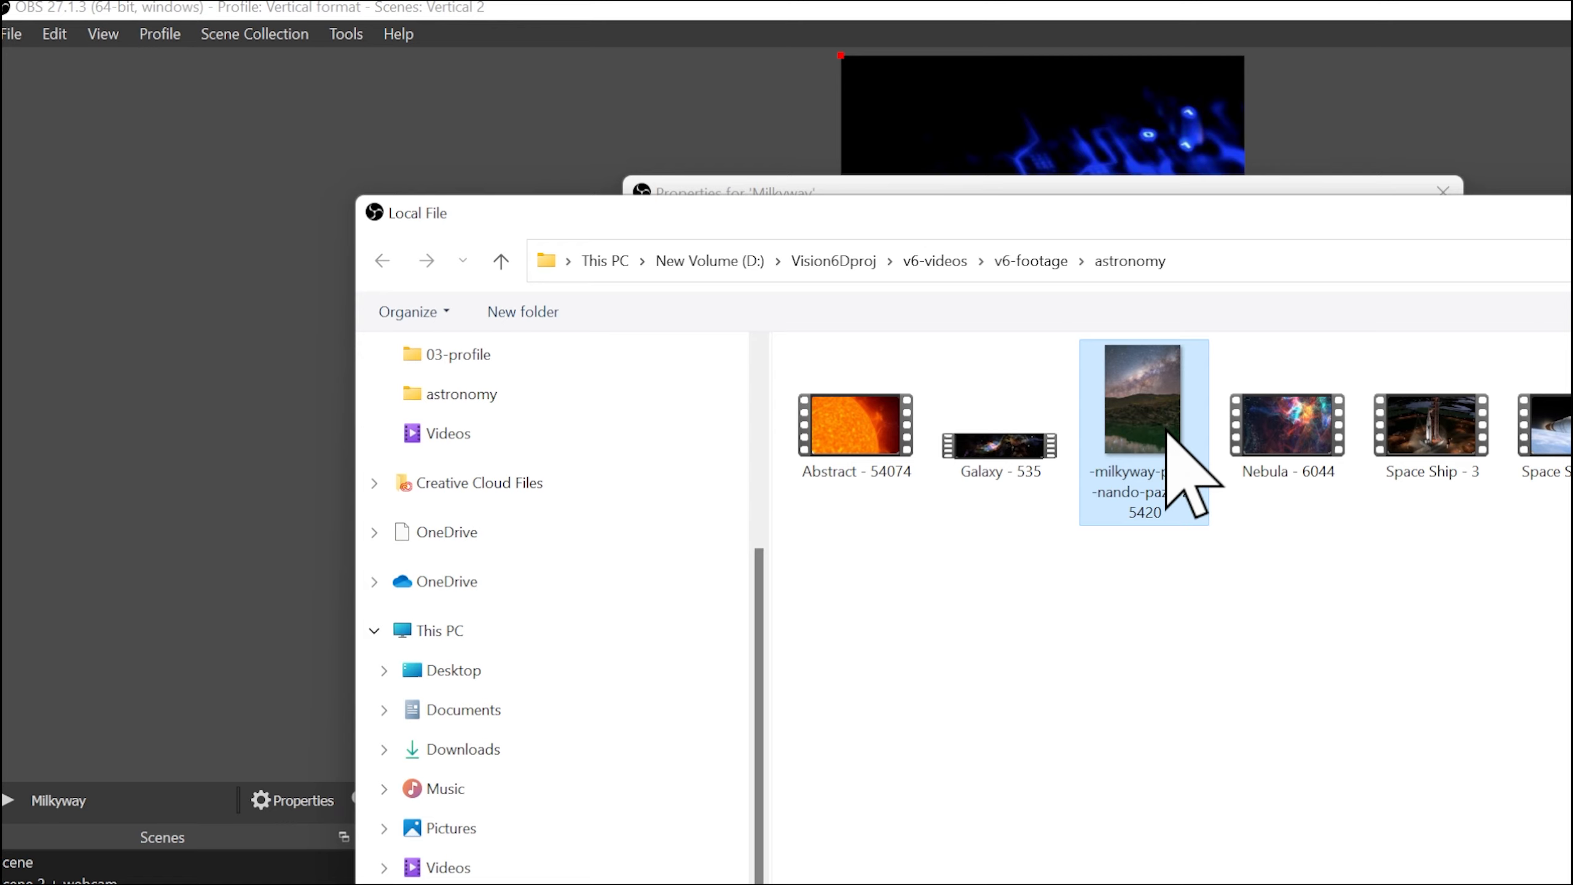
double_click(1168, 434)
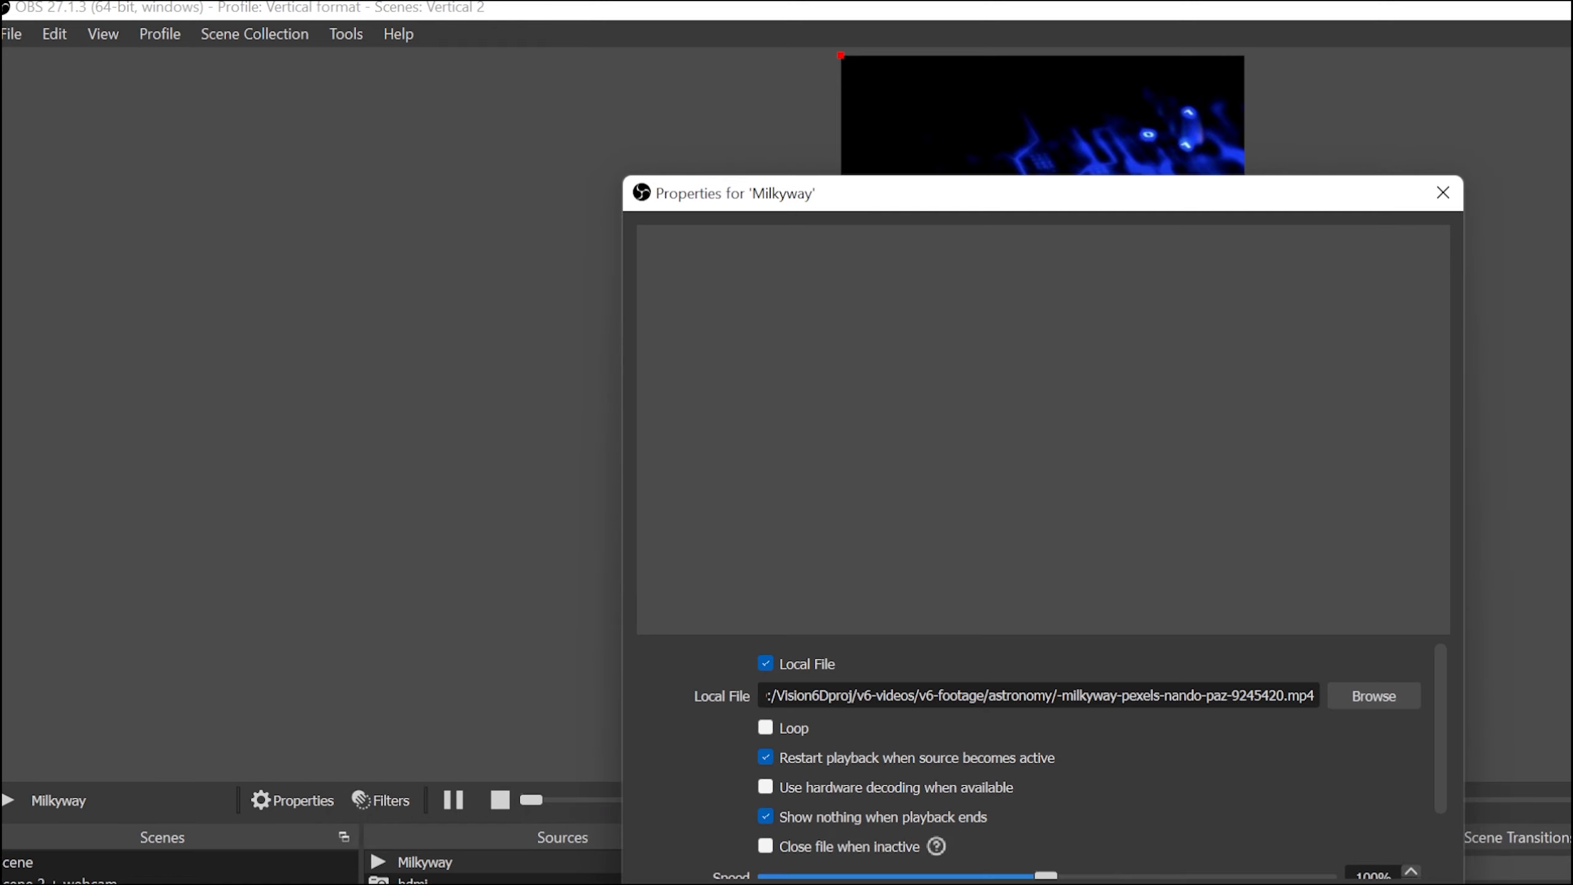
click(1305, 882)
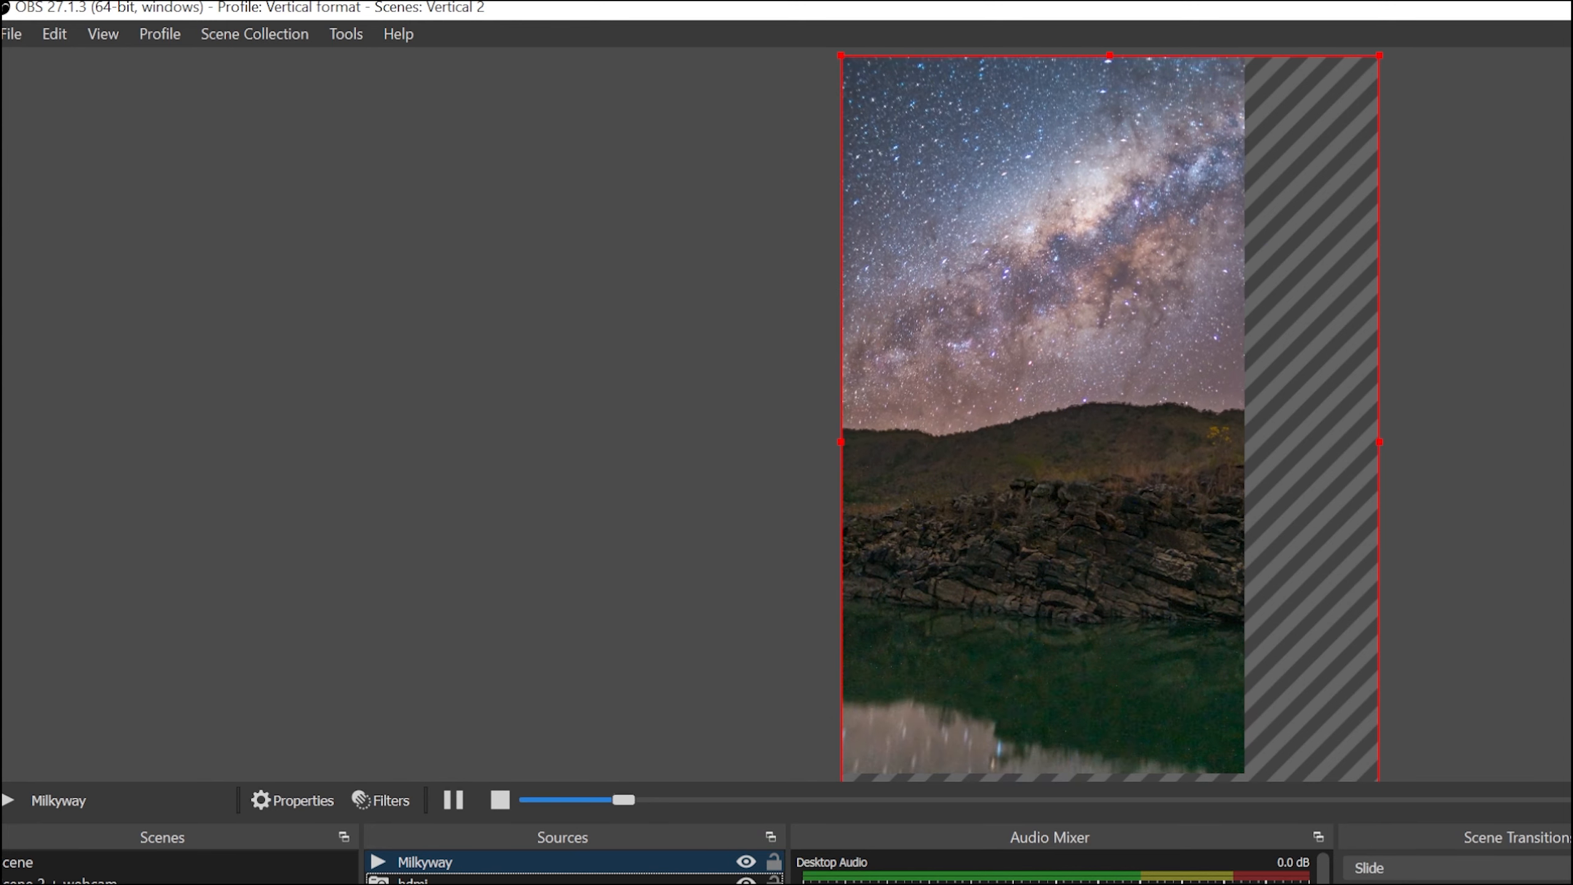
Fit the Milkyway video to the screen in the vertical canvas.
right_click(1118, 527)
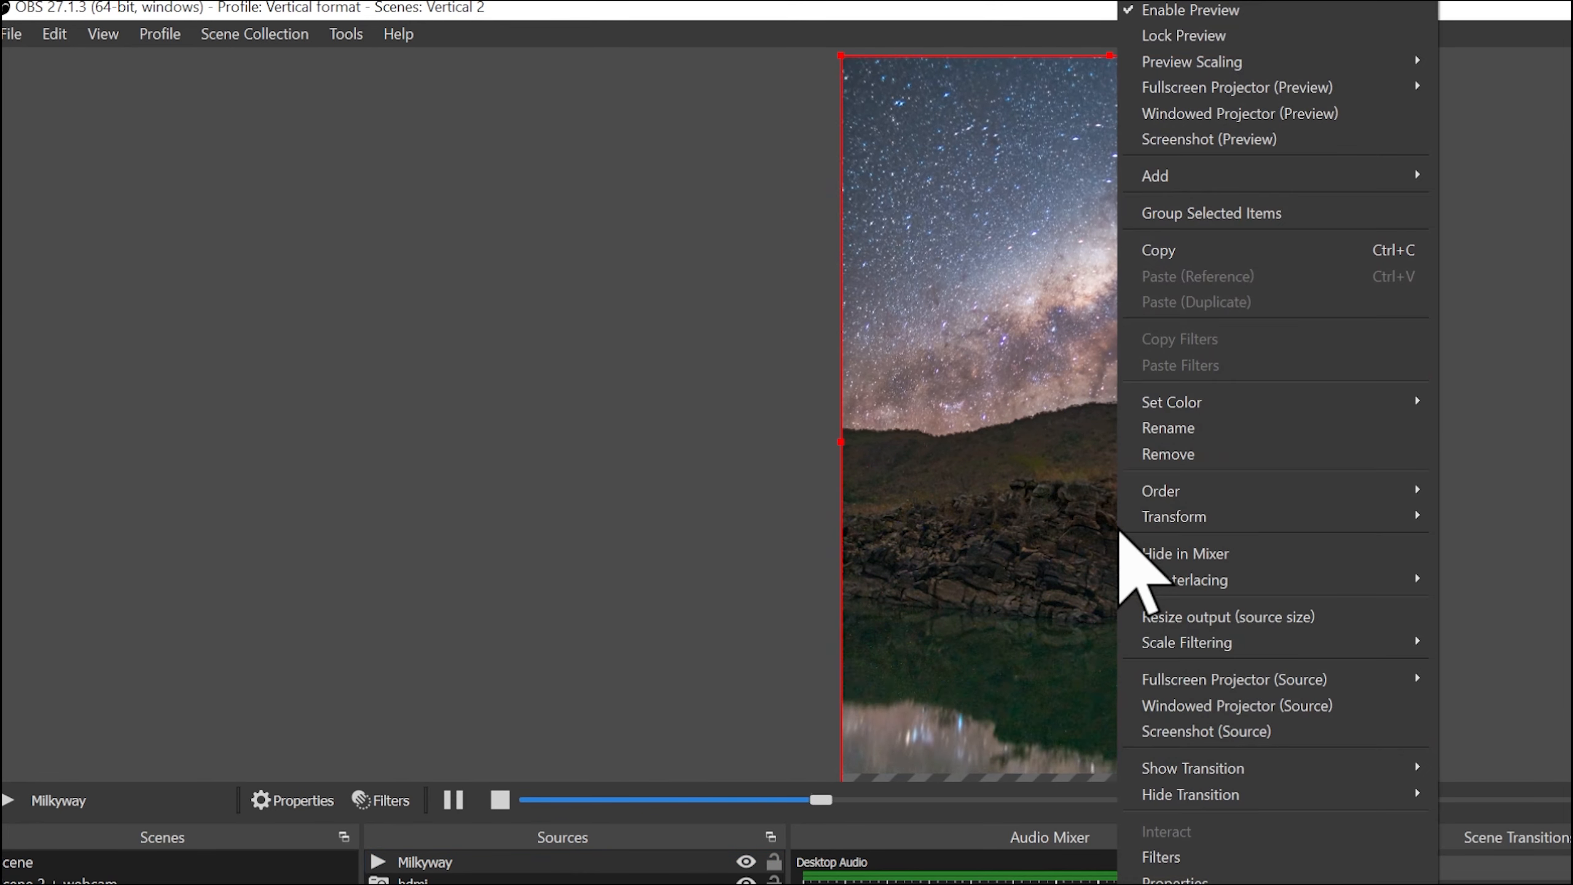
mouse_move(1362, 520)
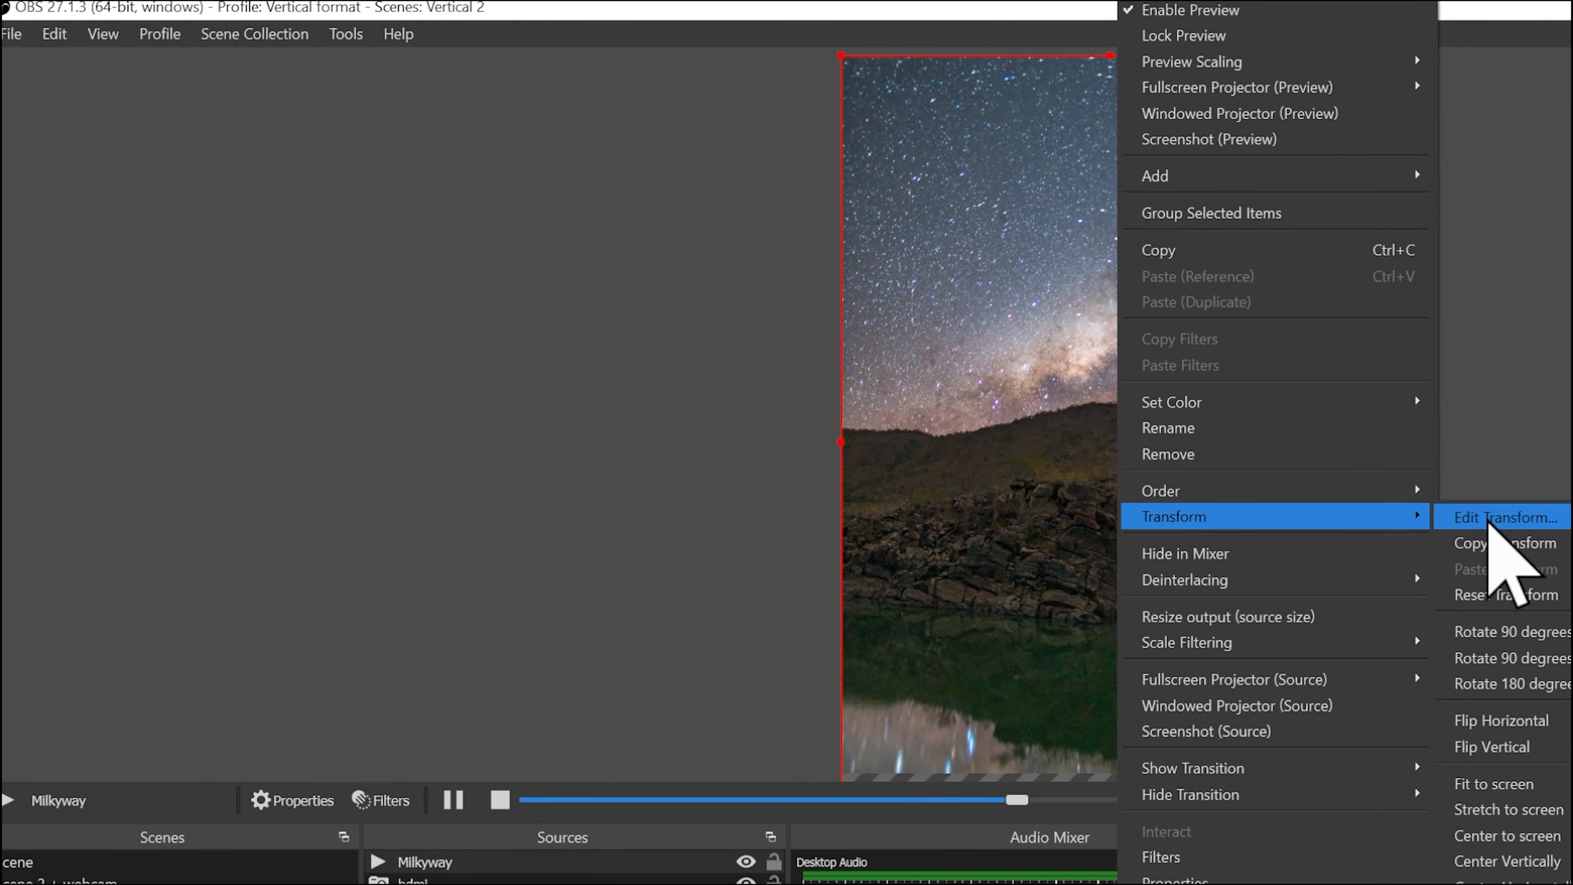
click(1530, 782)
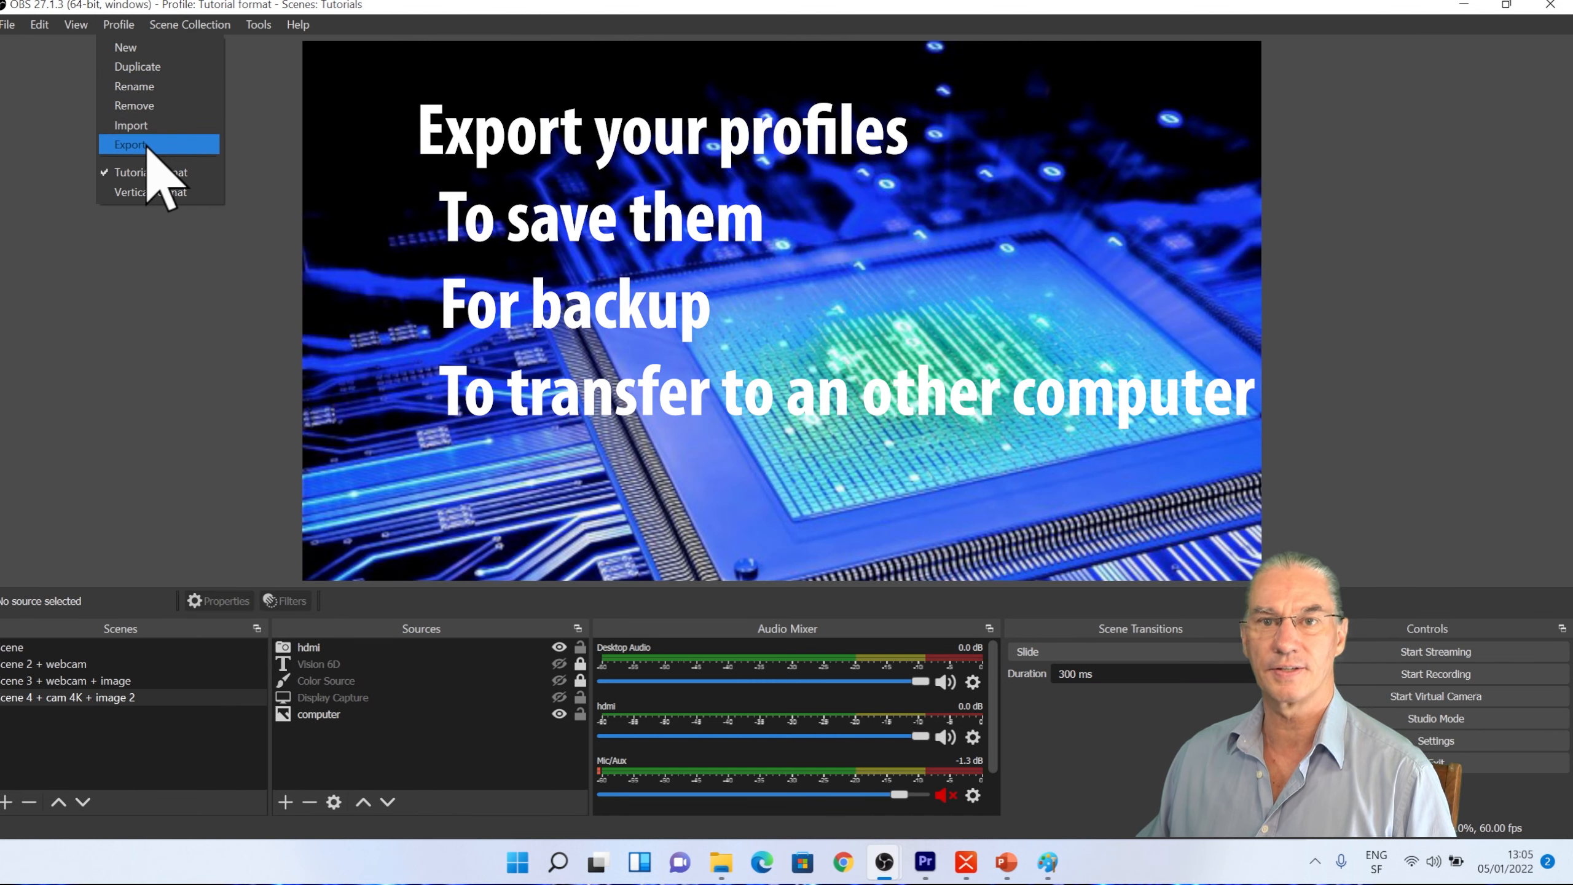
Start exporting the Tutorial format profile, and create and open a folder named obs in the home folder.
click(147, 145)
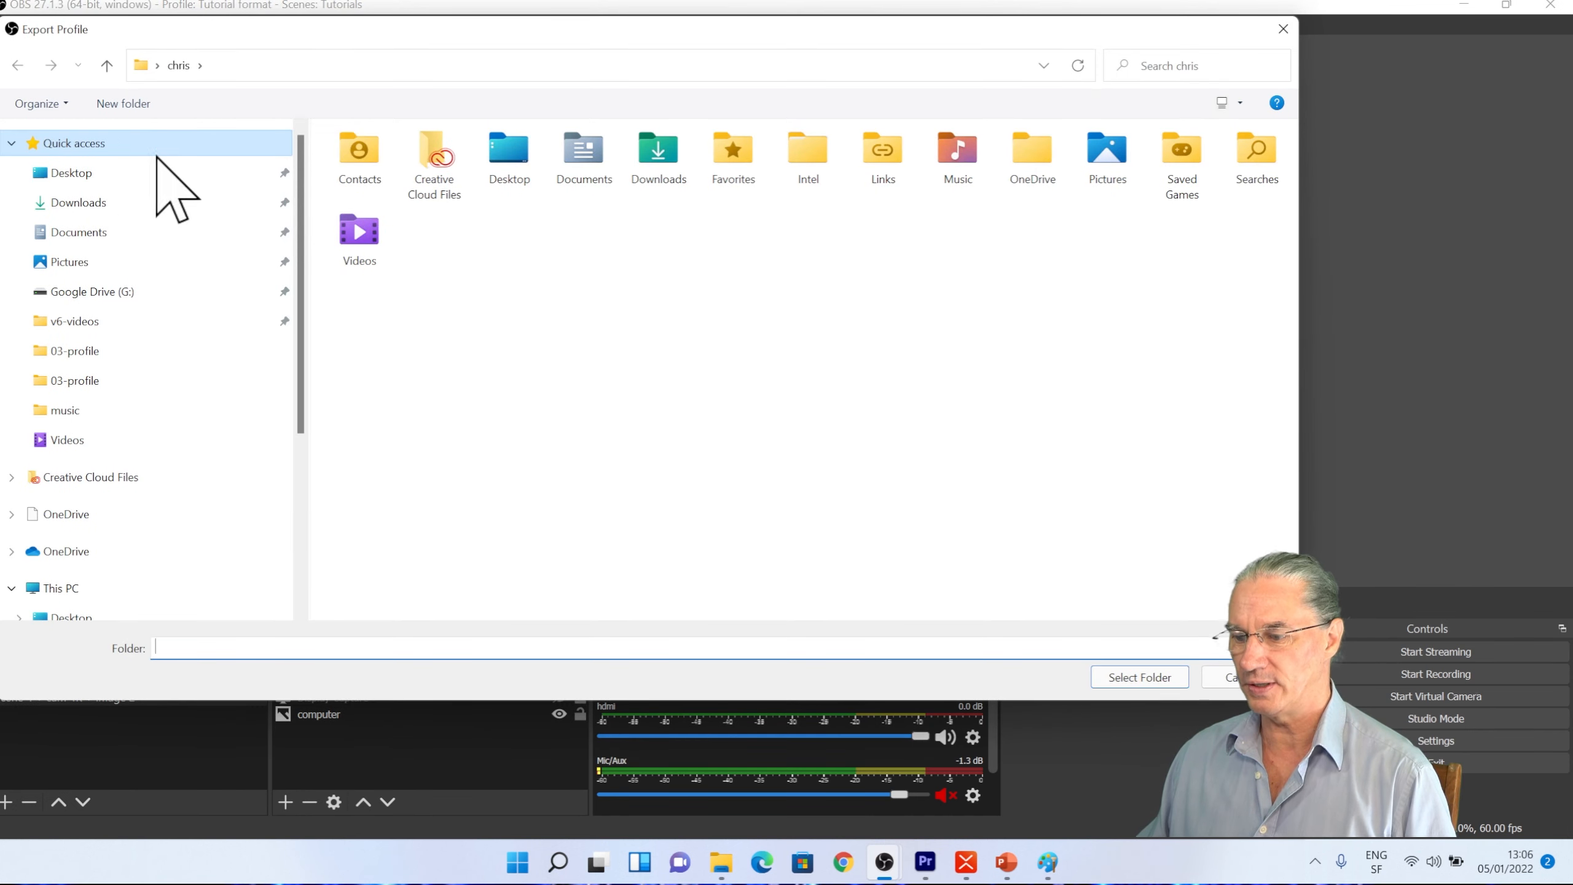
right_click(522, 283)
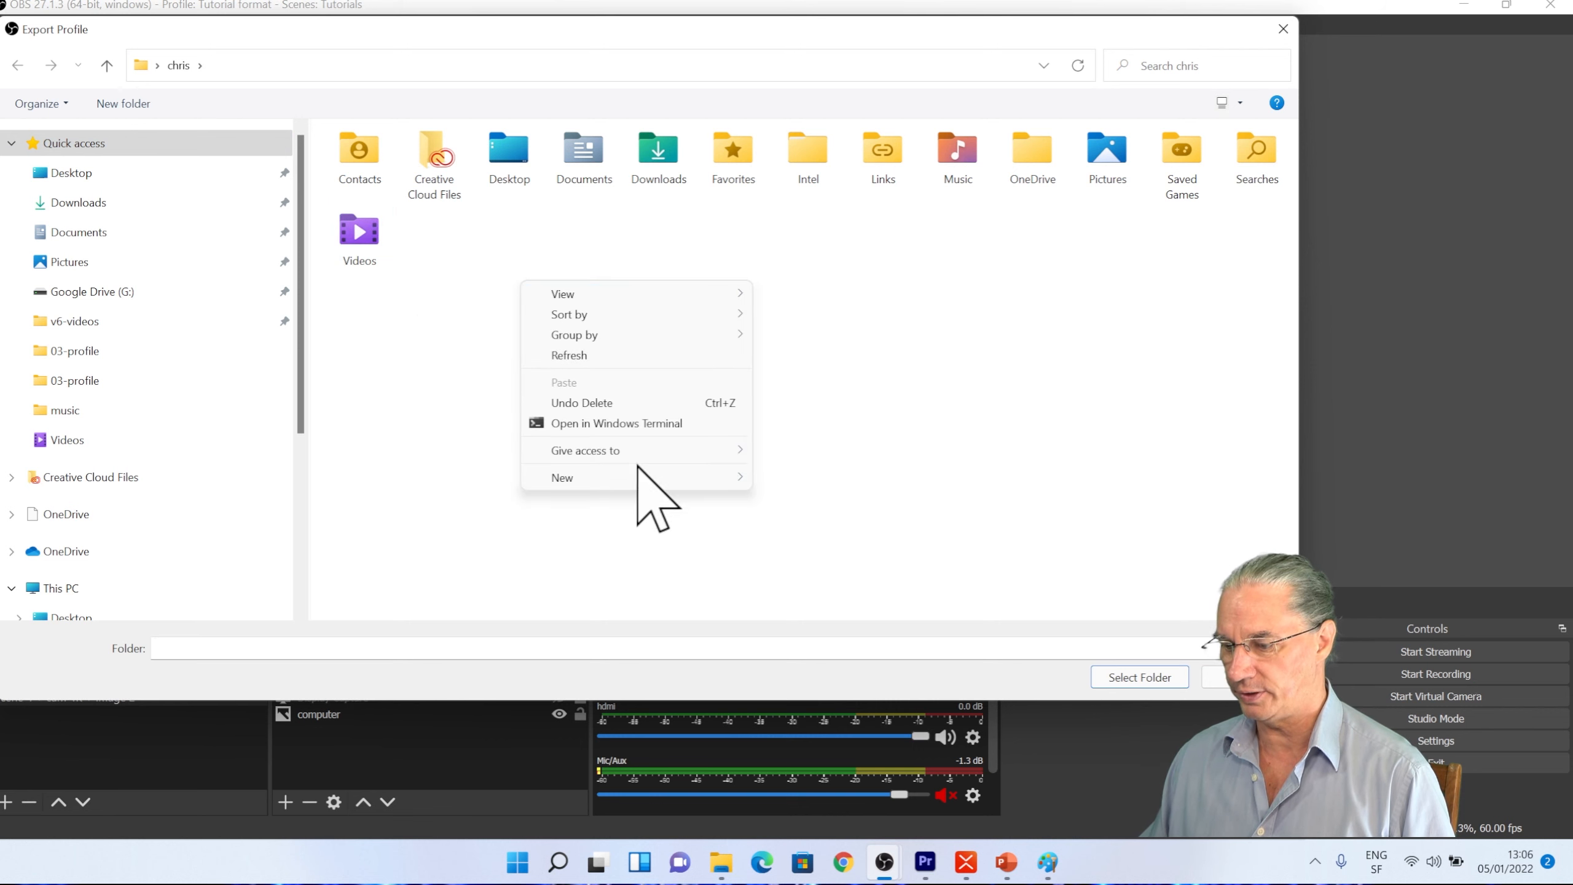
mouse_move(712, 478)
click(792, 479)
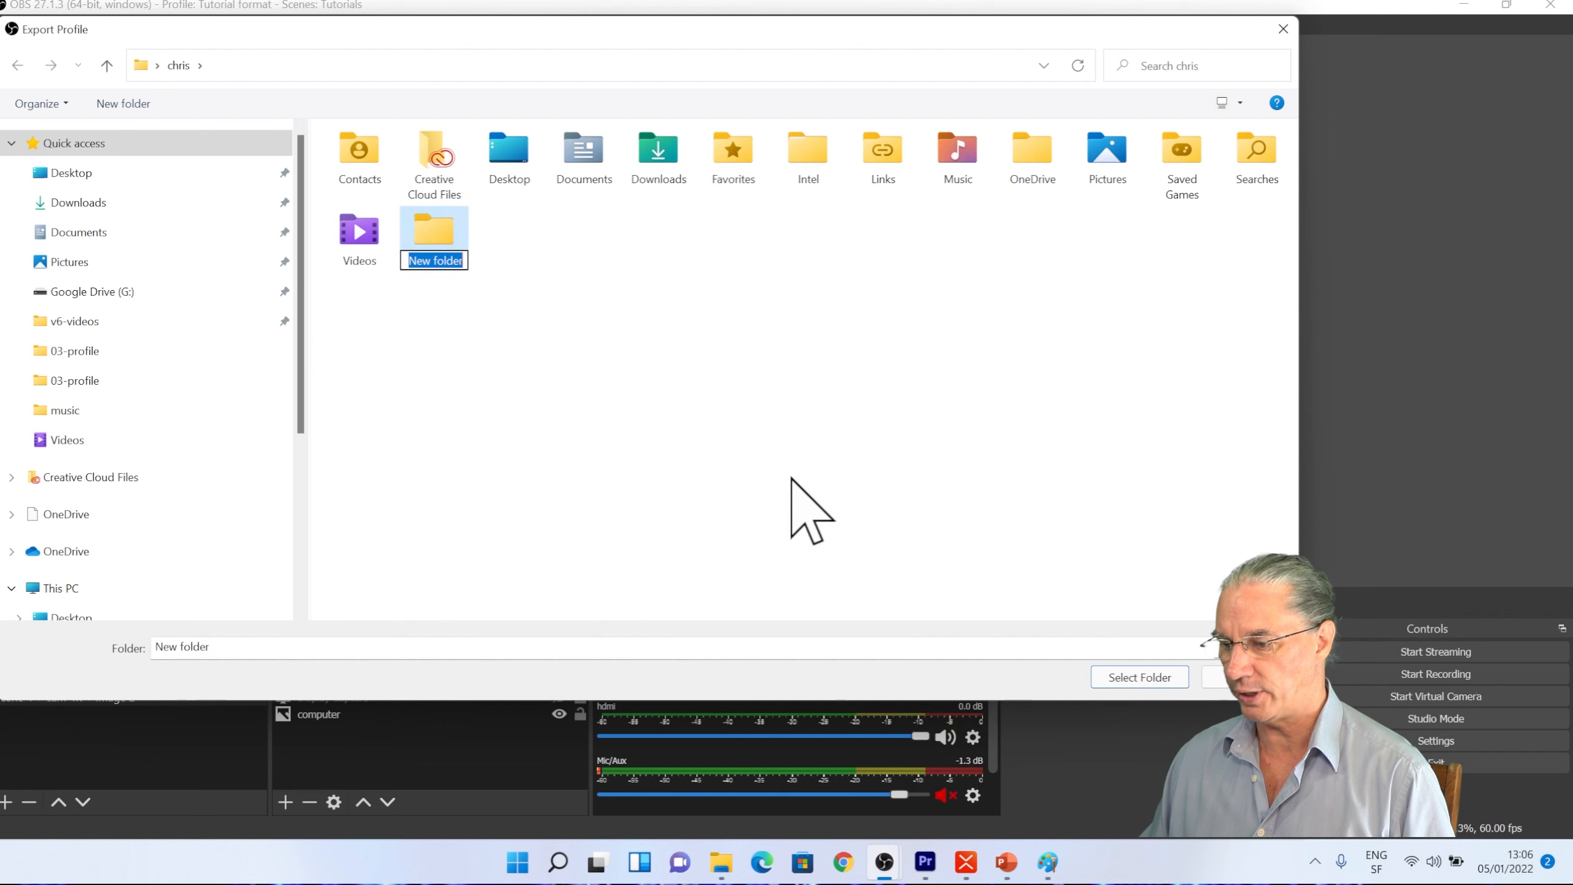
key(BackSpace)
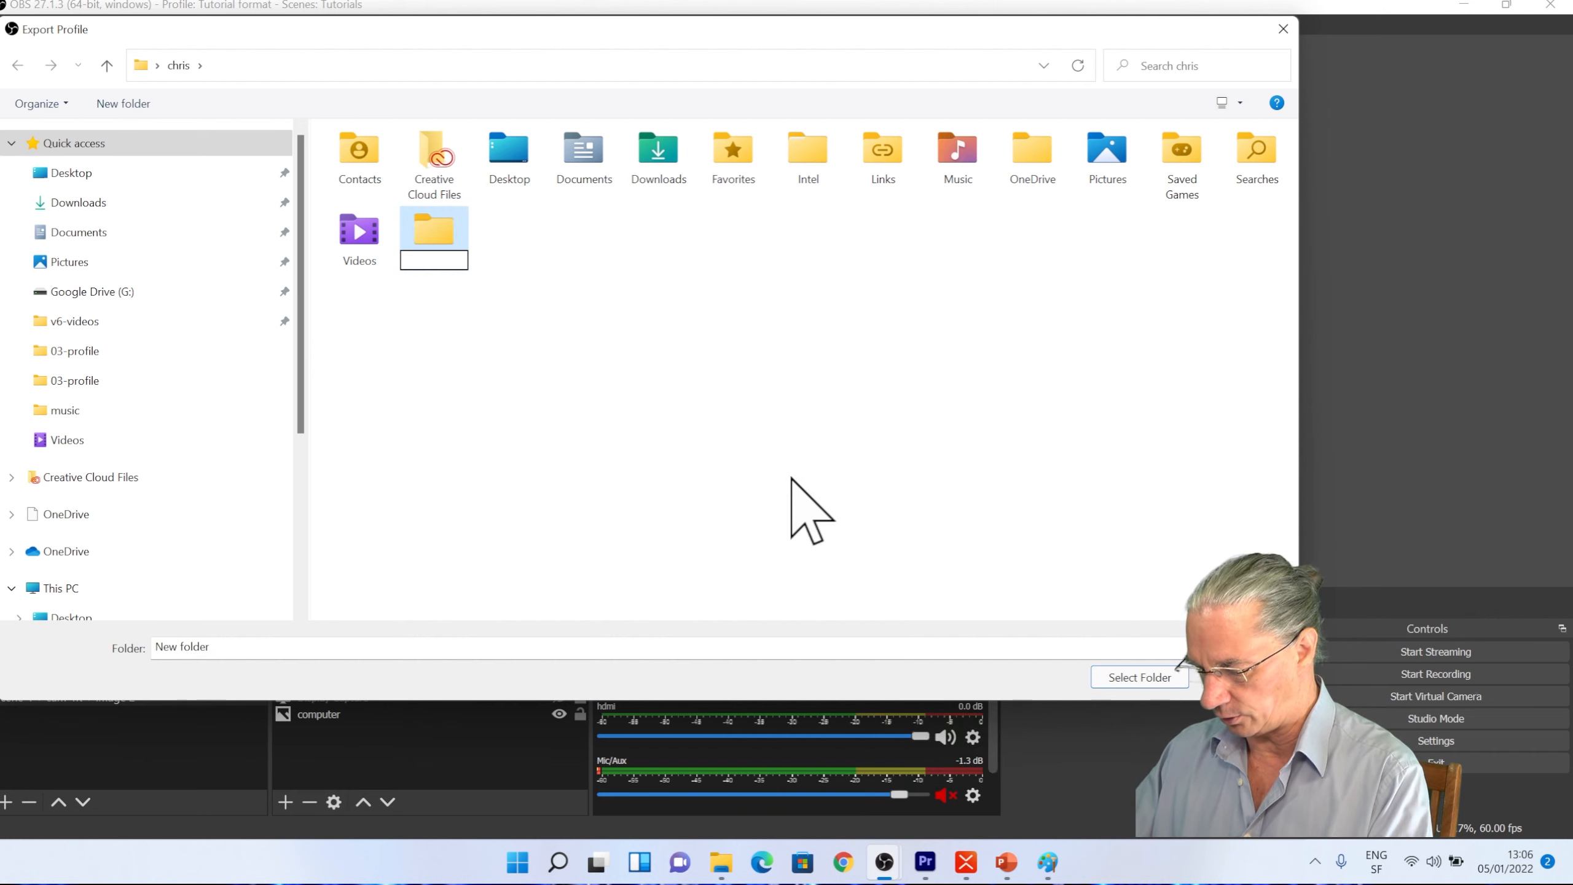
text(obs)
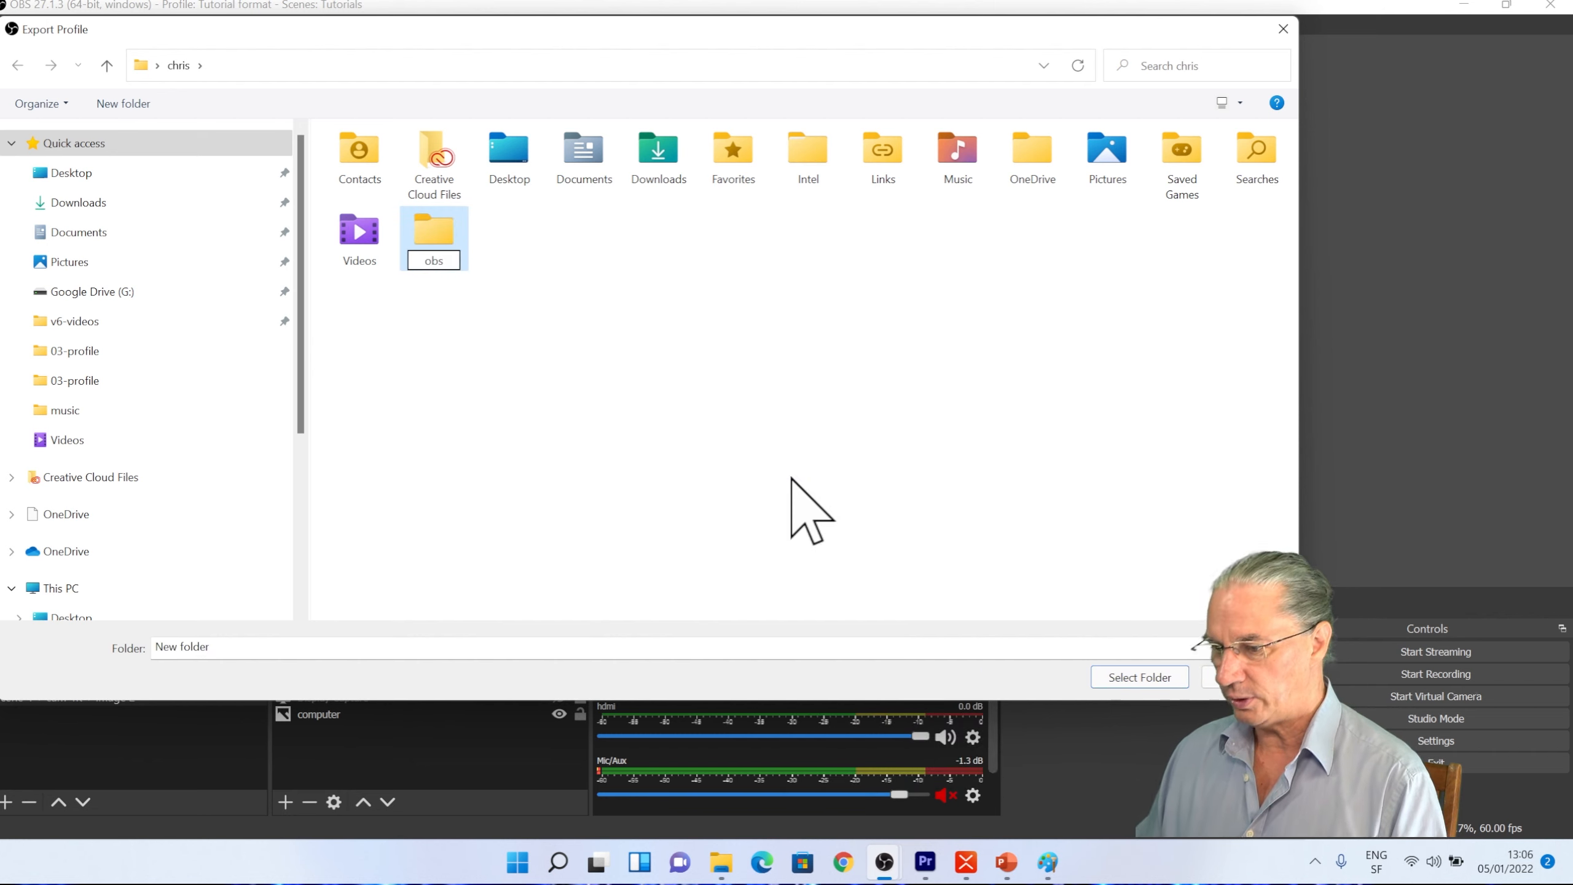
key(Return)
double_click(436, 244)
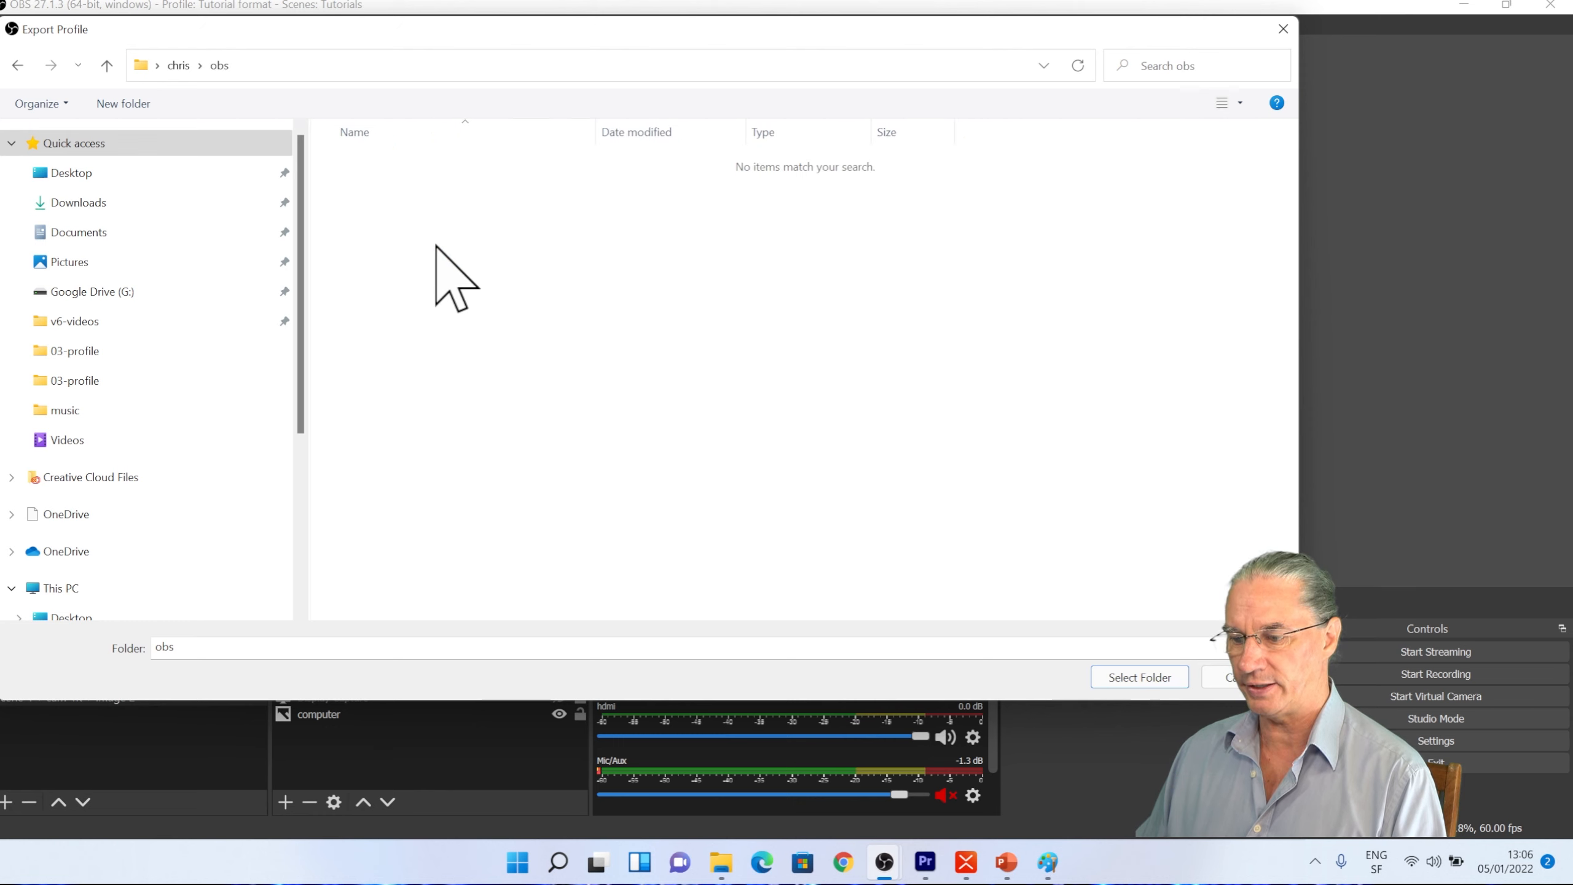
Create a folder named profiles inside the obs folder and export the profile into it.
right_click(436, 244)
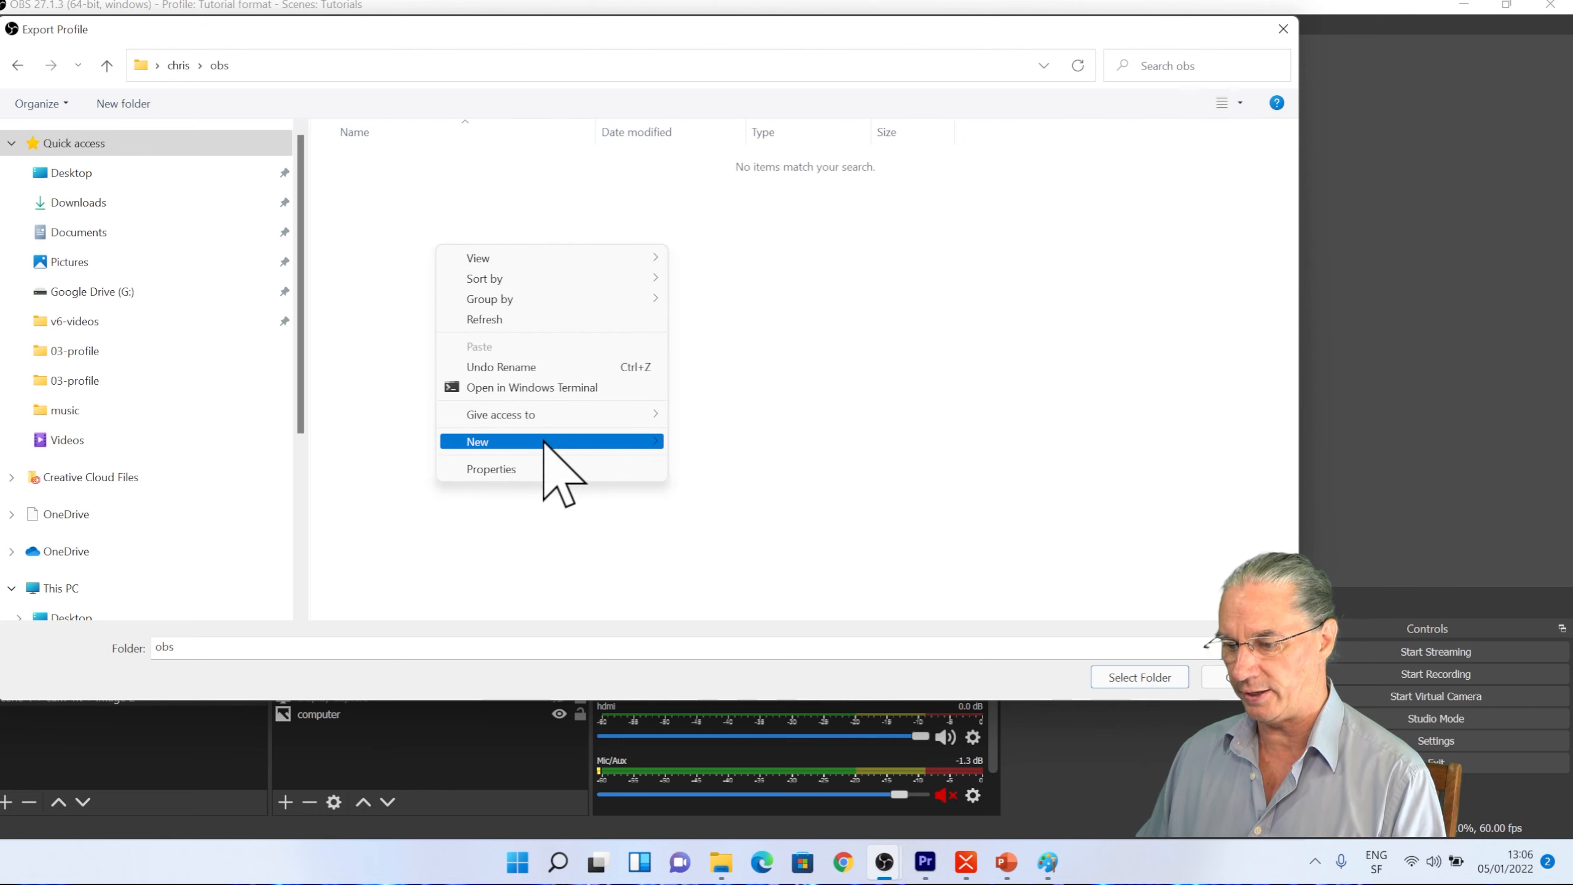
mouse_move(636, 442)
click(706, 443)
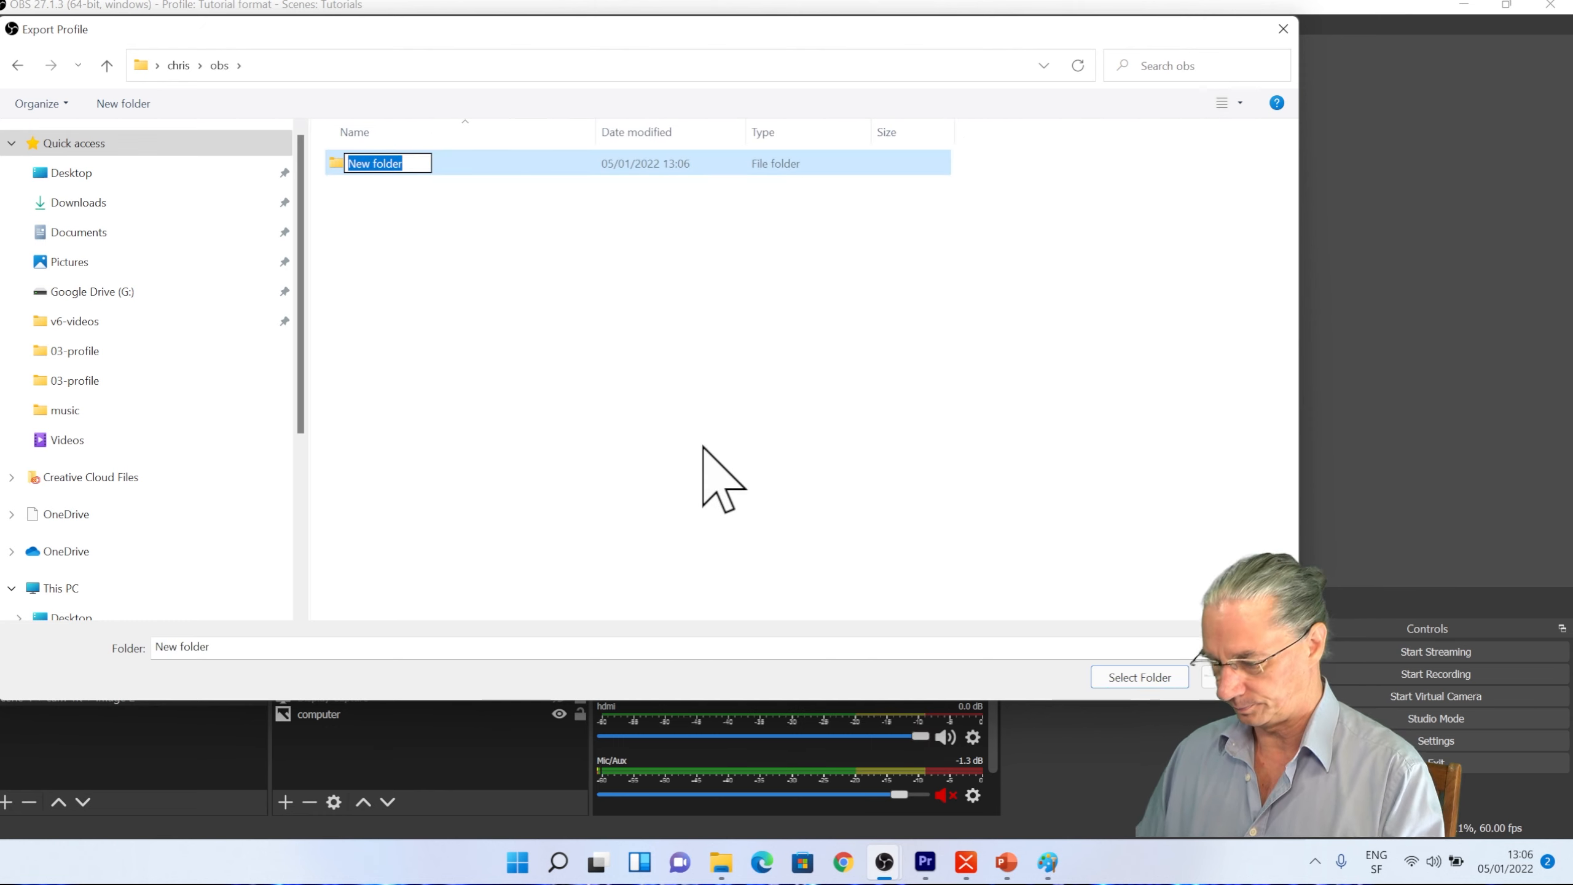
key(BackSpace)
text(profiles)
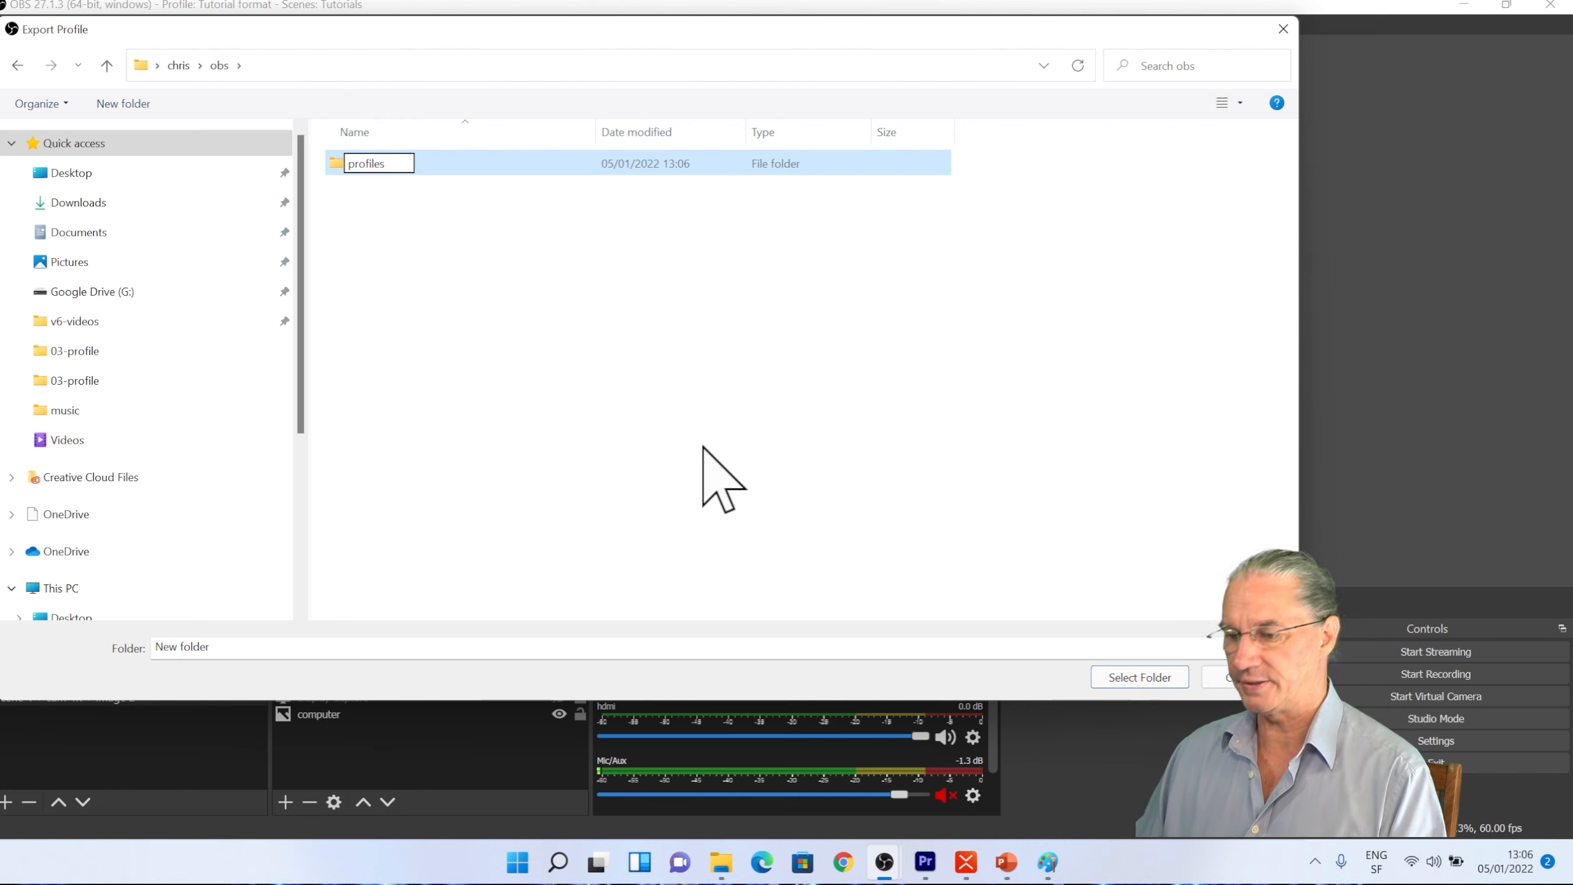
key(Return)
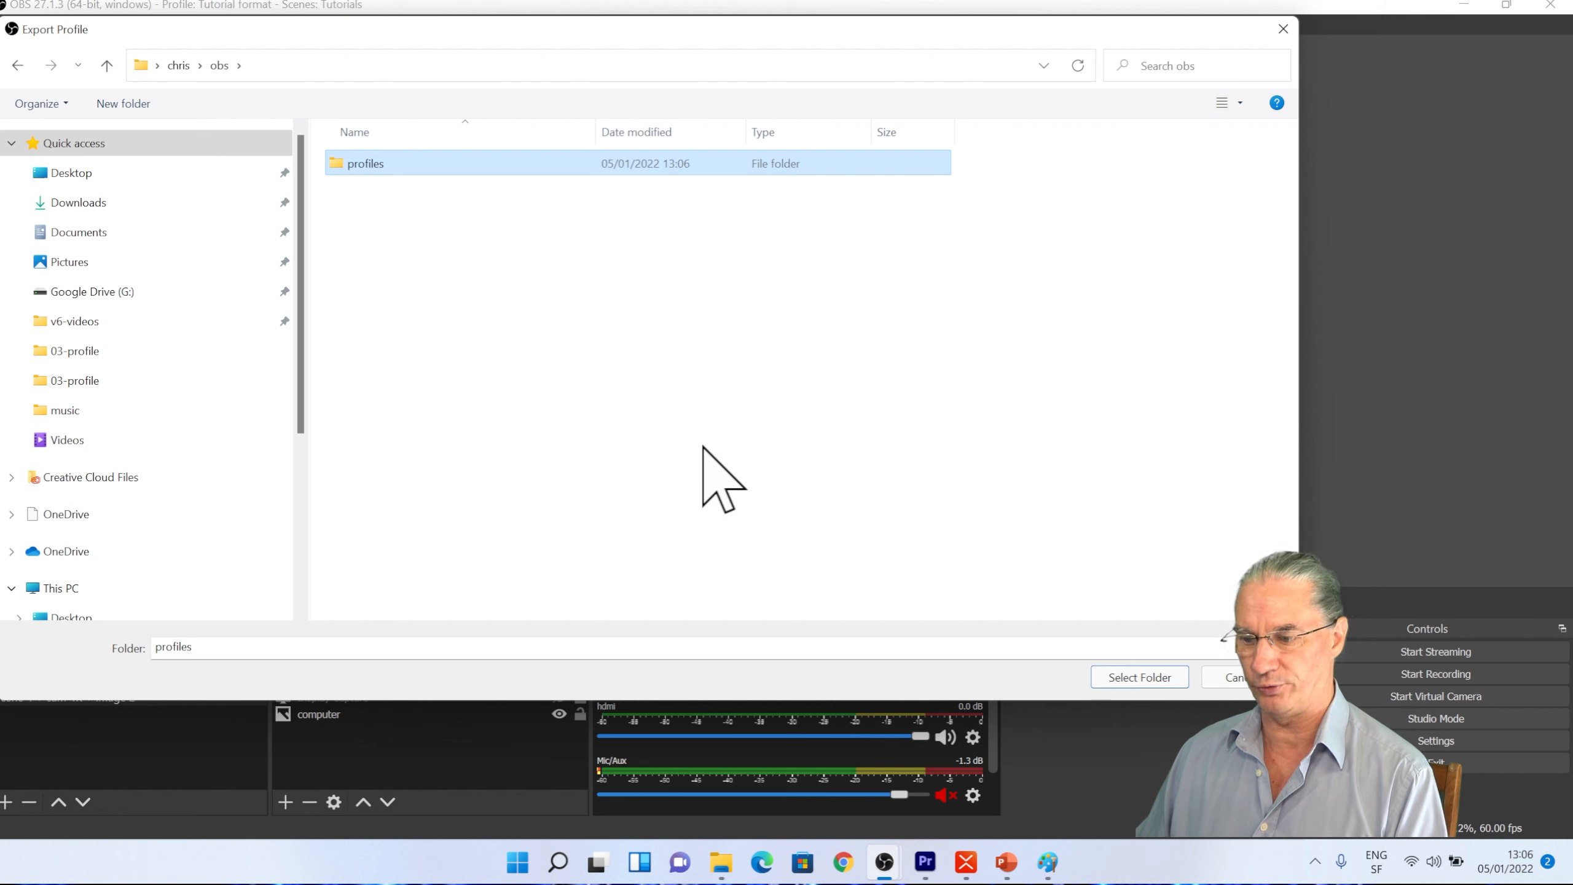
click(1139, 676)
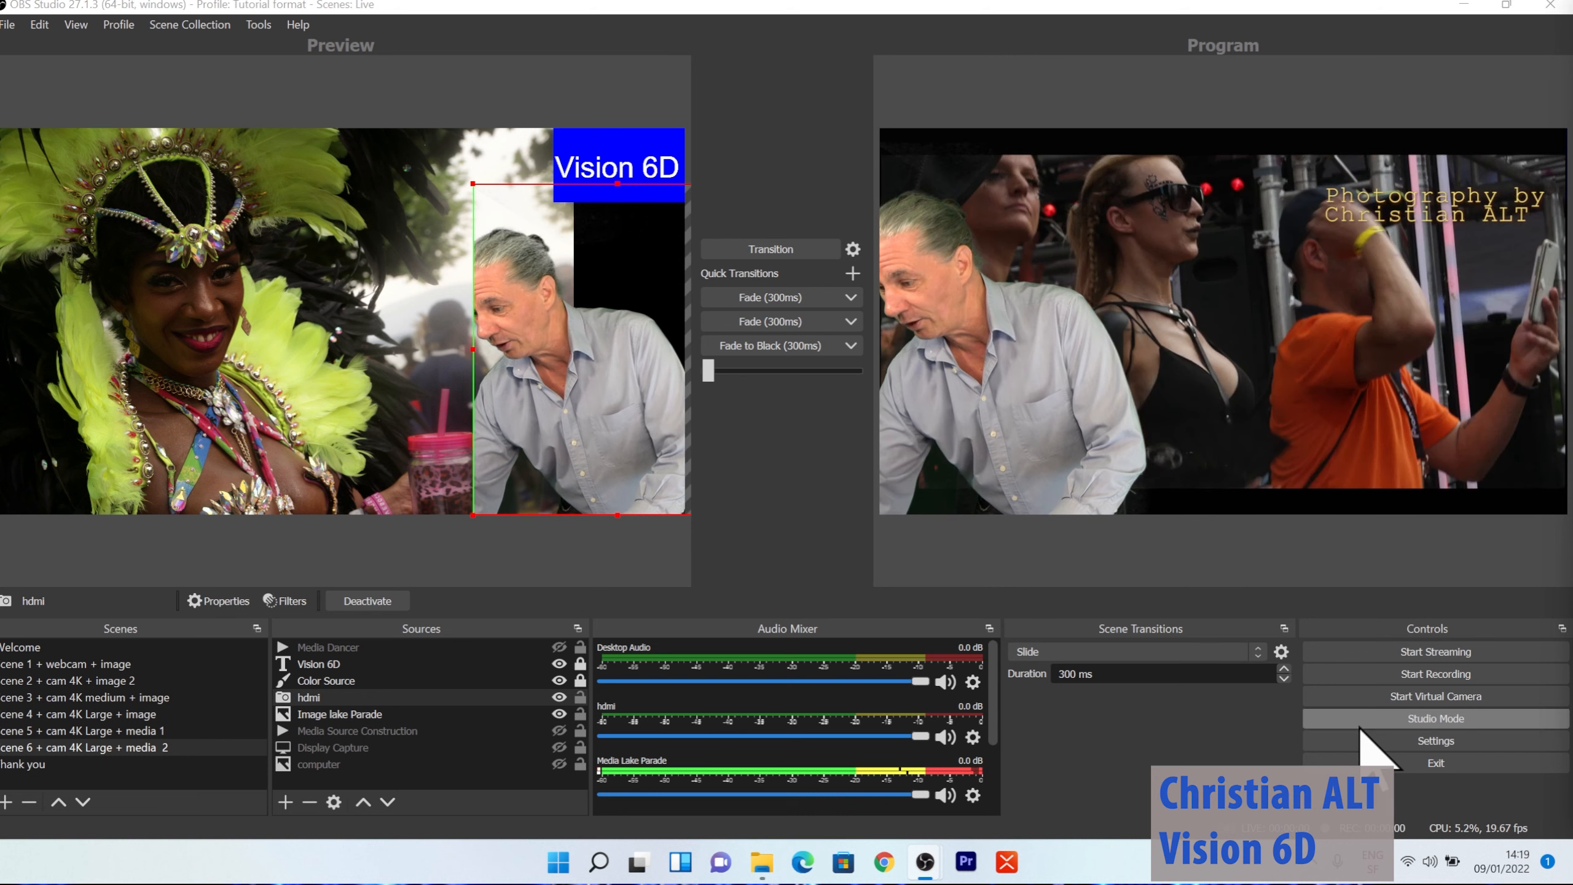
Transition the previewed scene 6 to program and toggle studio mode with scene 5 live.
click(799, 251)
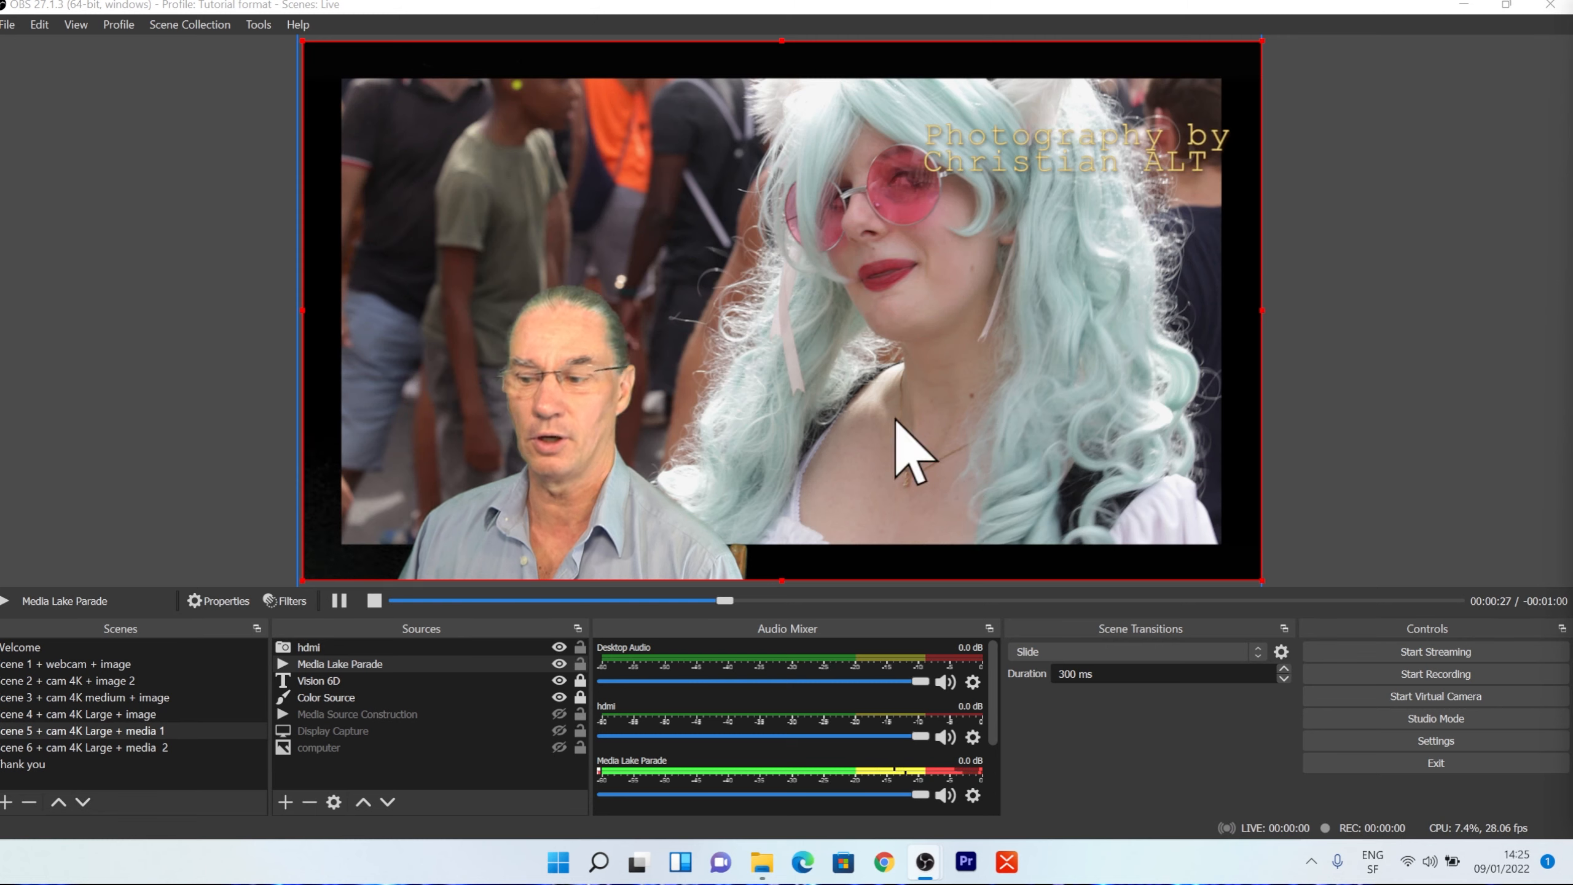
click(1404, 718)
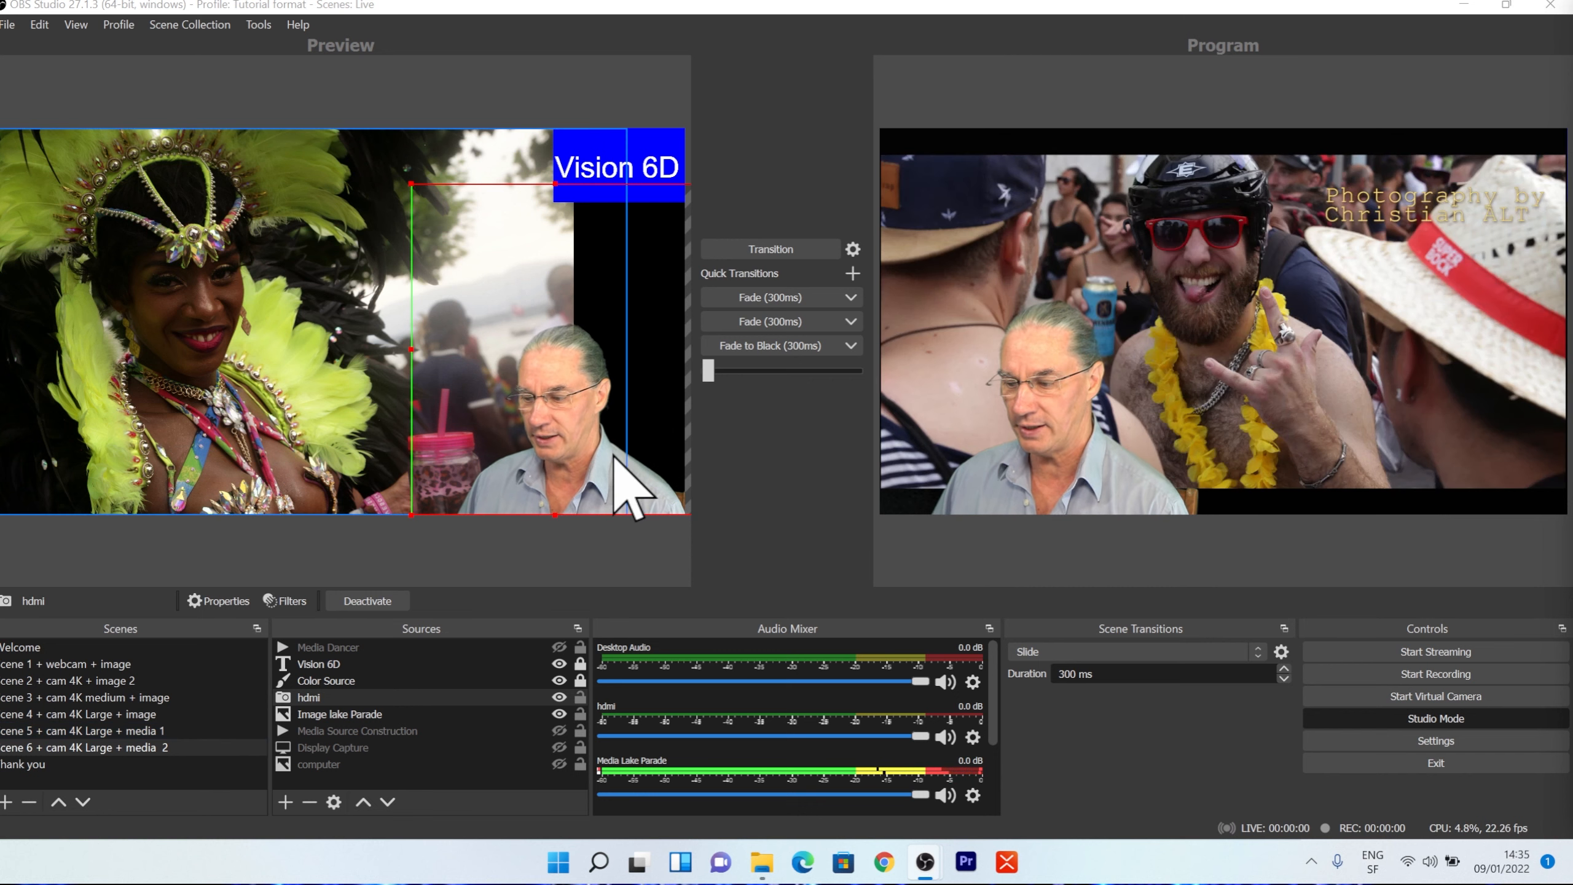
Move the hdmi camera to the left side of the scene 6 preview and back to the right, and transition the scene to program.
drag(619, 484, 186, 453)
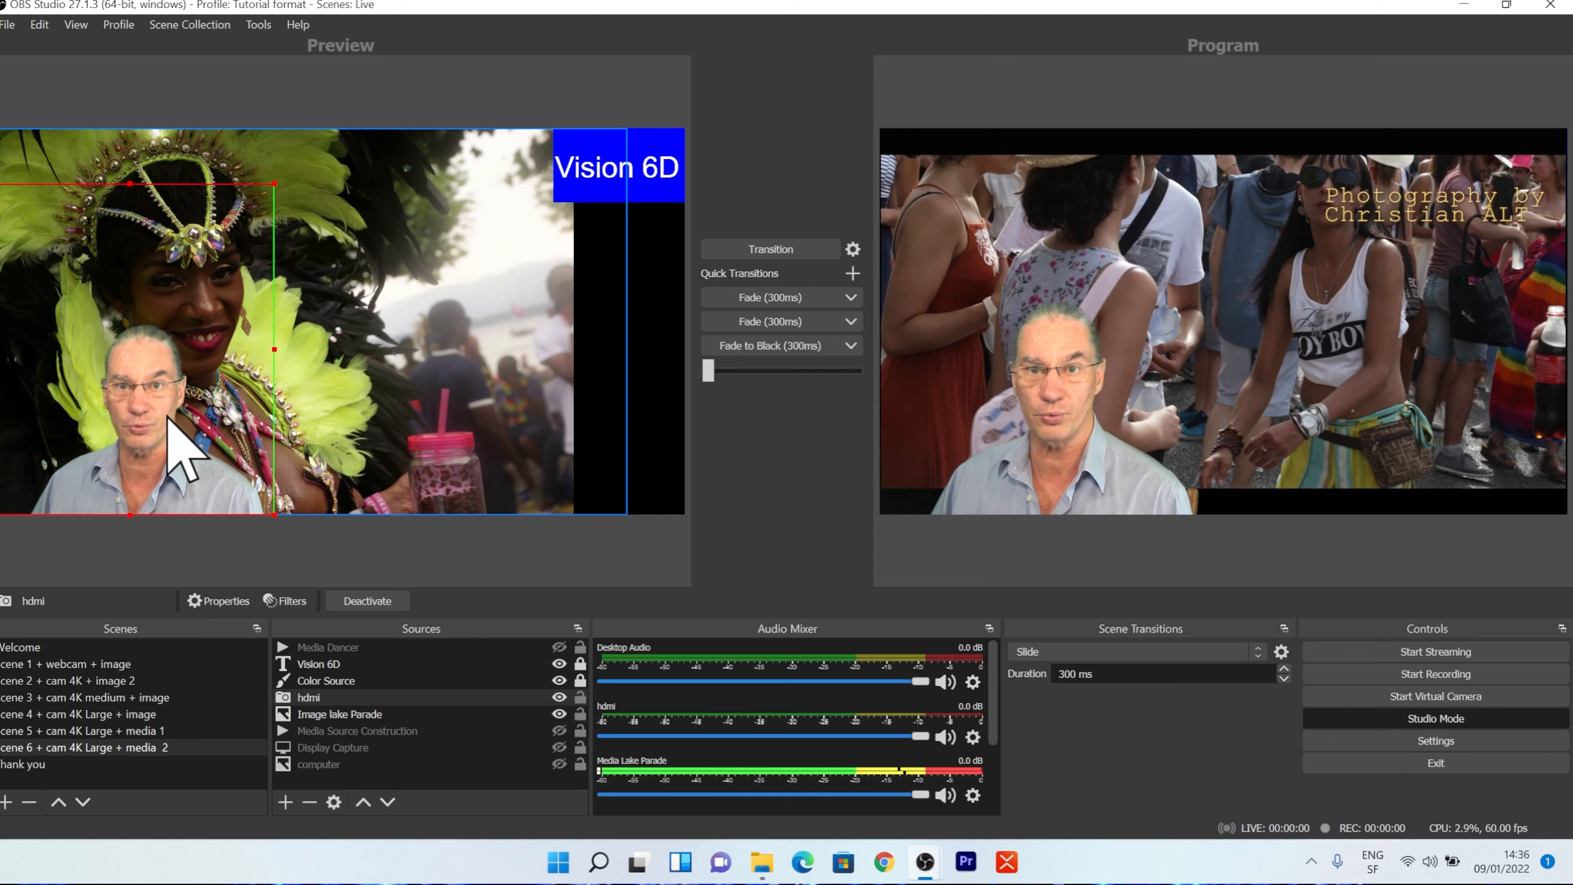
drag(170, 416, 595, 415)
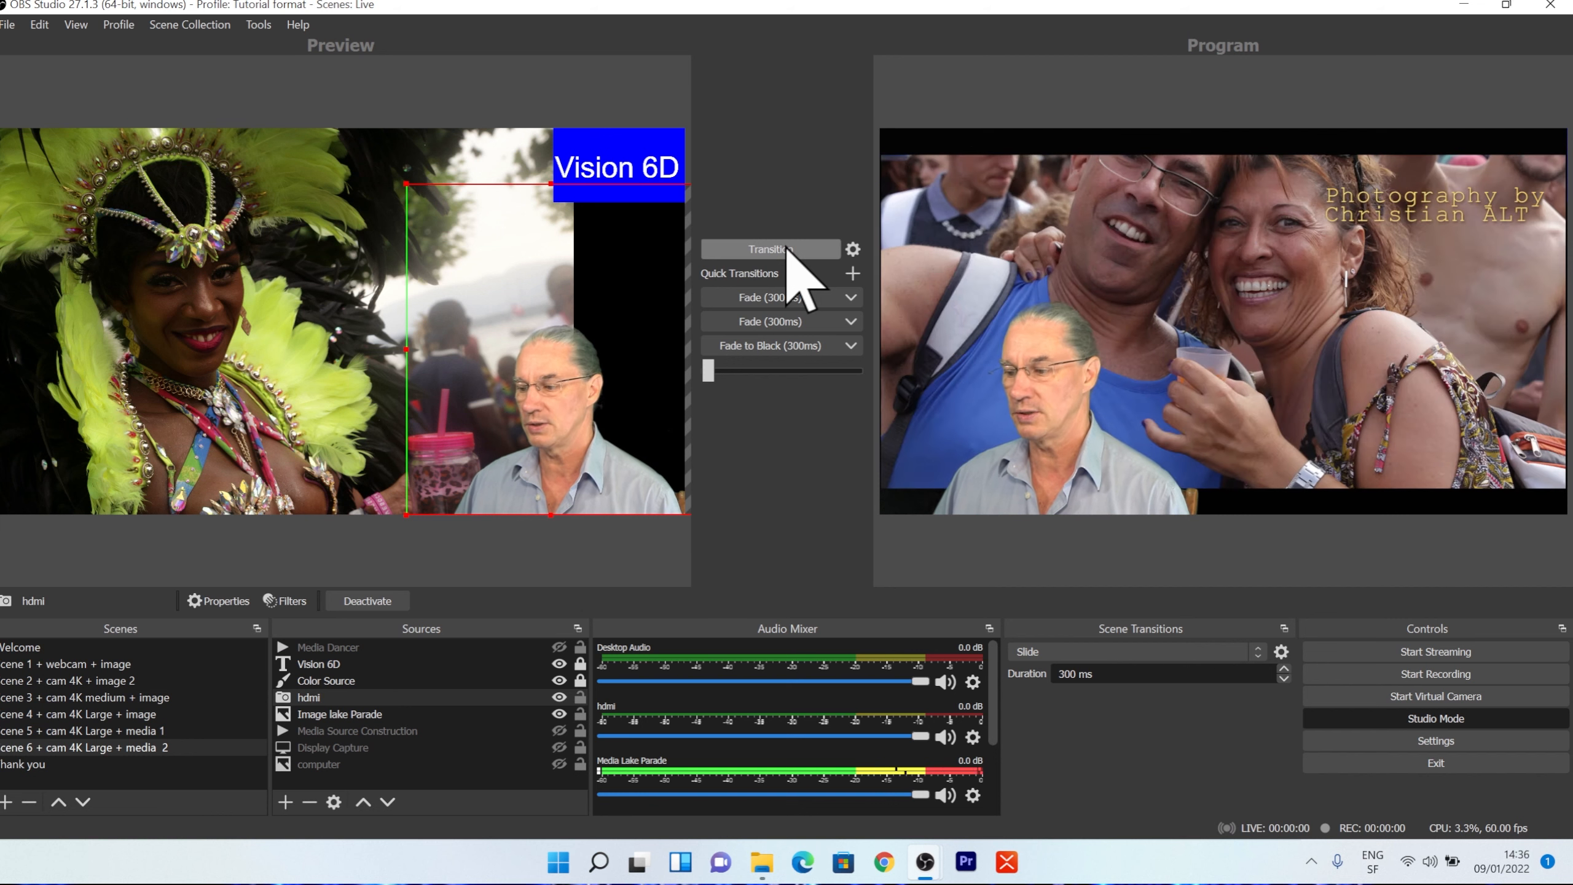
click(788, 248)
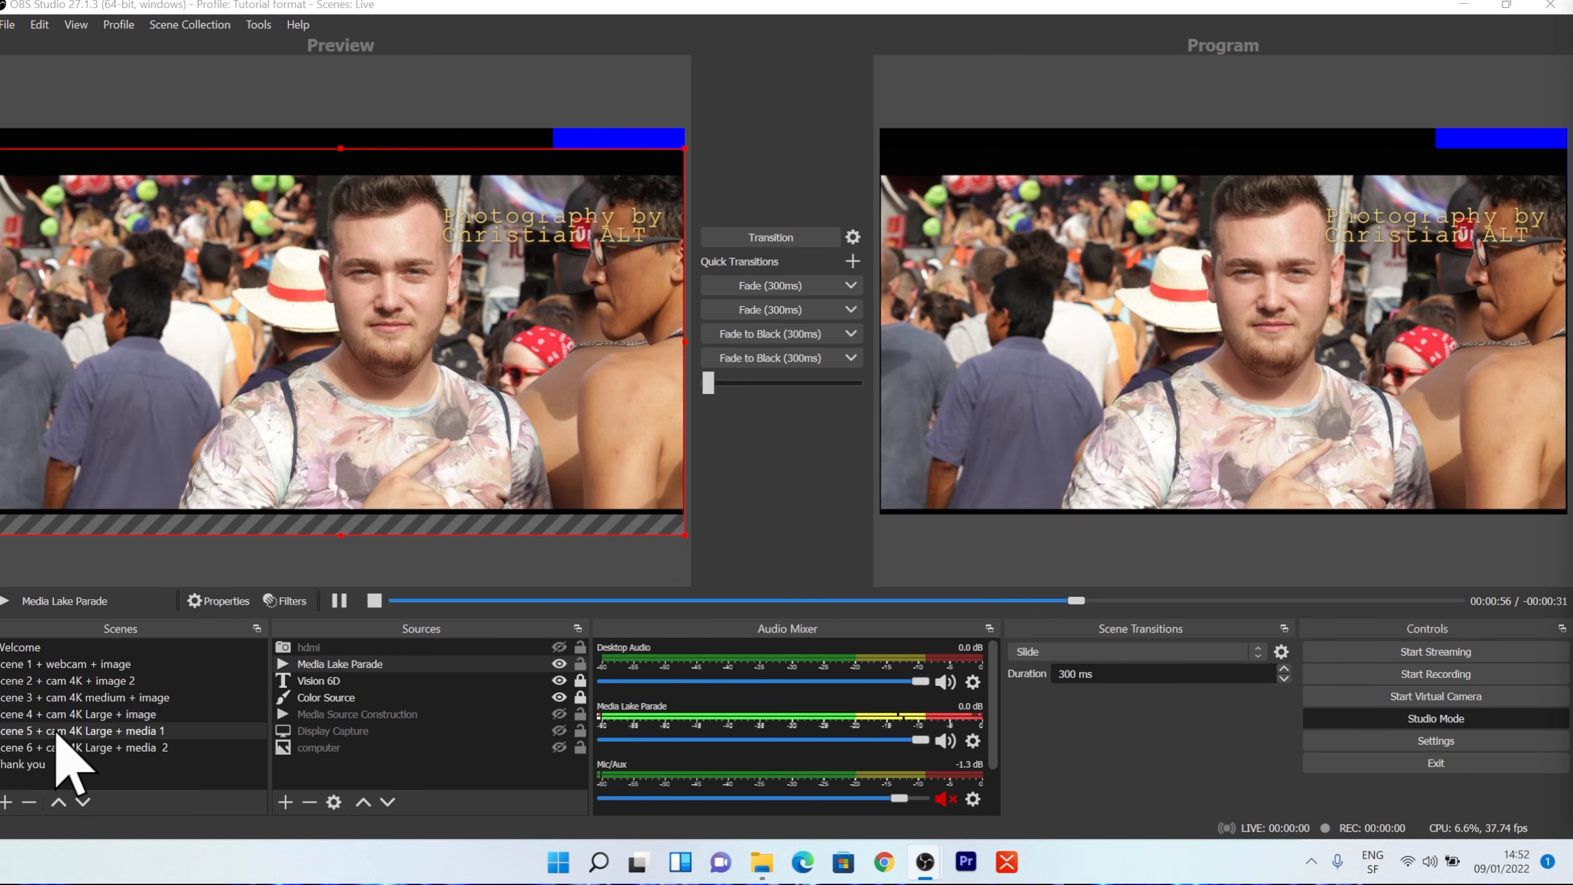
Duplicate scene 5 as "Scene 7 + cam 4K Large + media 3" and place the copy above the Thank you scene.
click(57, 734)
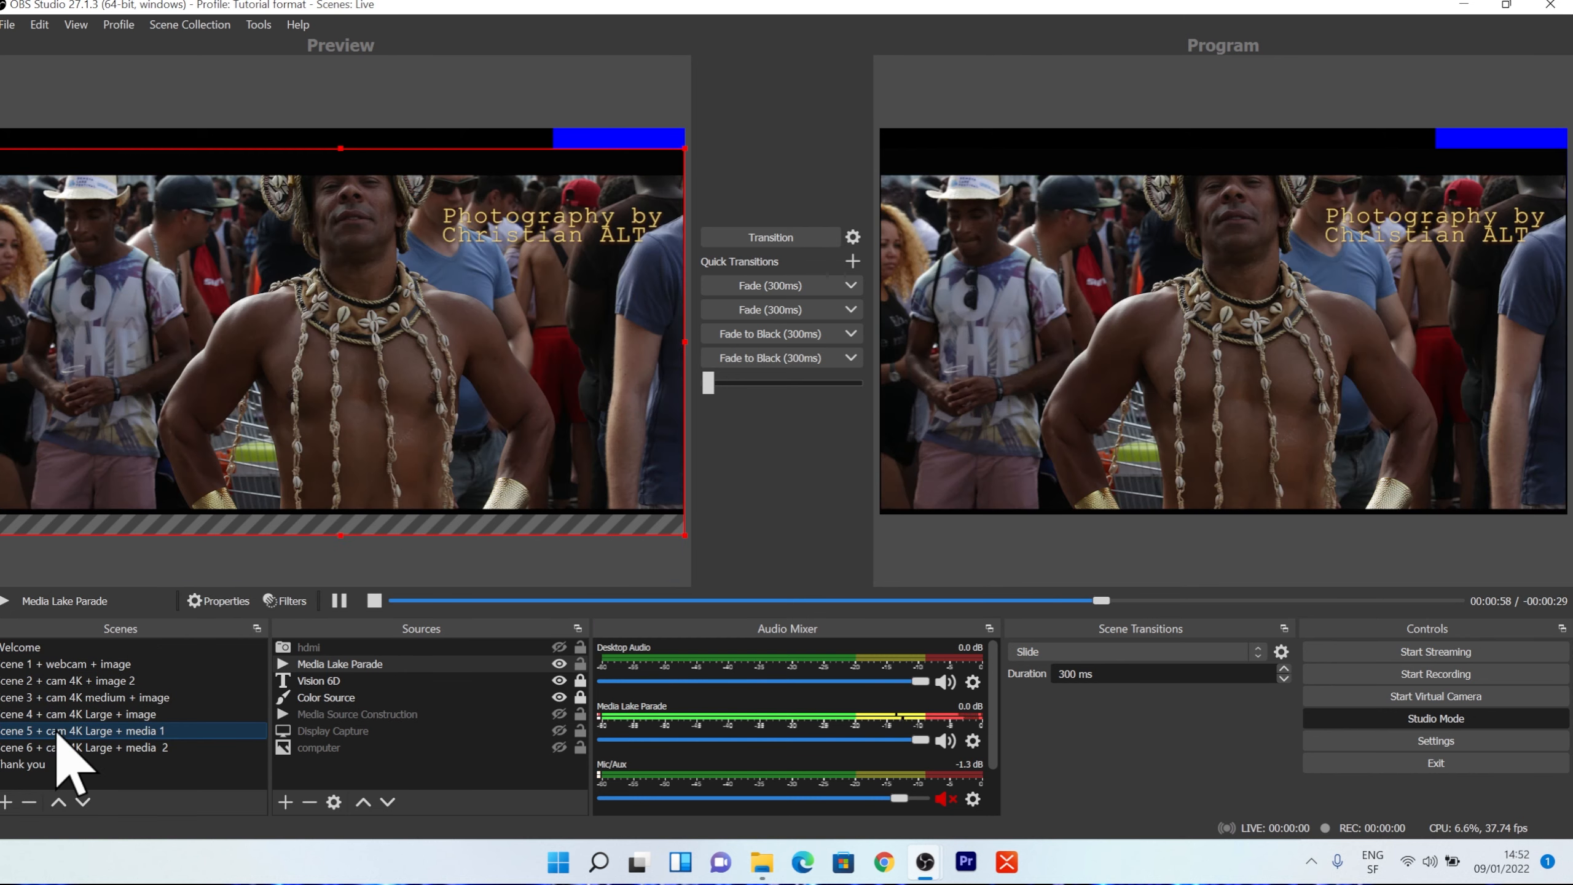
right_click(57, 733)
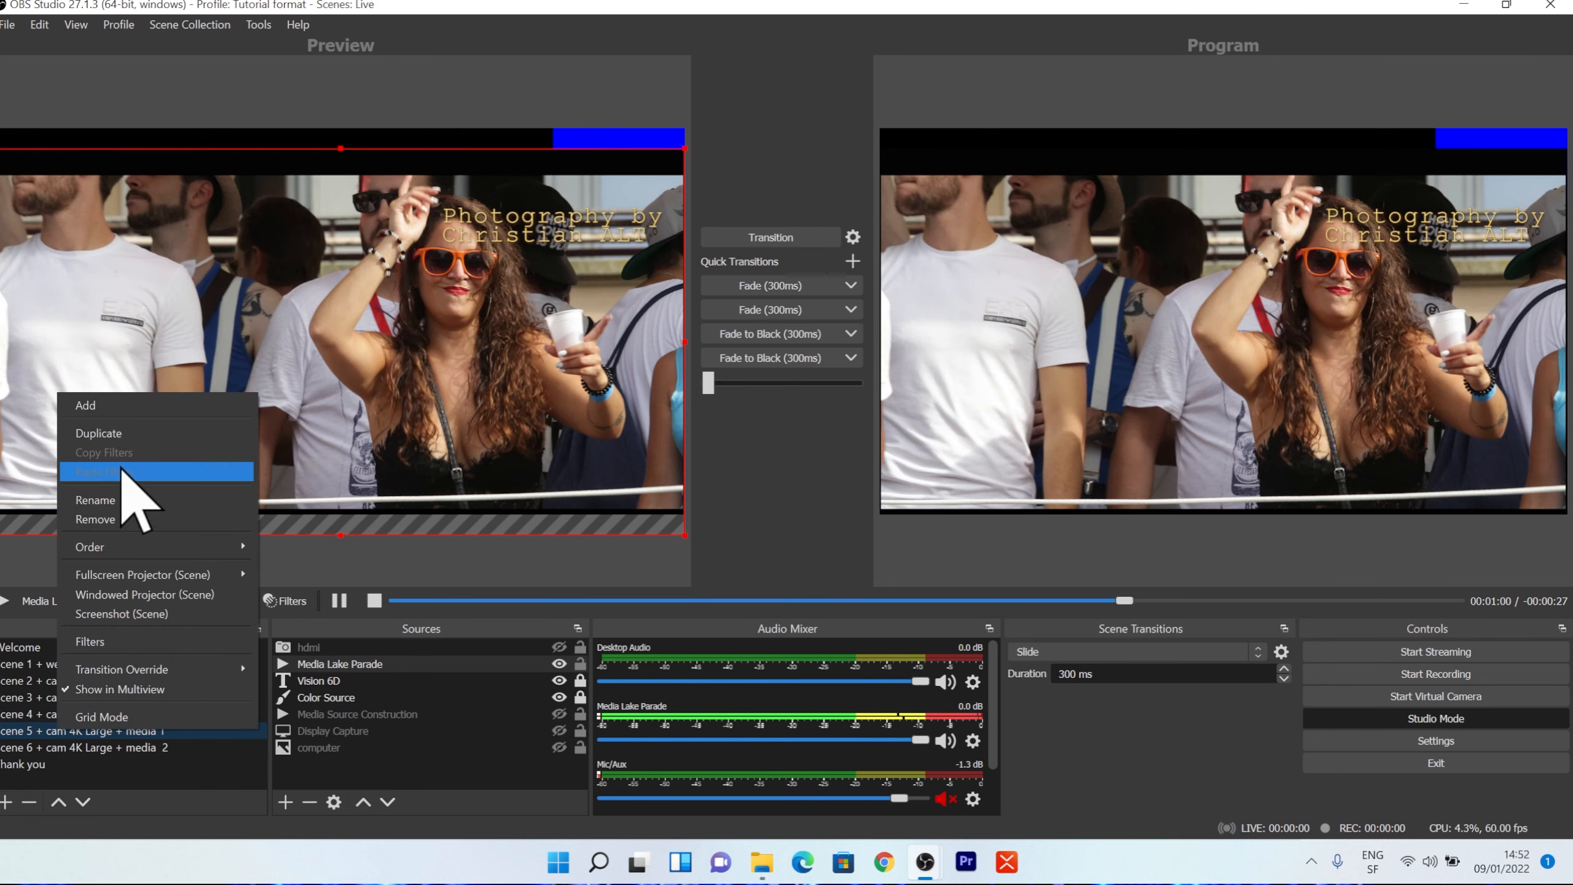
click(147, 436)
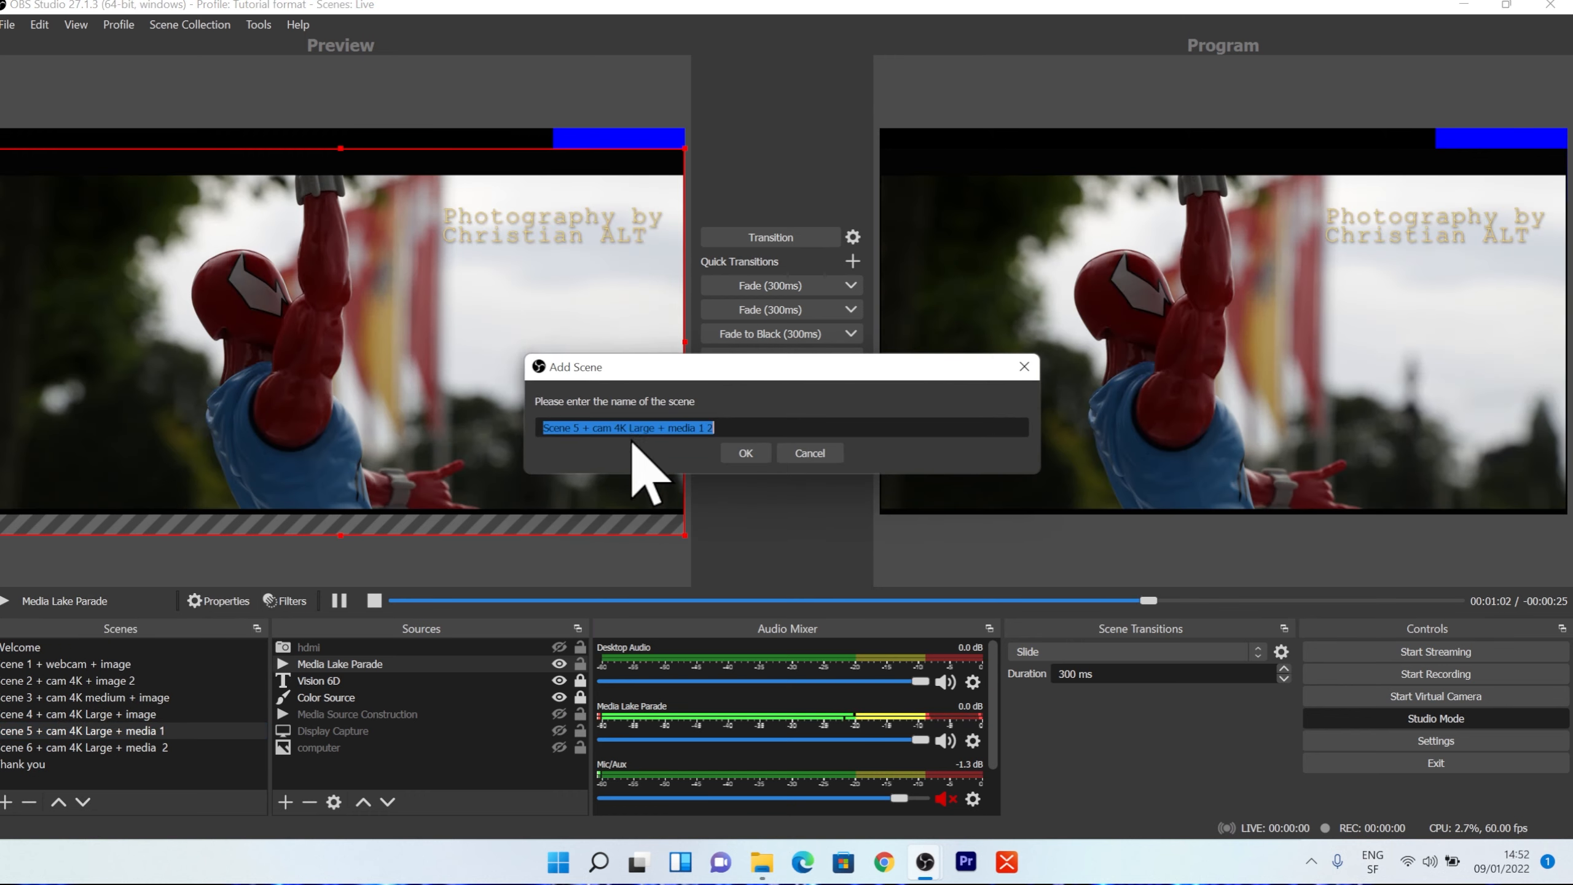
click(586, 427)
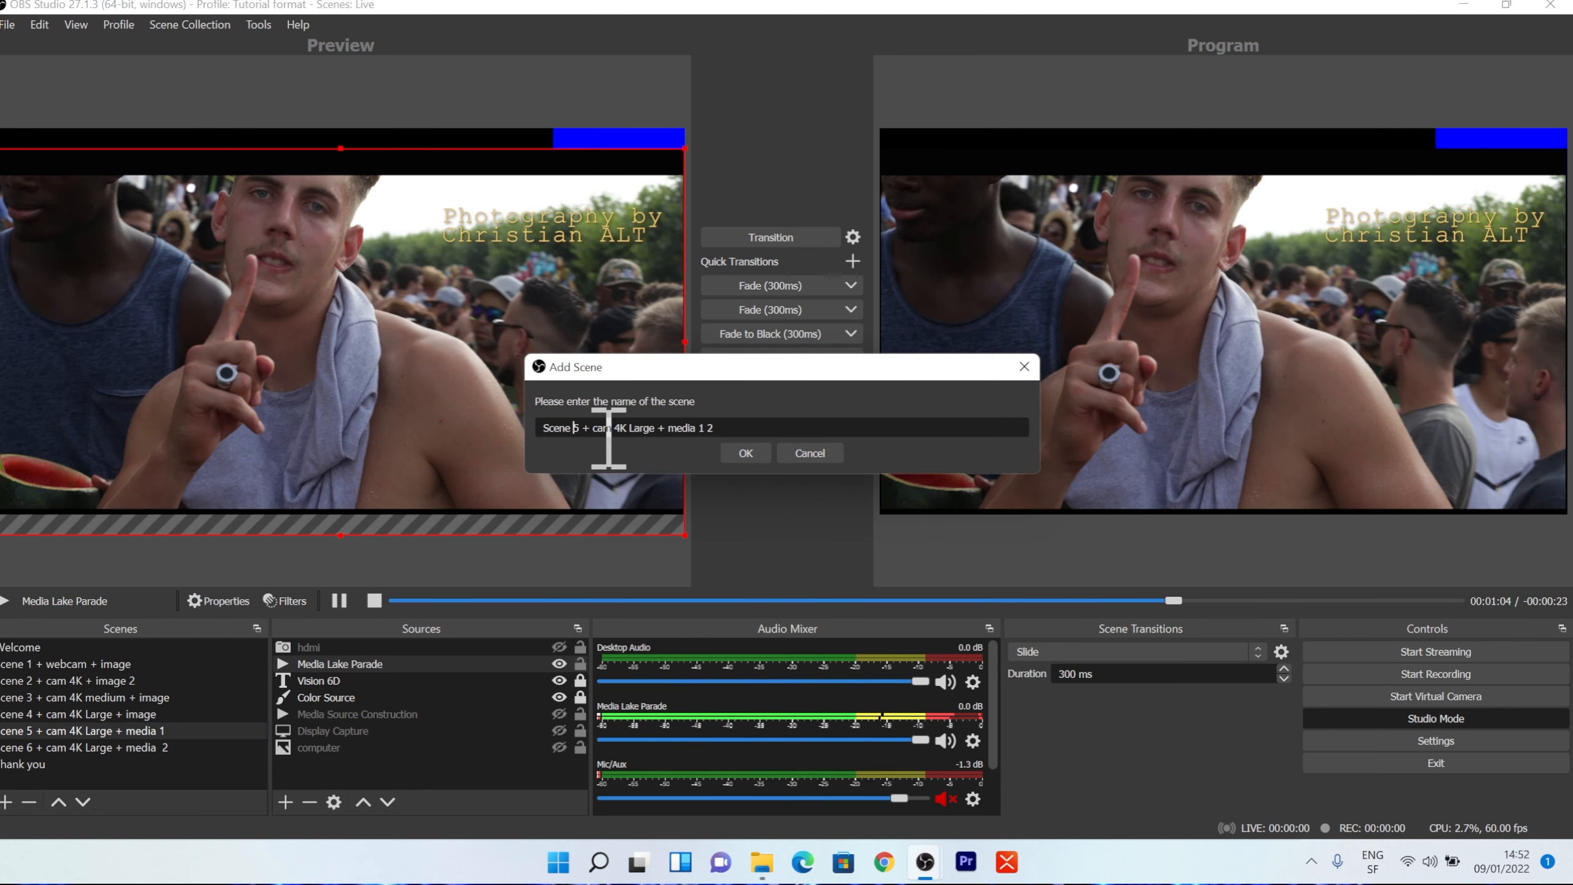
key(Delete)
text(7)
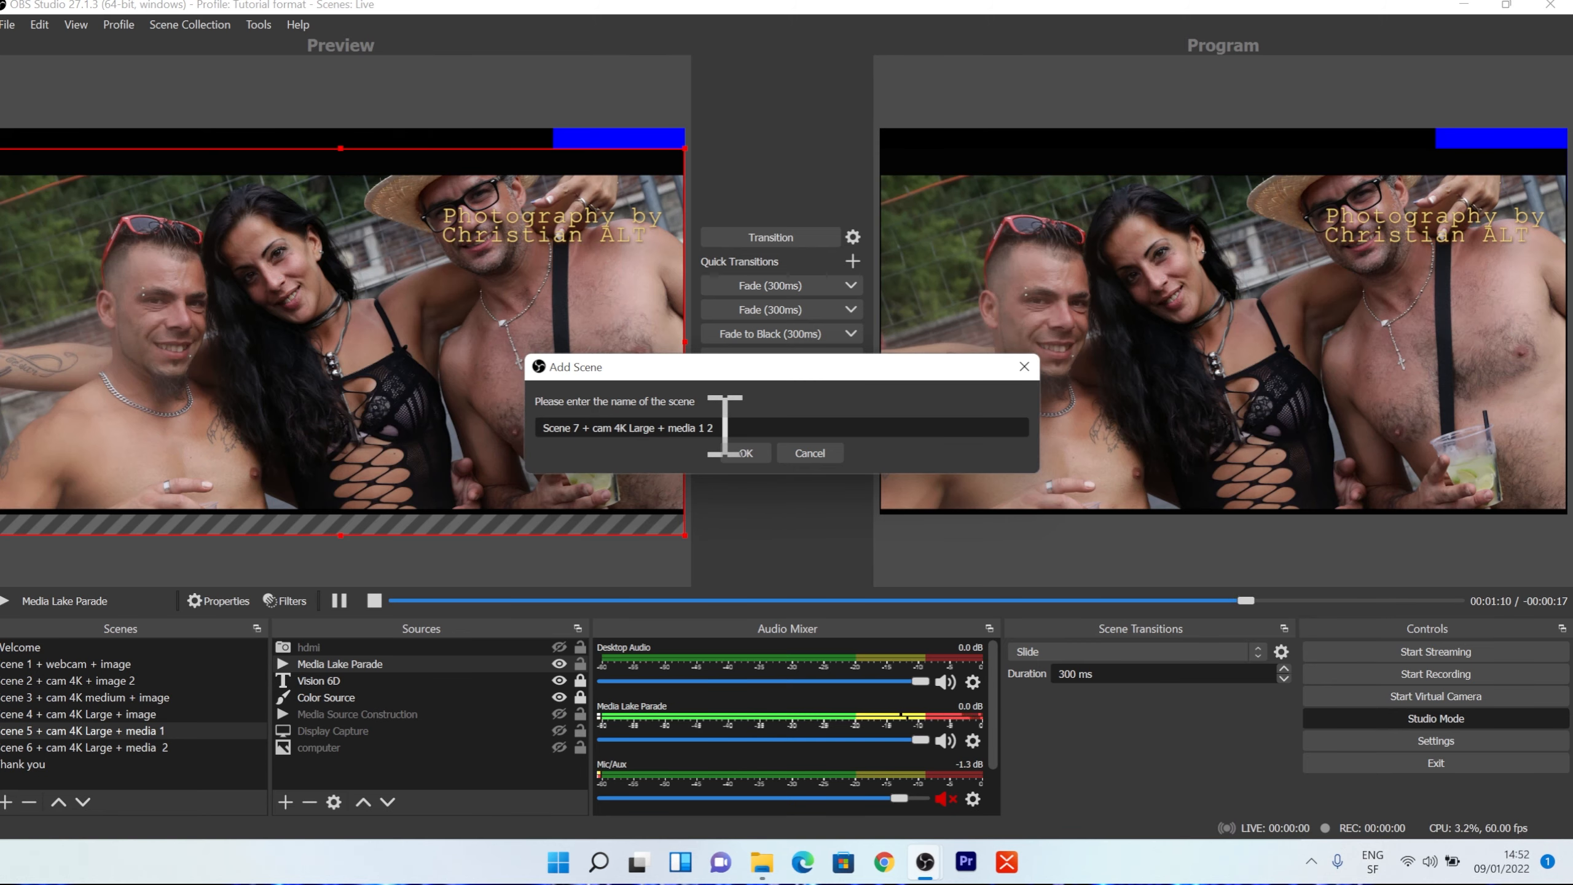
key(BackSpace)
key(BackSpace)
key(BackSpace)
text(3)
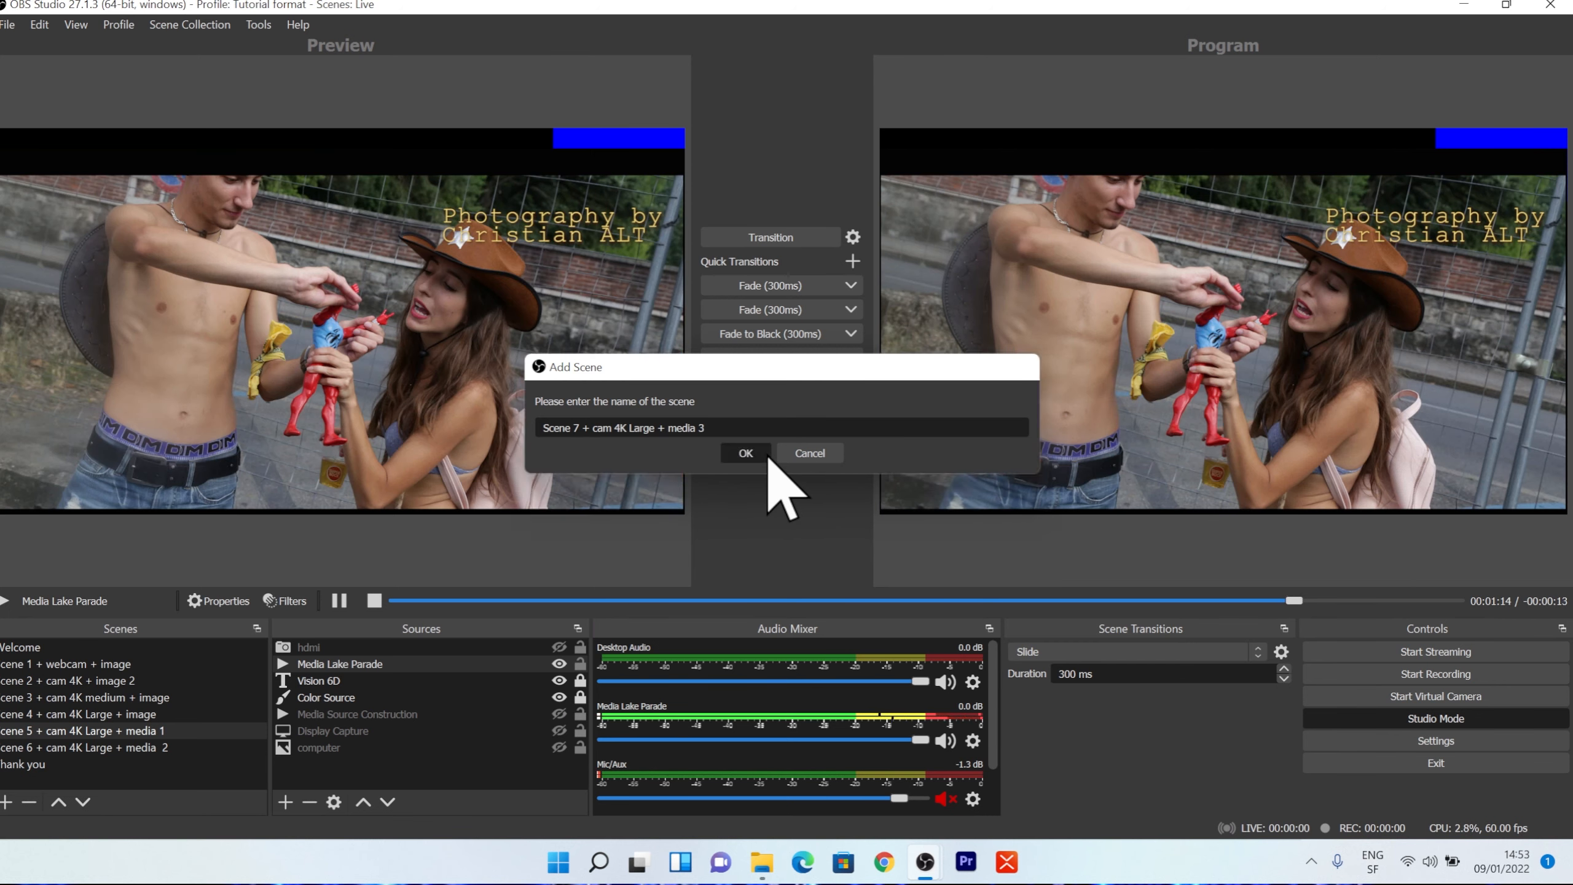
click(745, 453)
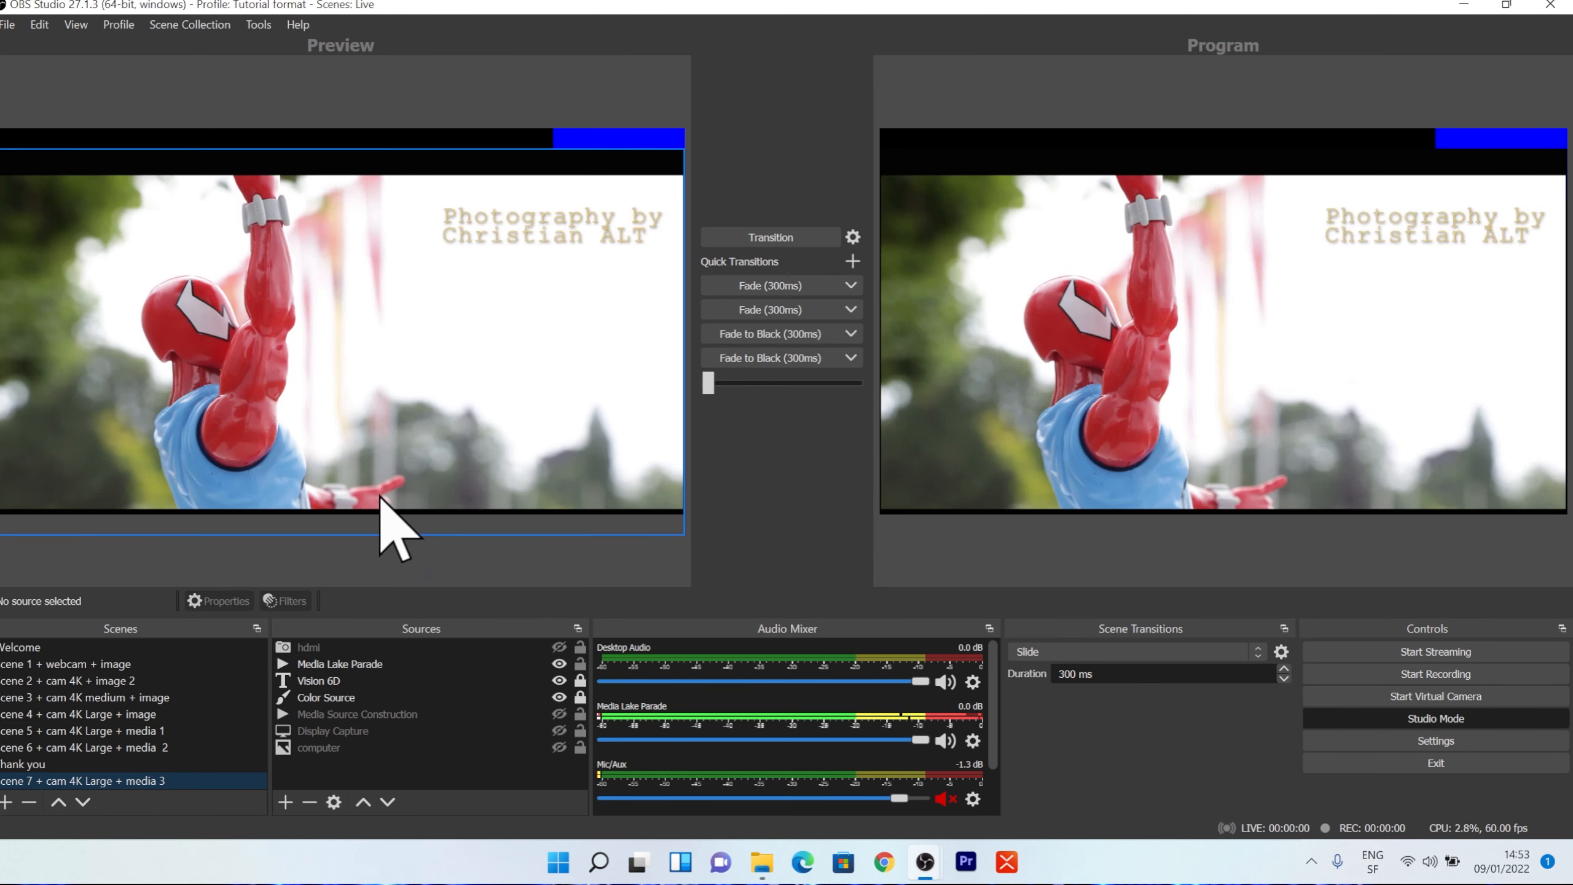
drag(113, 780, 101, 762)
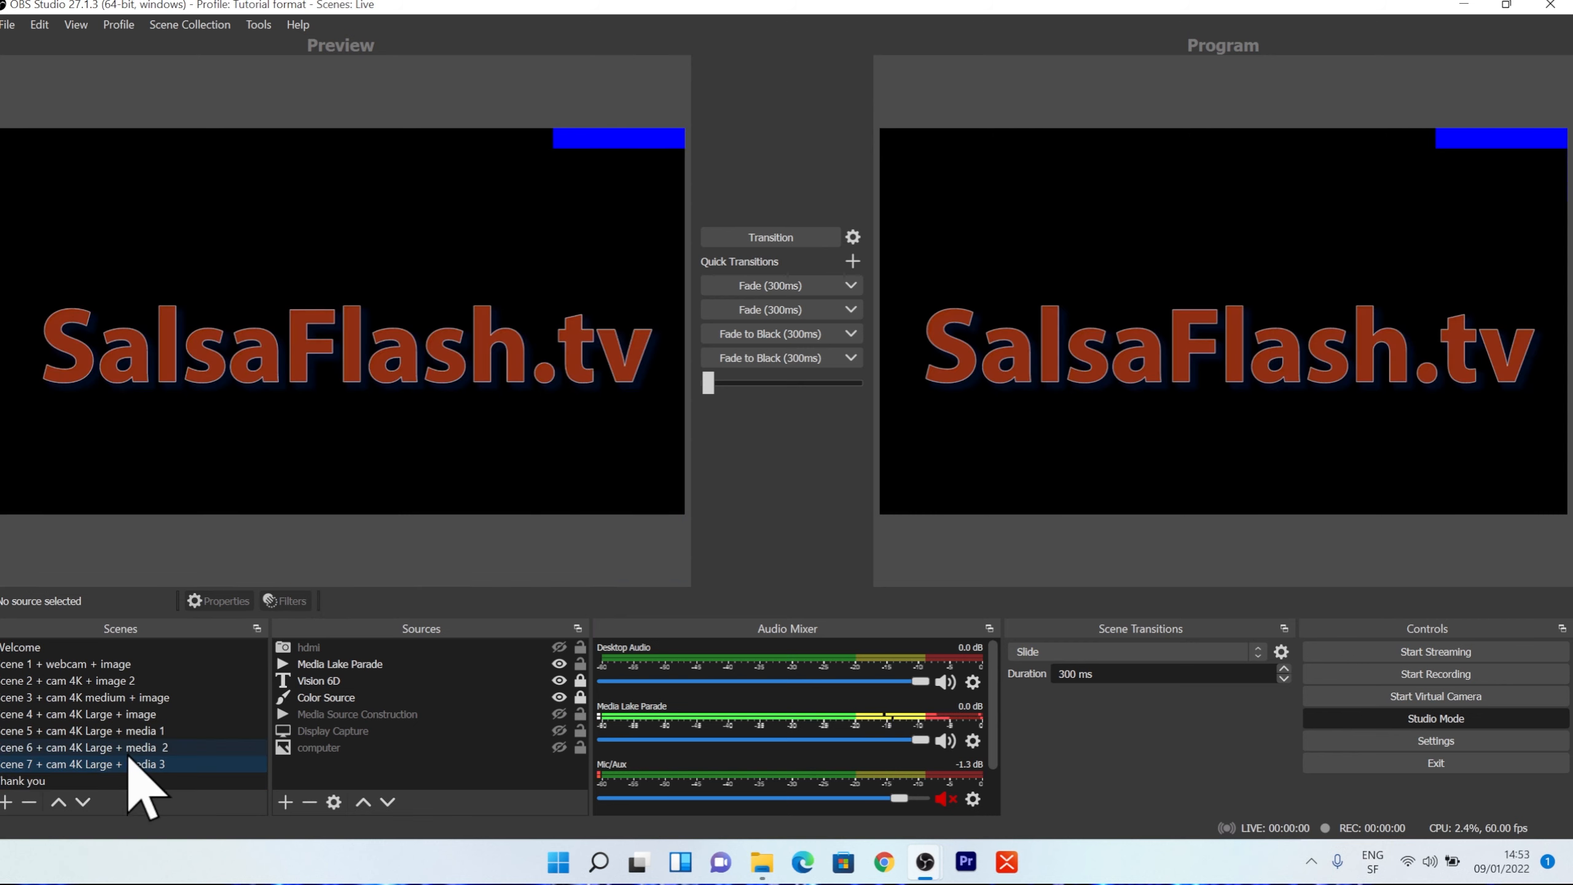
Add the existing Media Dancer media source to scene 7.
click(285, 802)
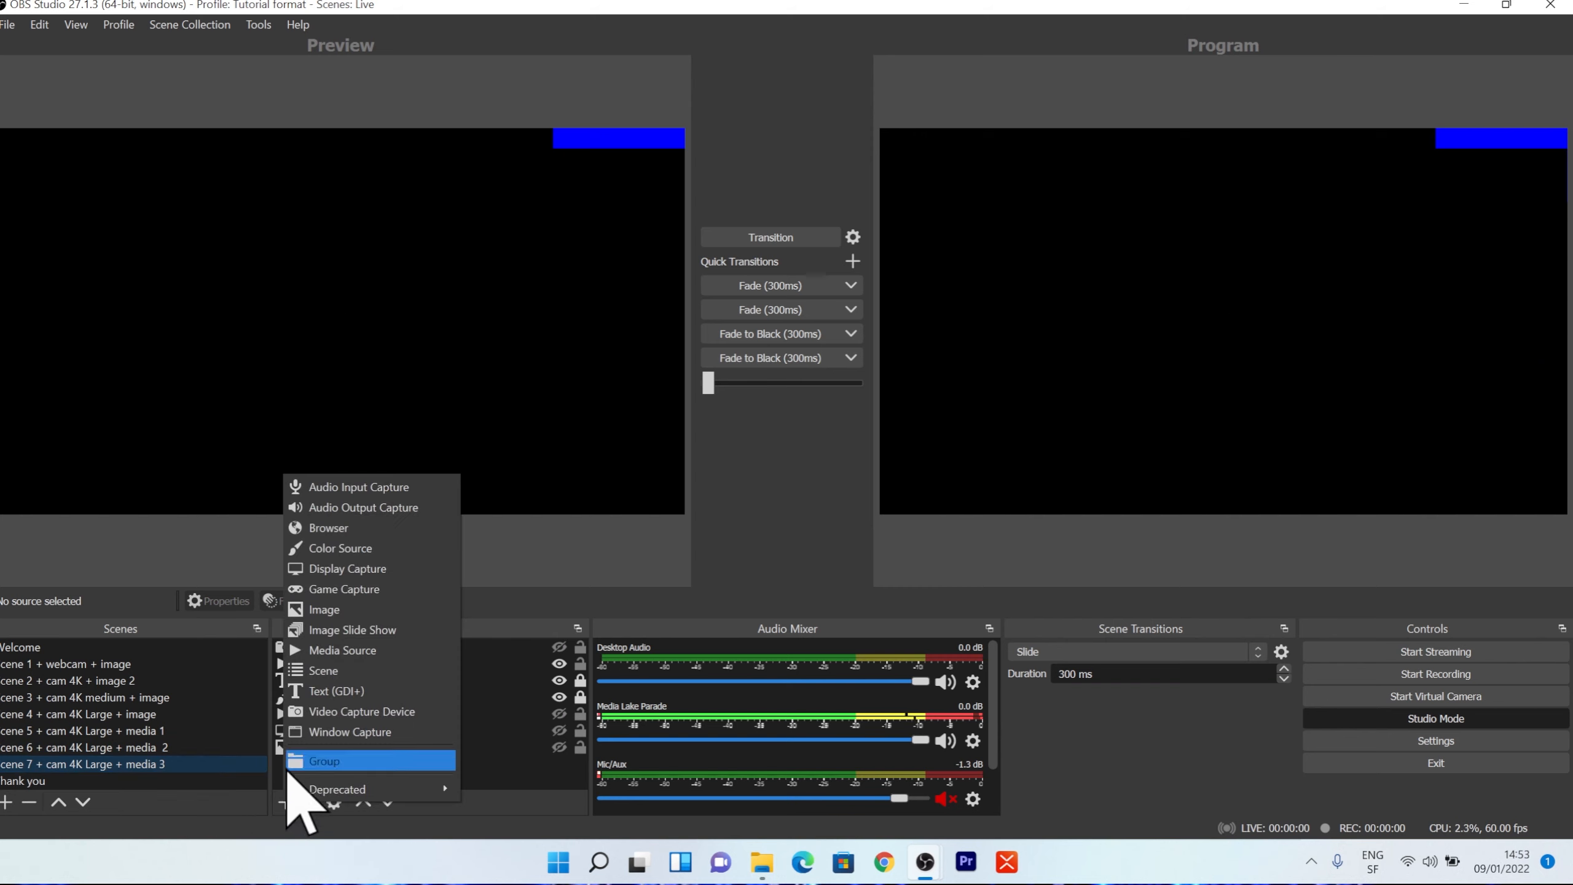
click(356, 651)
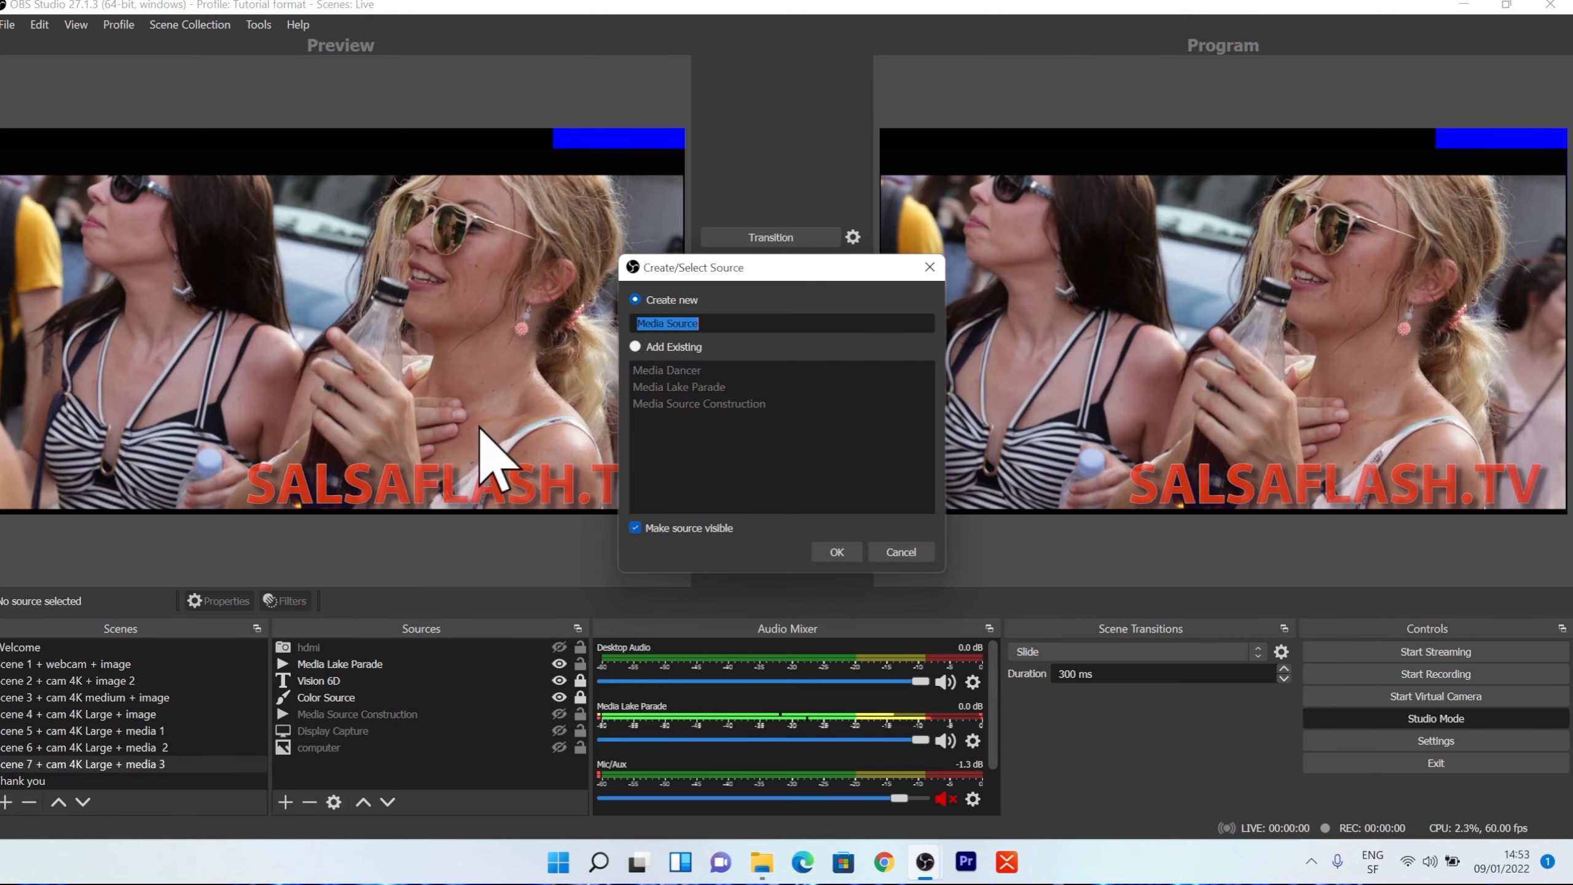
click(637, 348)
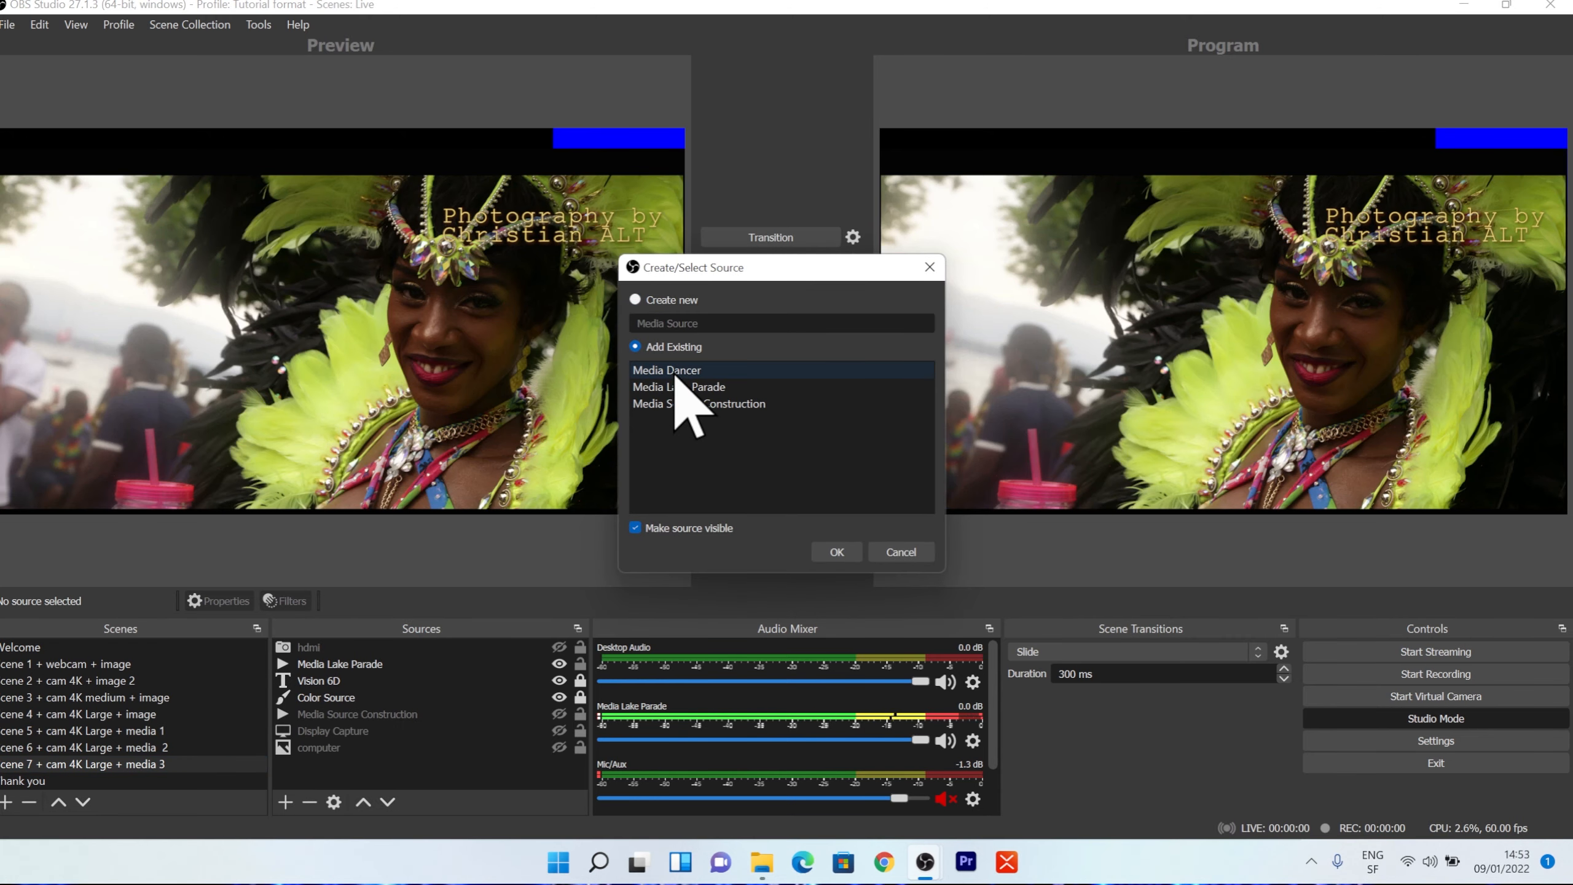
click(843, 551)
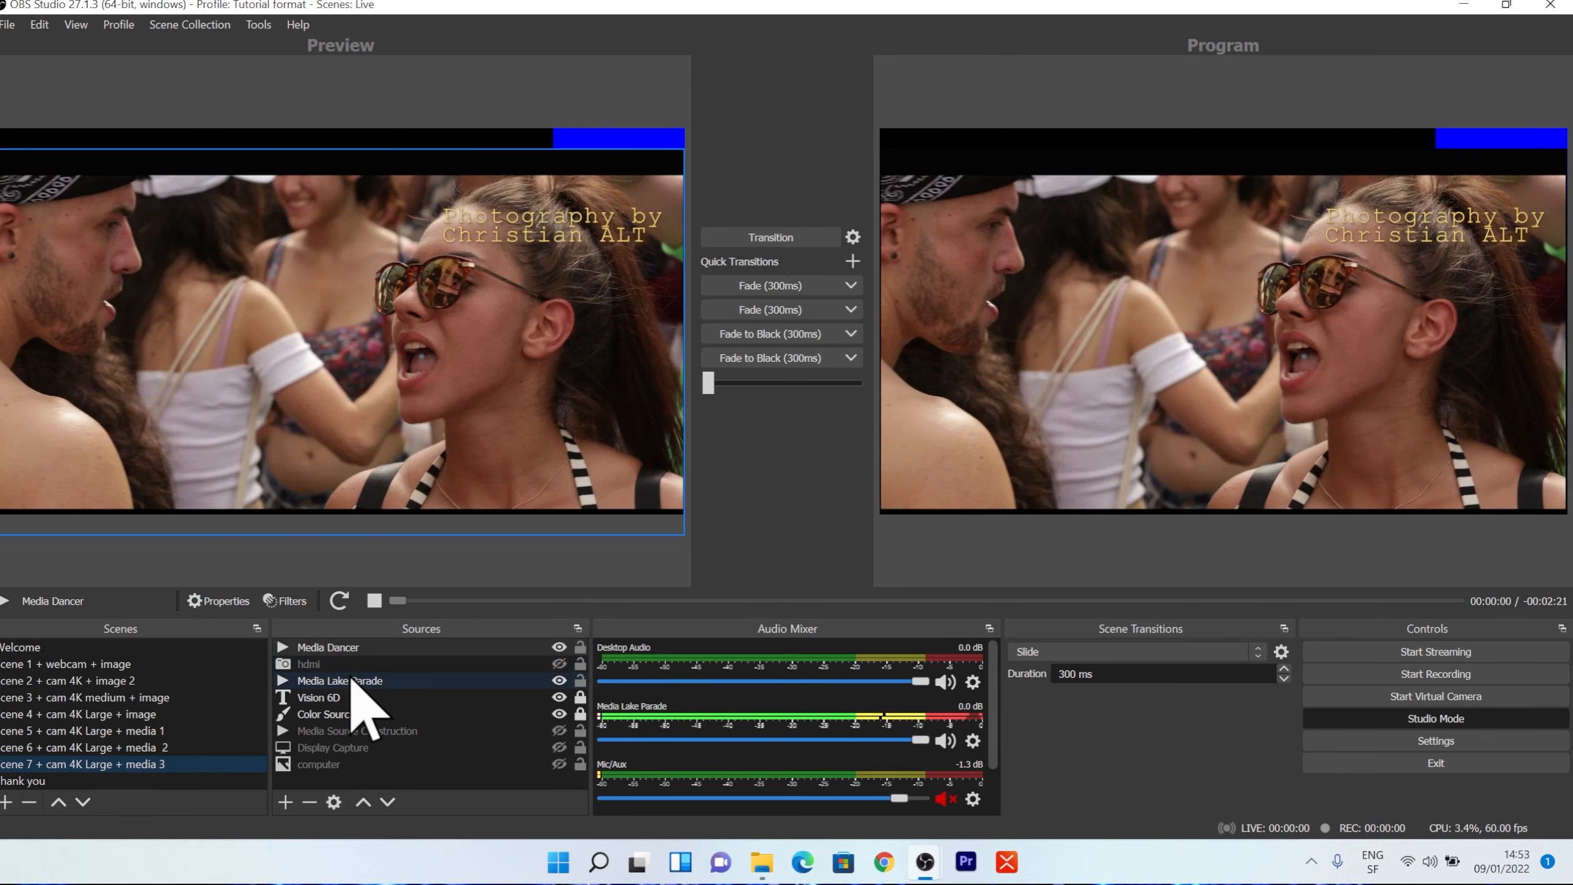
Hide the Media Lake Parade source in scene 7 and move Media Dancer directly below Color Source.
click(371, 681)
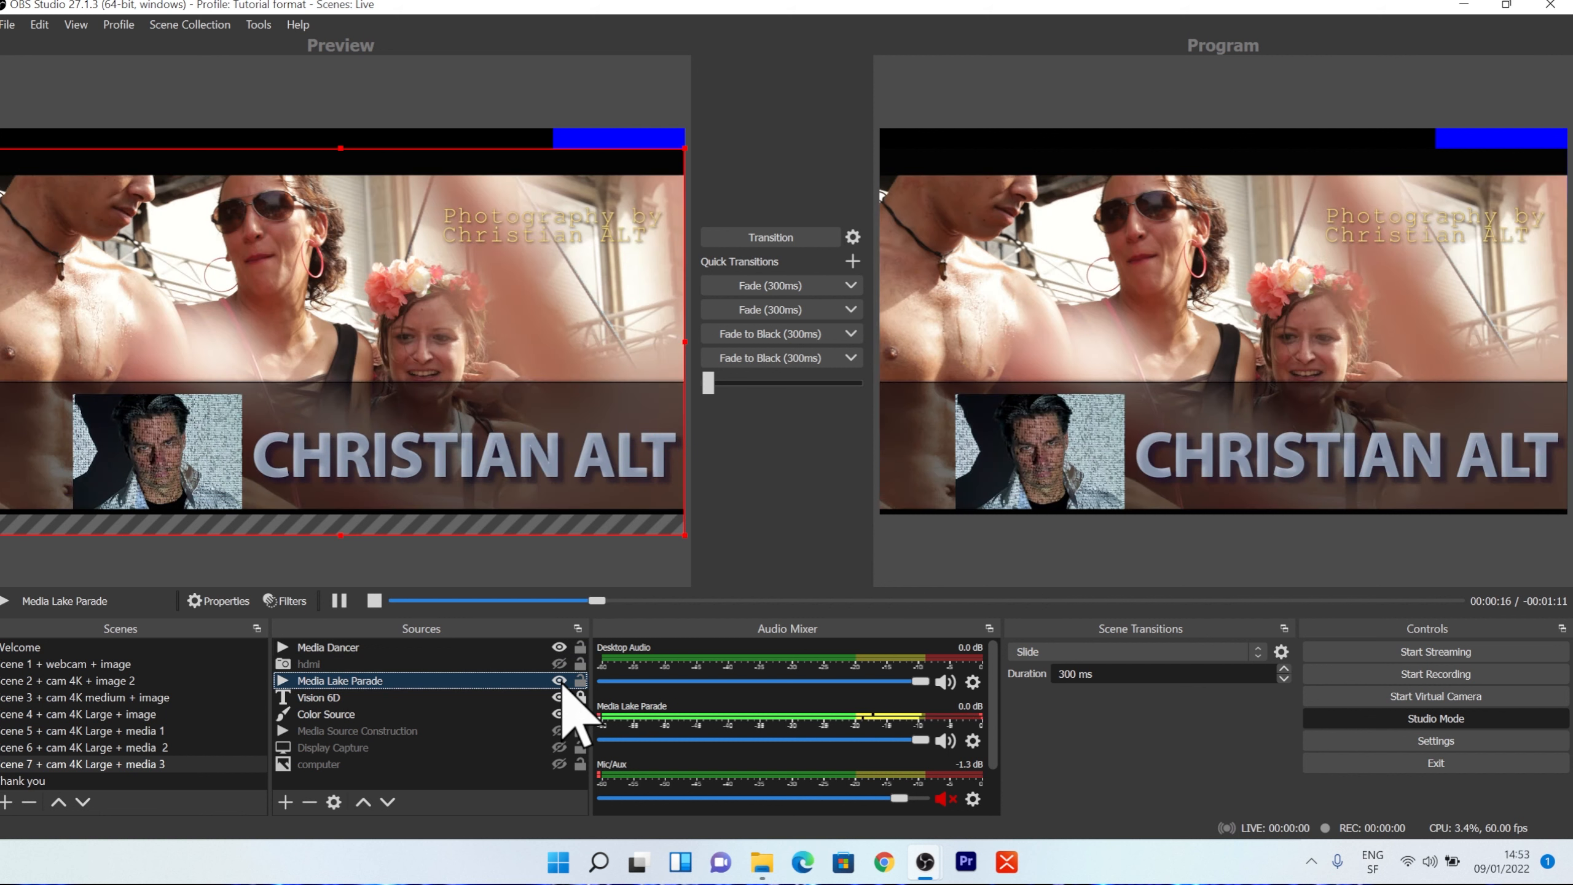
click(559, 680)
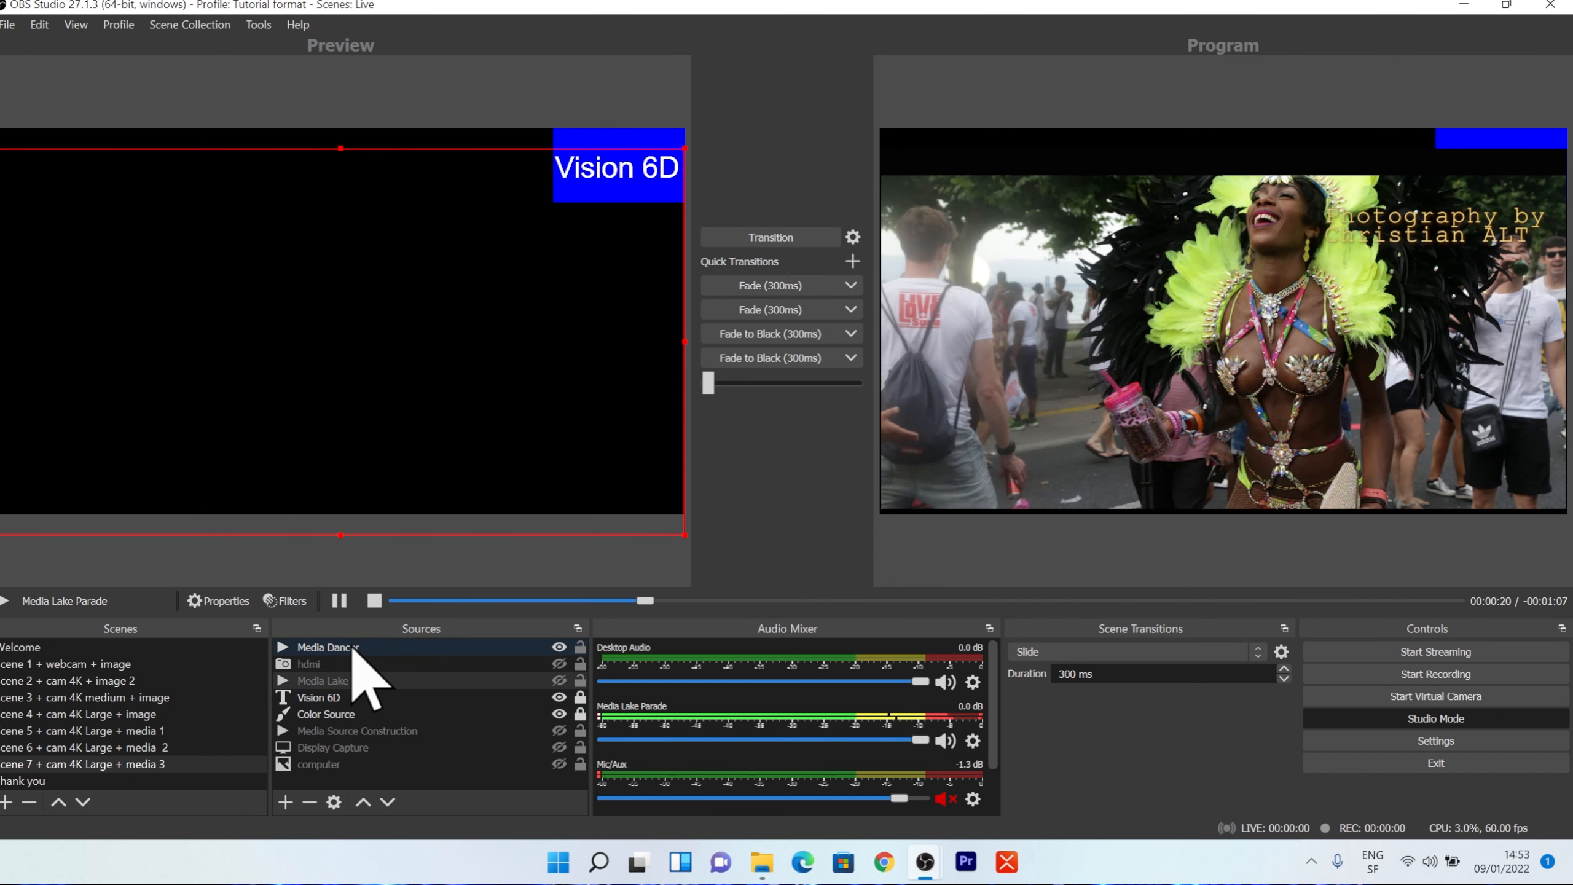
drag(351, 646, 346, 712)
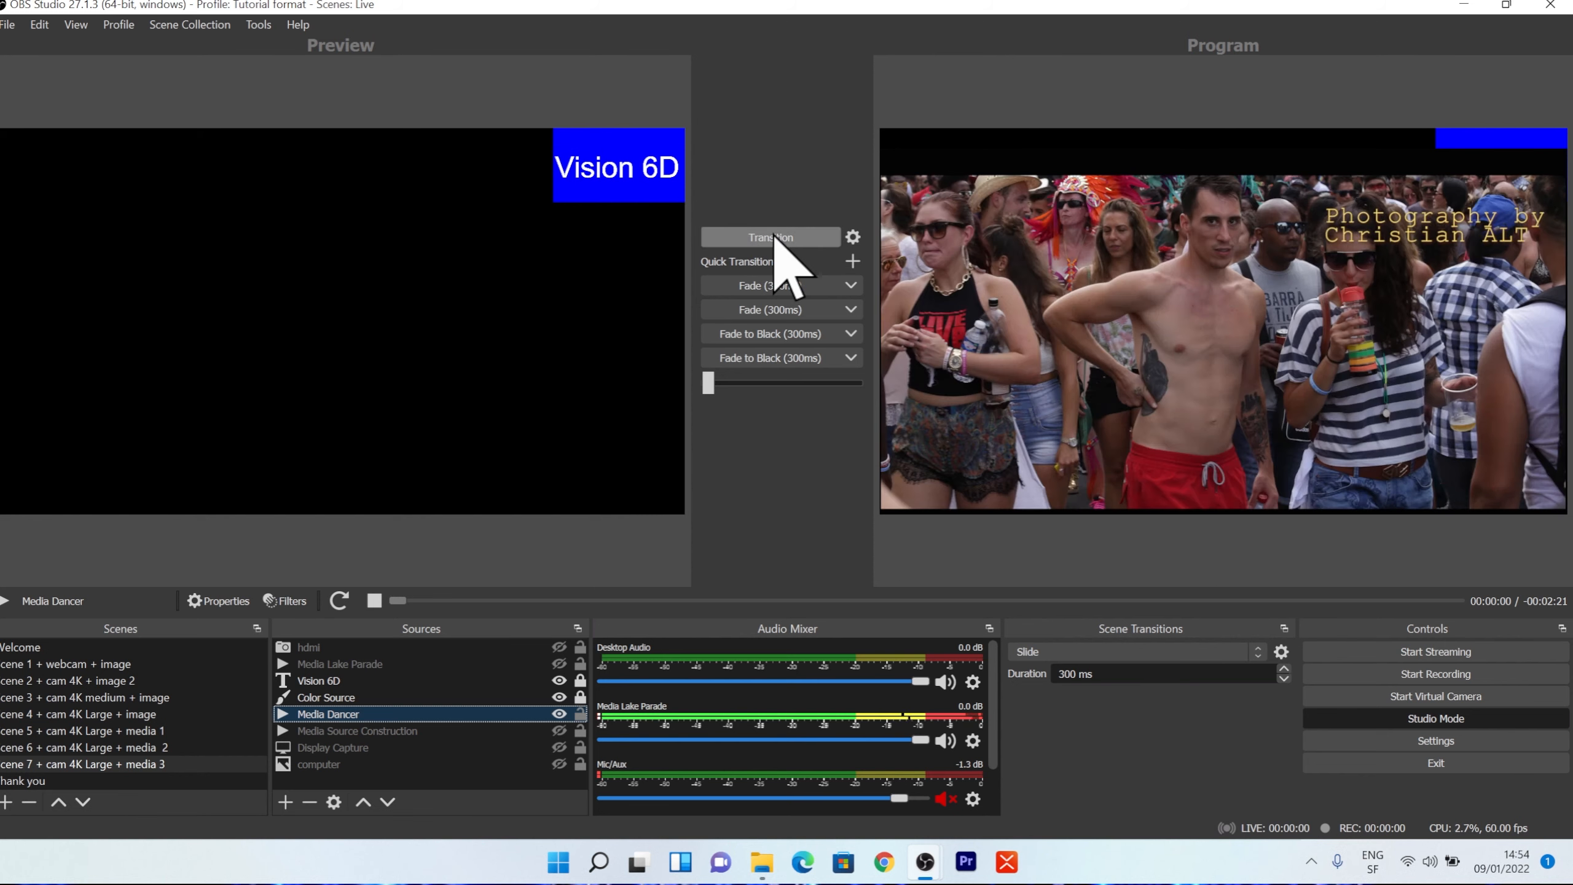
Transition scene 7 to program, and fit Media Dancer to the screen in its preview before transitioning the scene again.
click(778, 239)
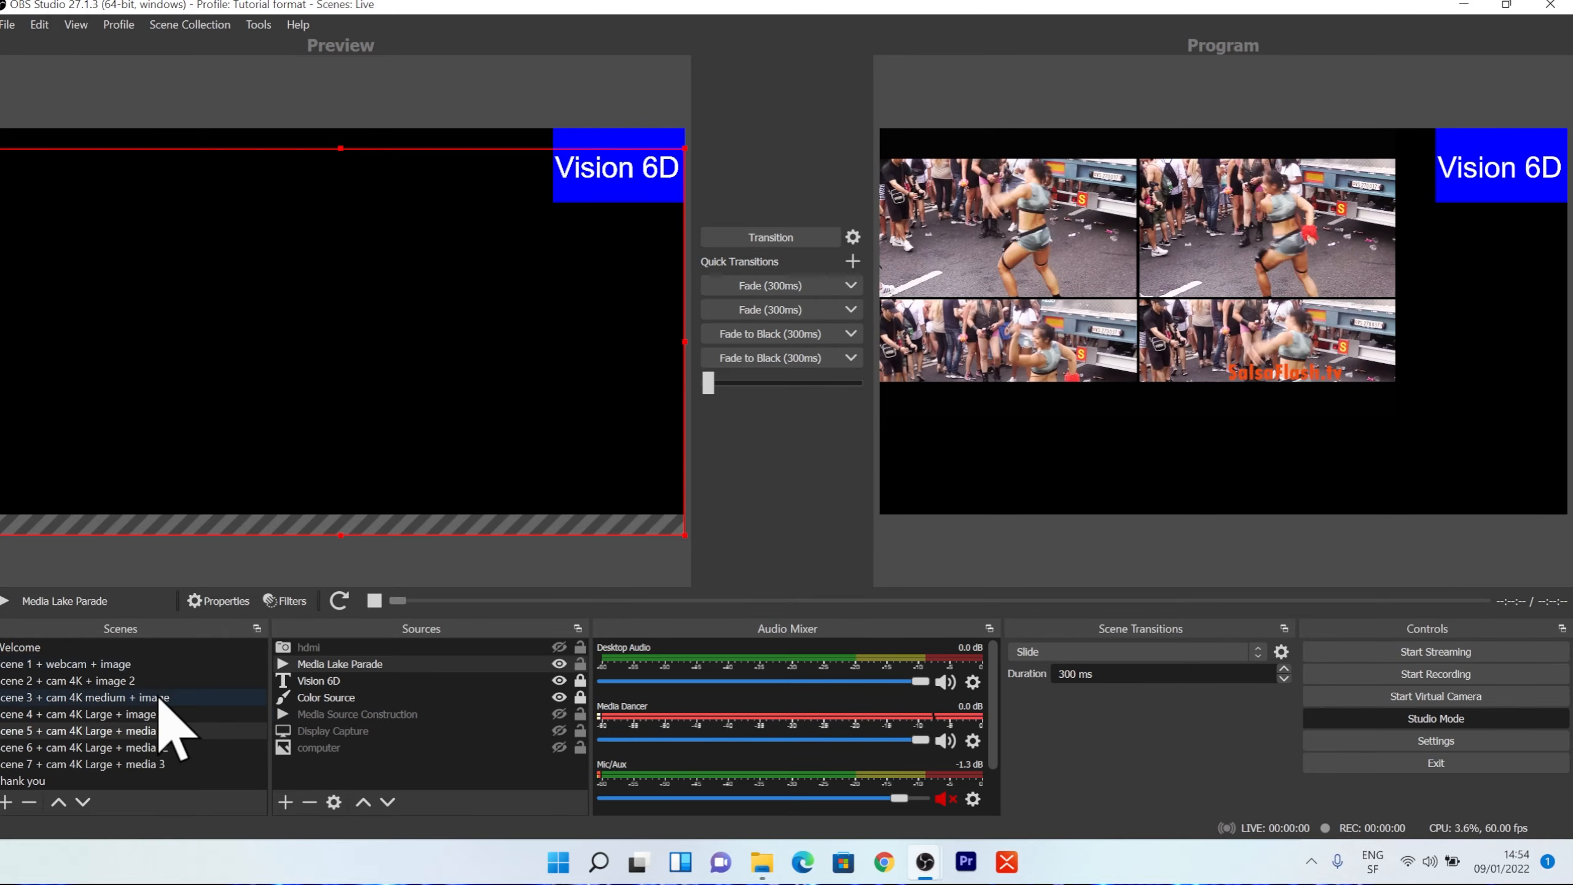
click(133, 764)
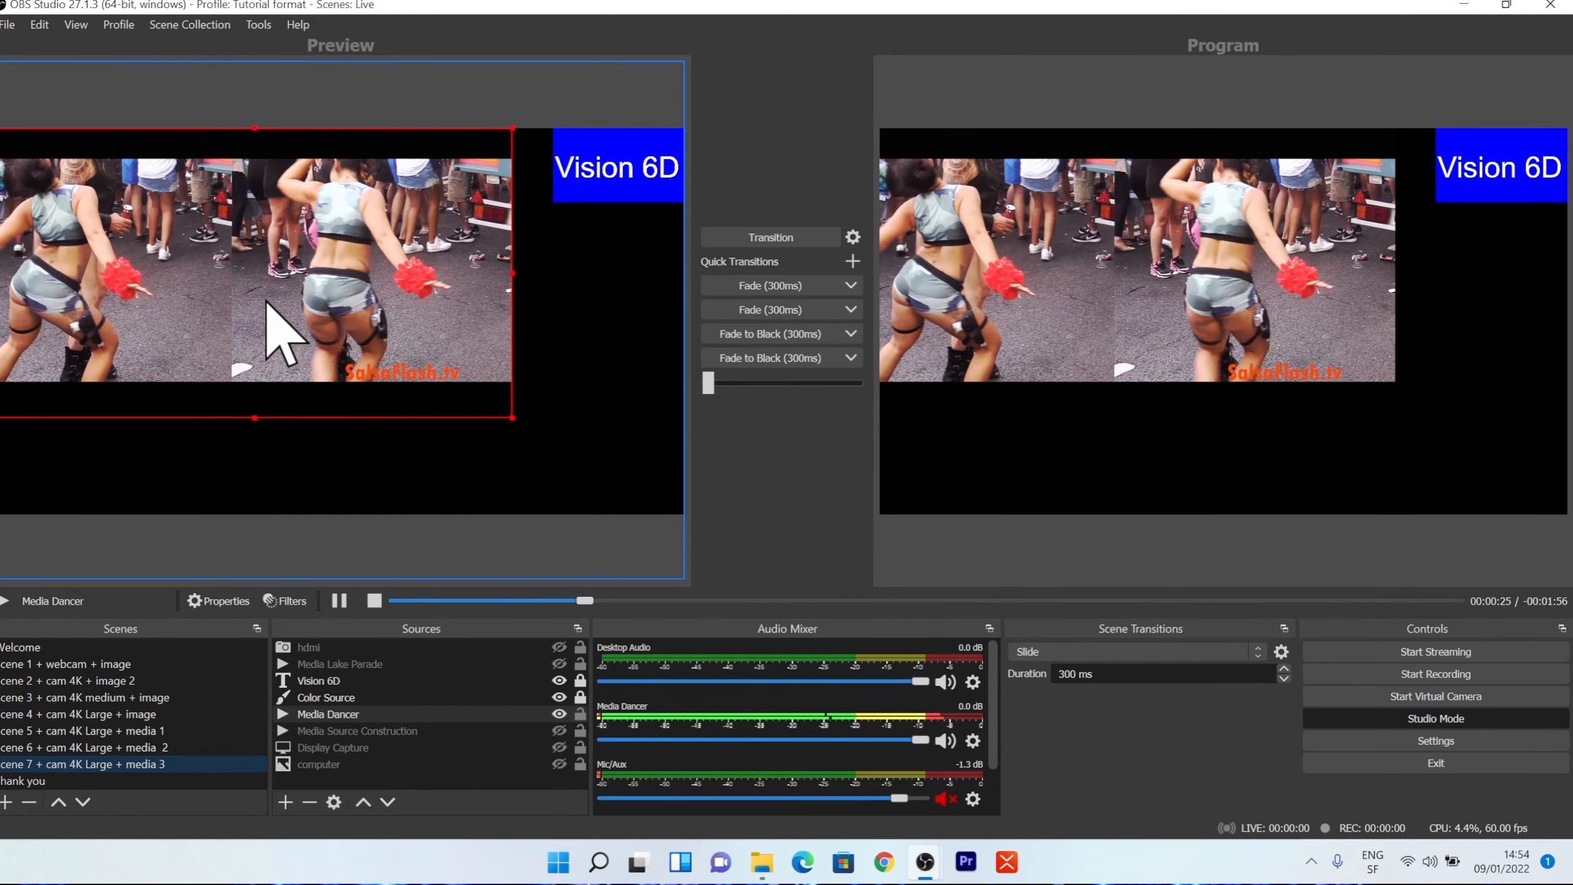
right_click(364, 321)
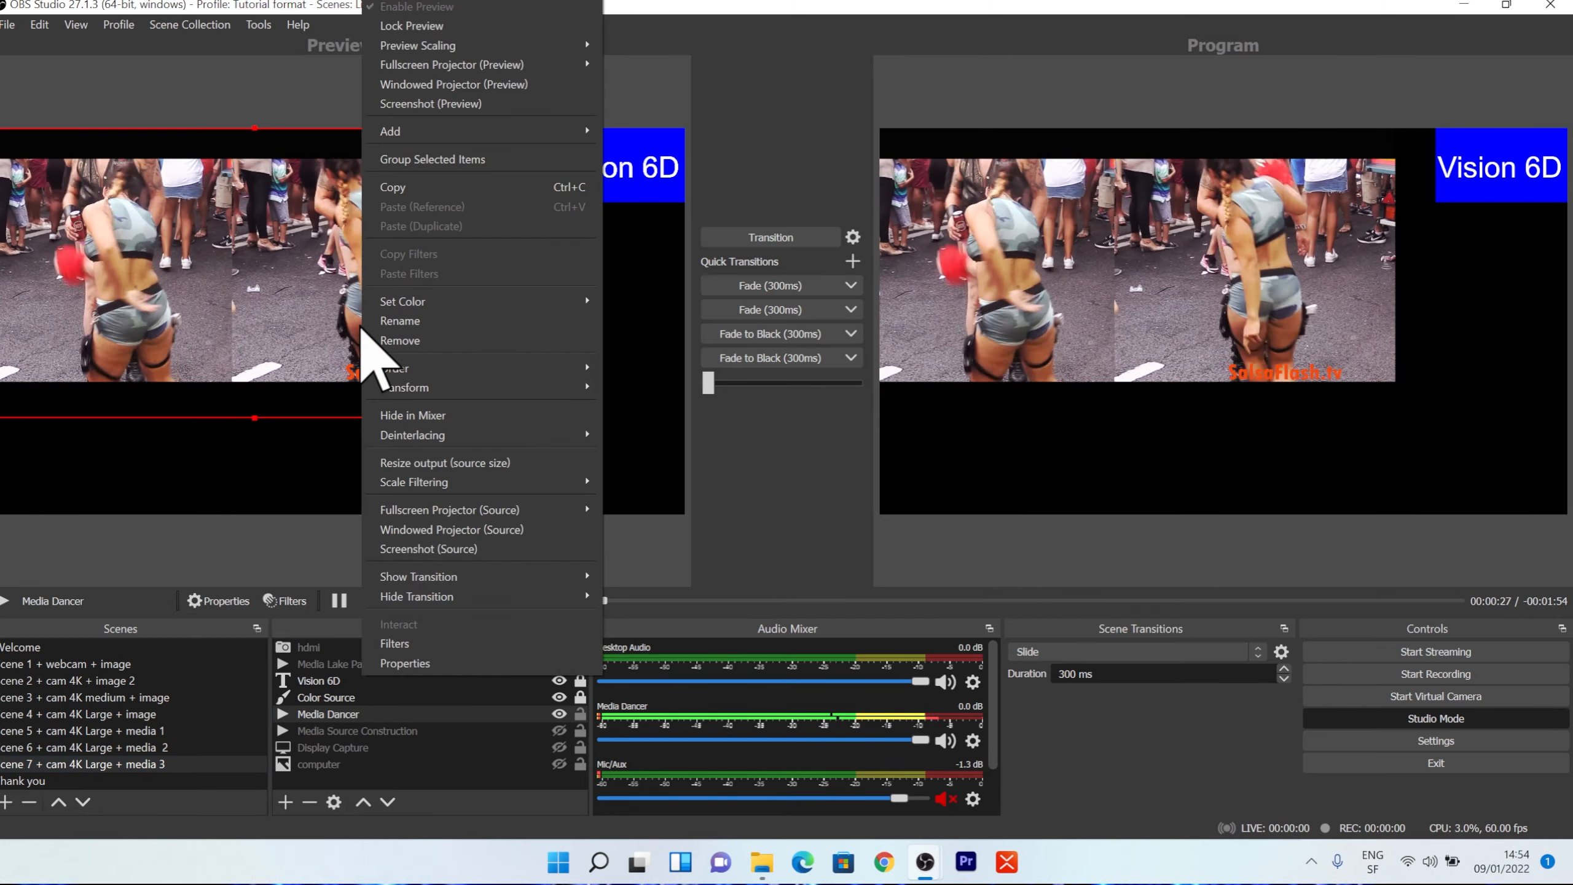
mouse_move(457, 388)
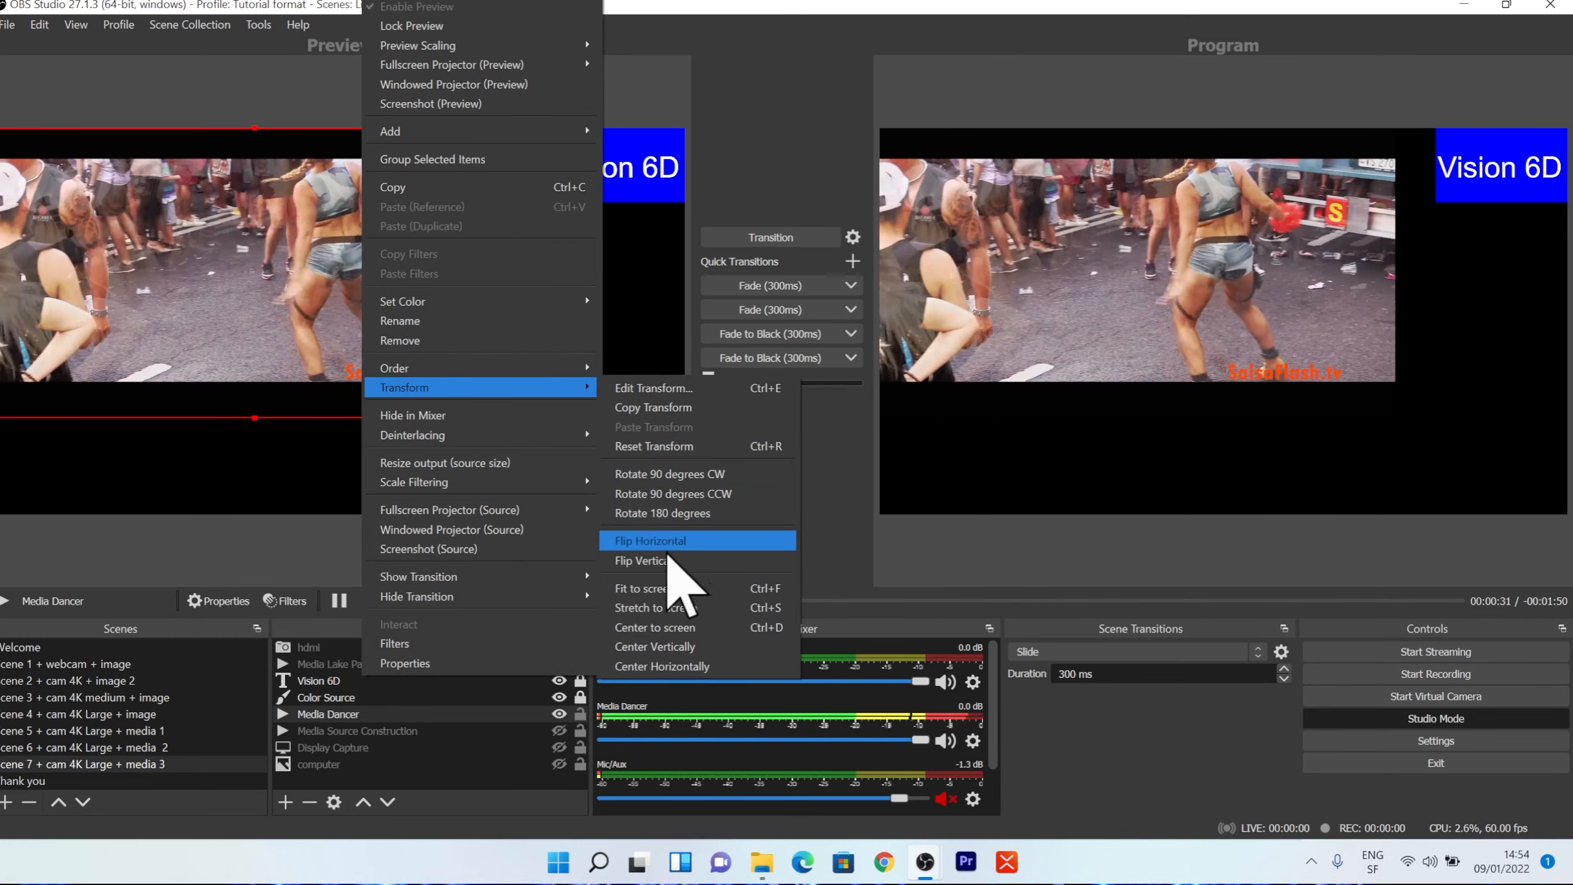
click(672, 588)
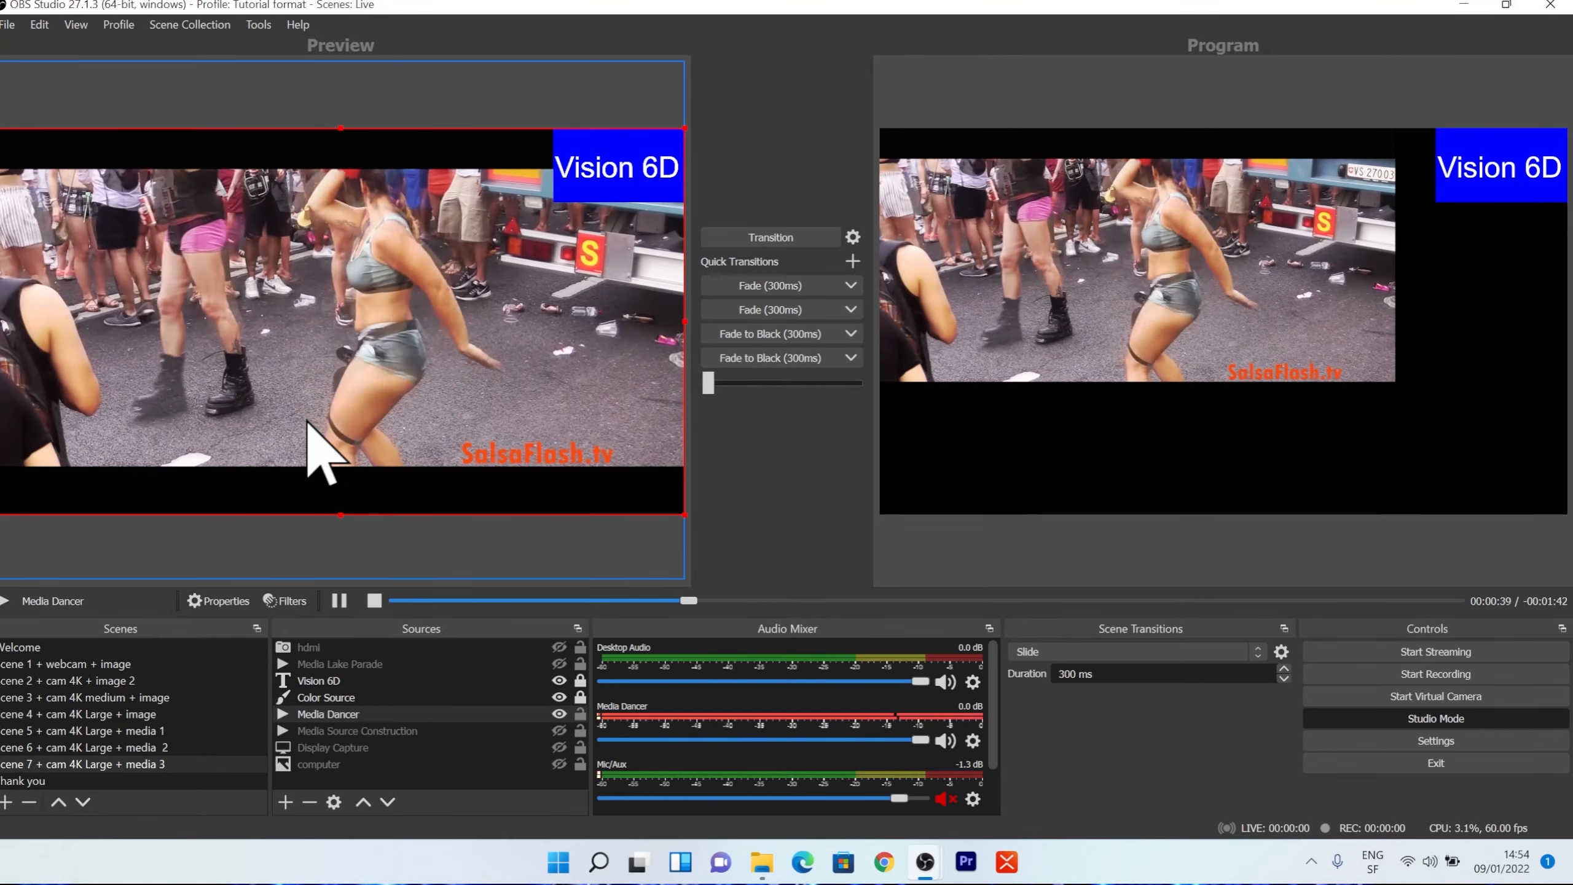
click(780, 242)
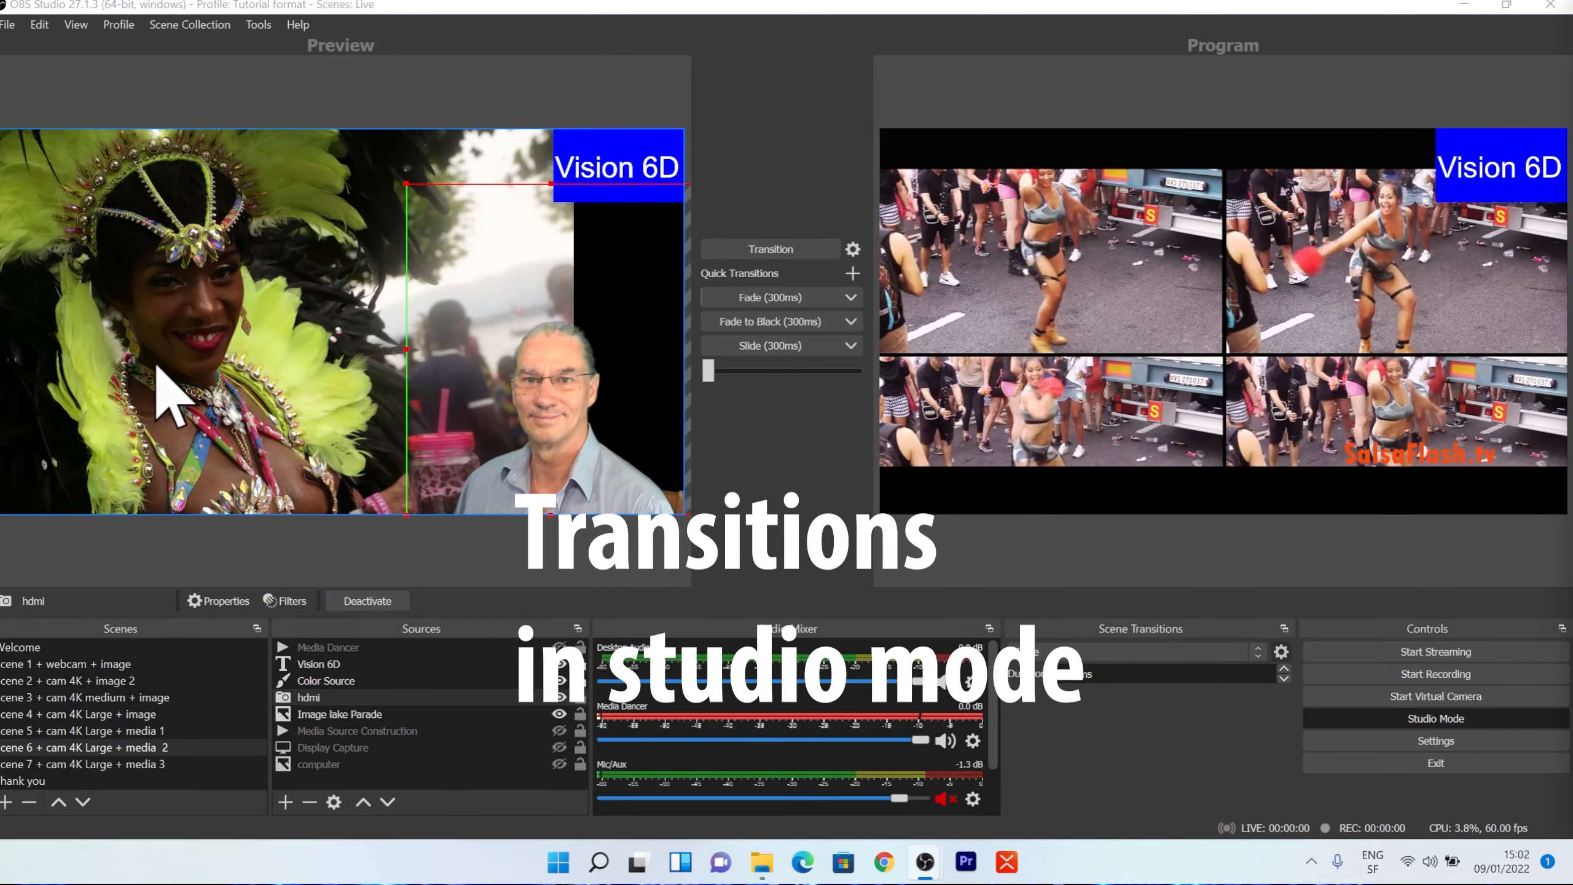
Transition scene 6 from preview to program manually by moving the transition slider through its full range.
click(508, 490)
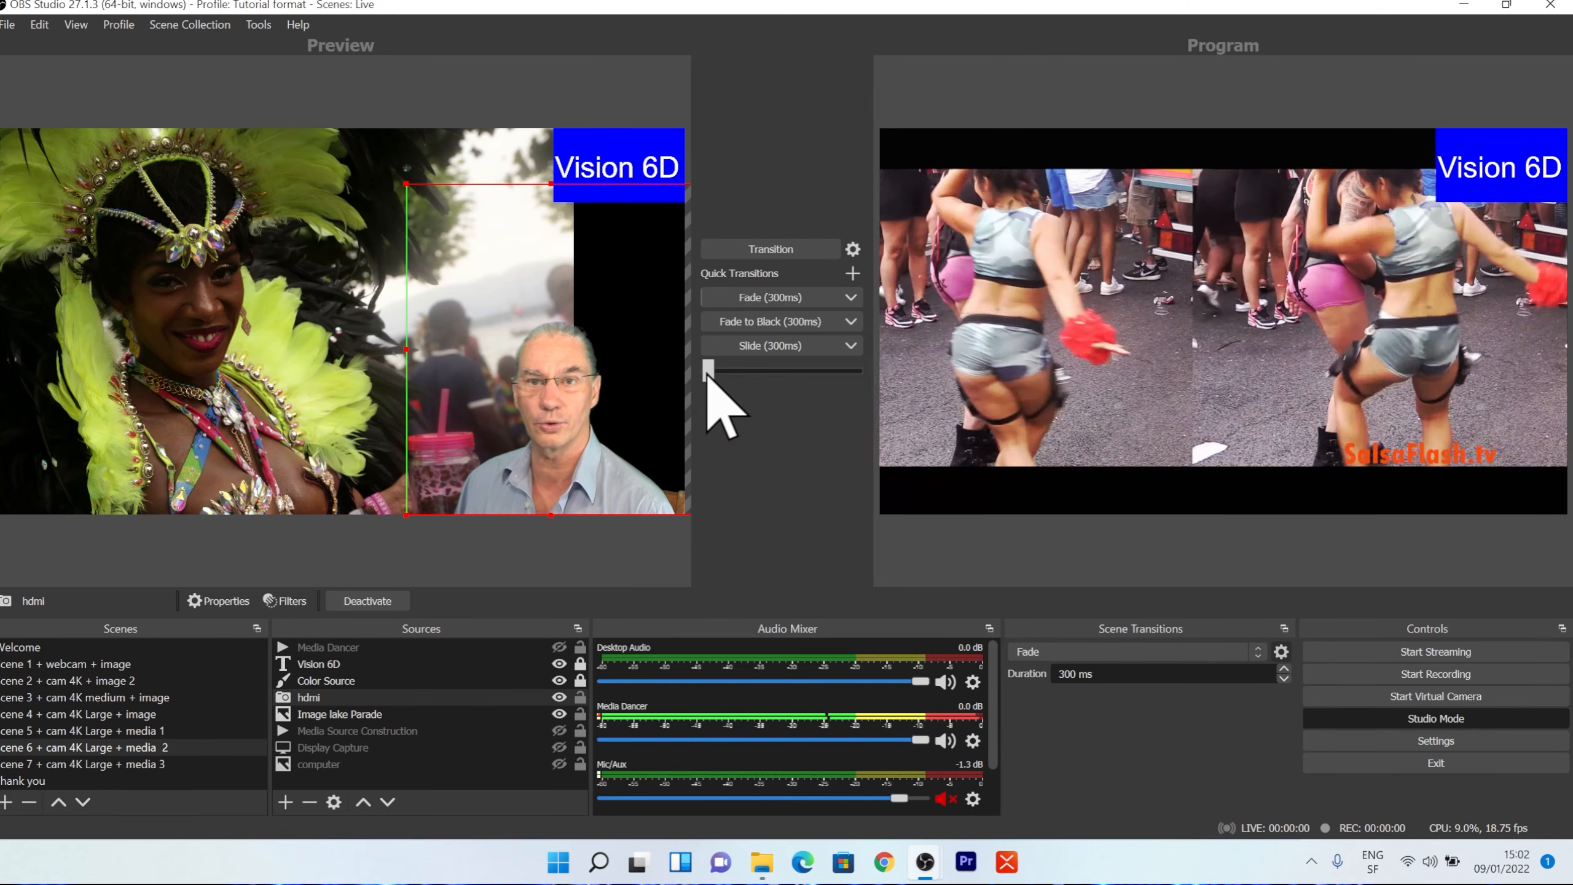
drag(708, 375, 855, 396)
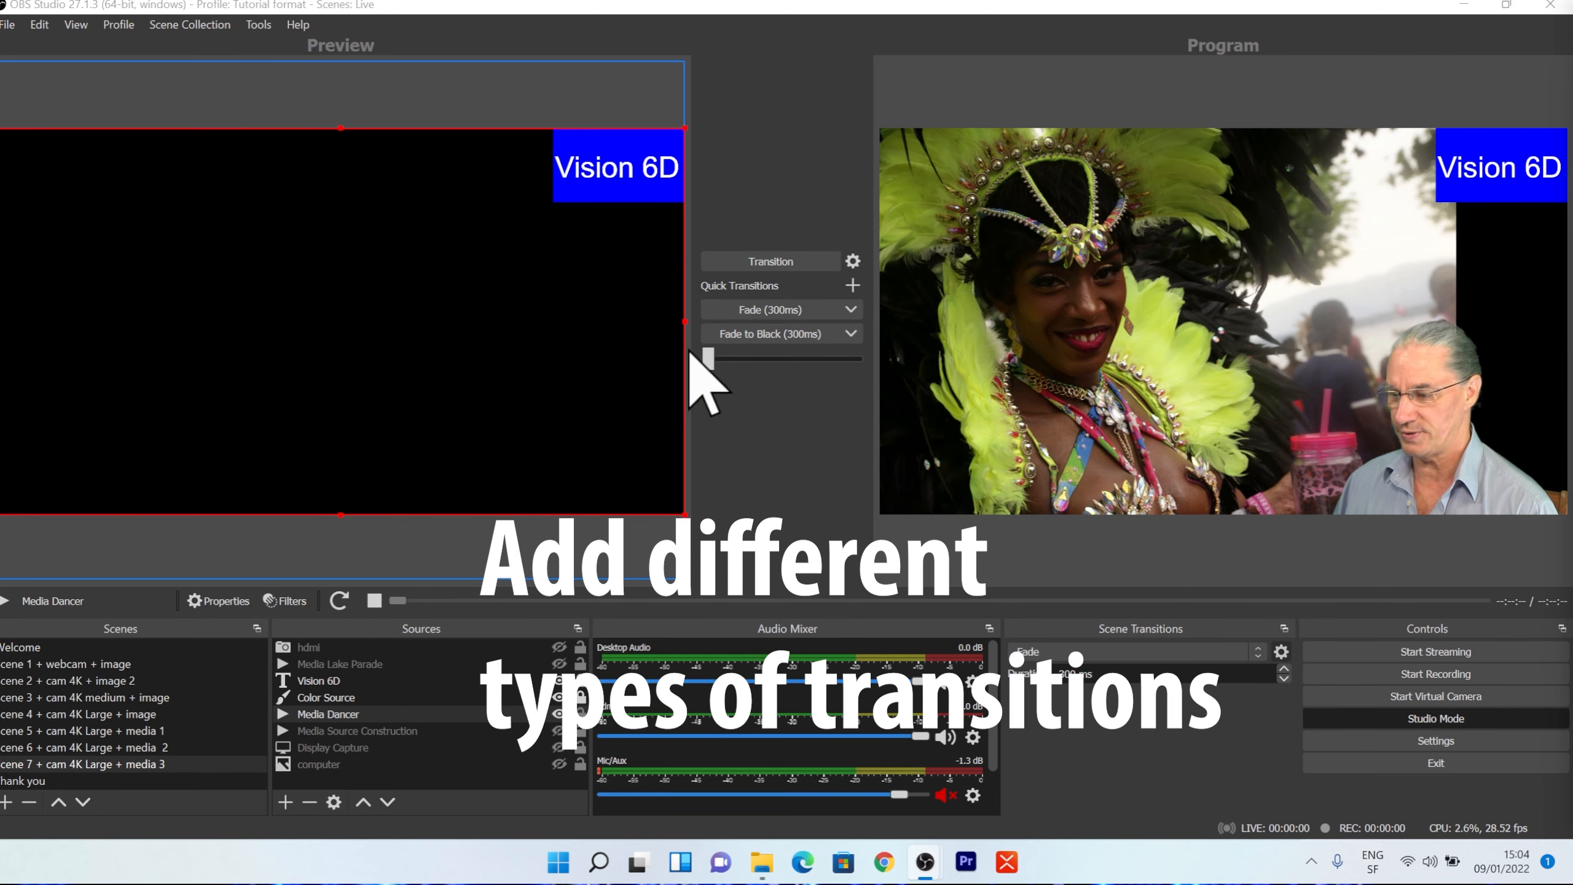
Add a 300 ms Slide quick transition and use it to send scene 7 to program.
click(853, 286)
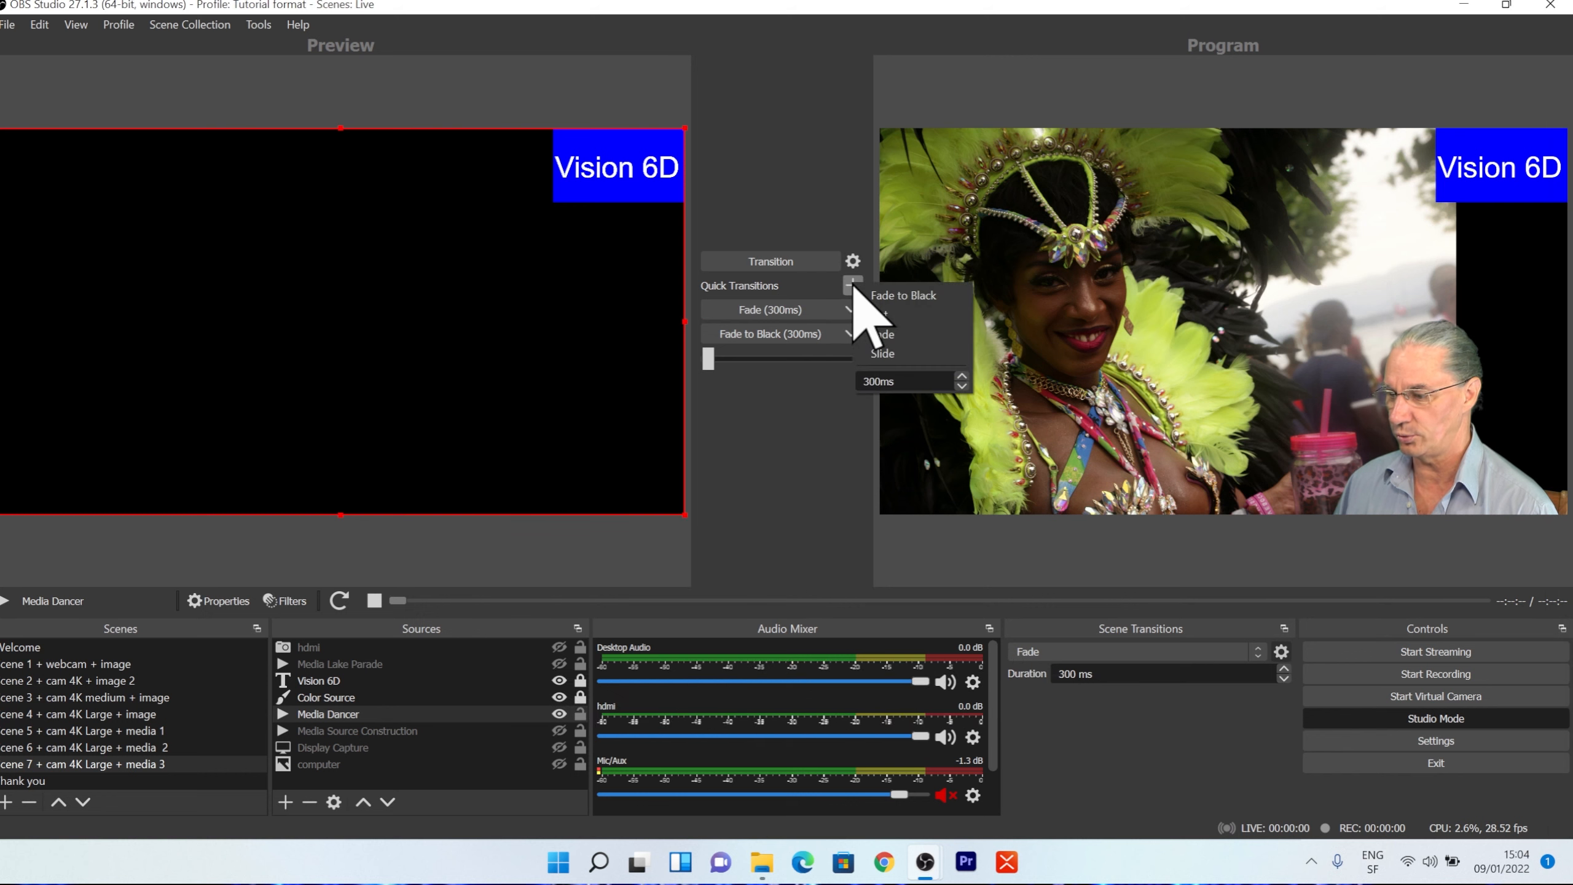
click(893, 354)
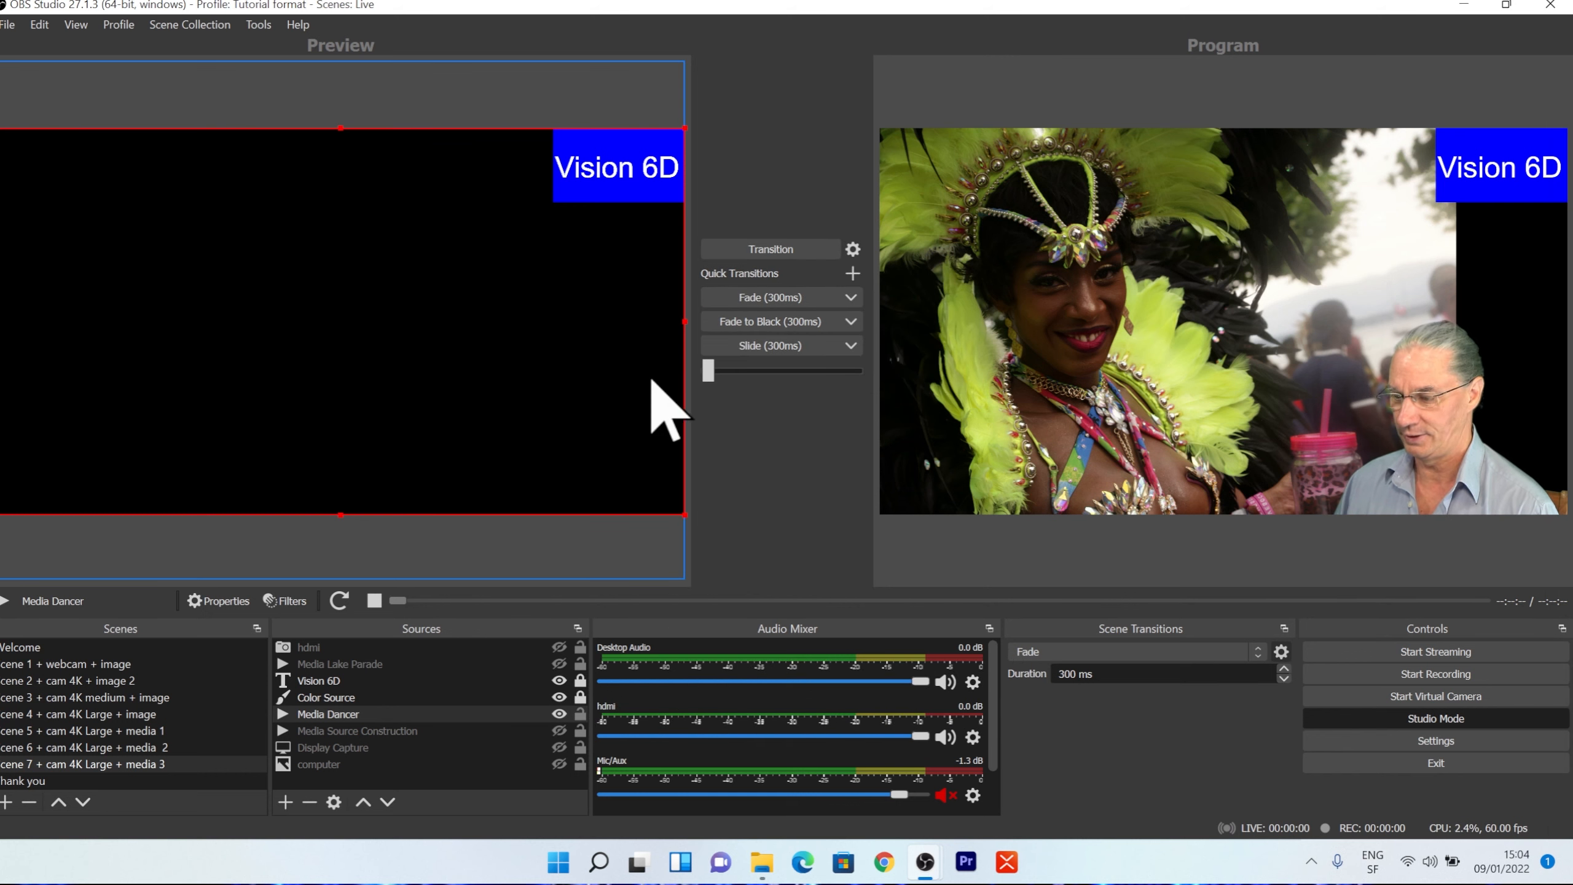
click(788, 345)
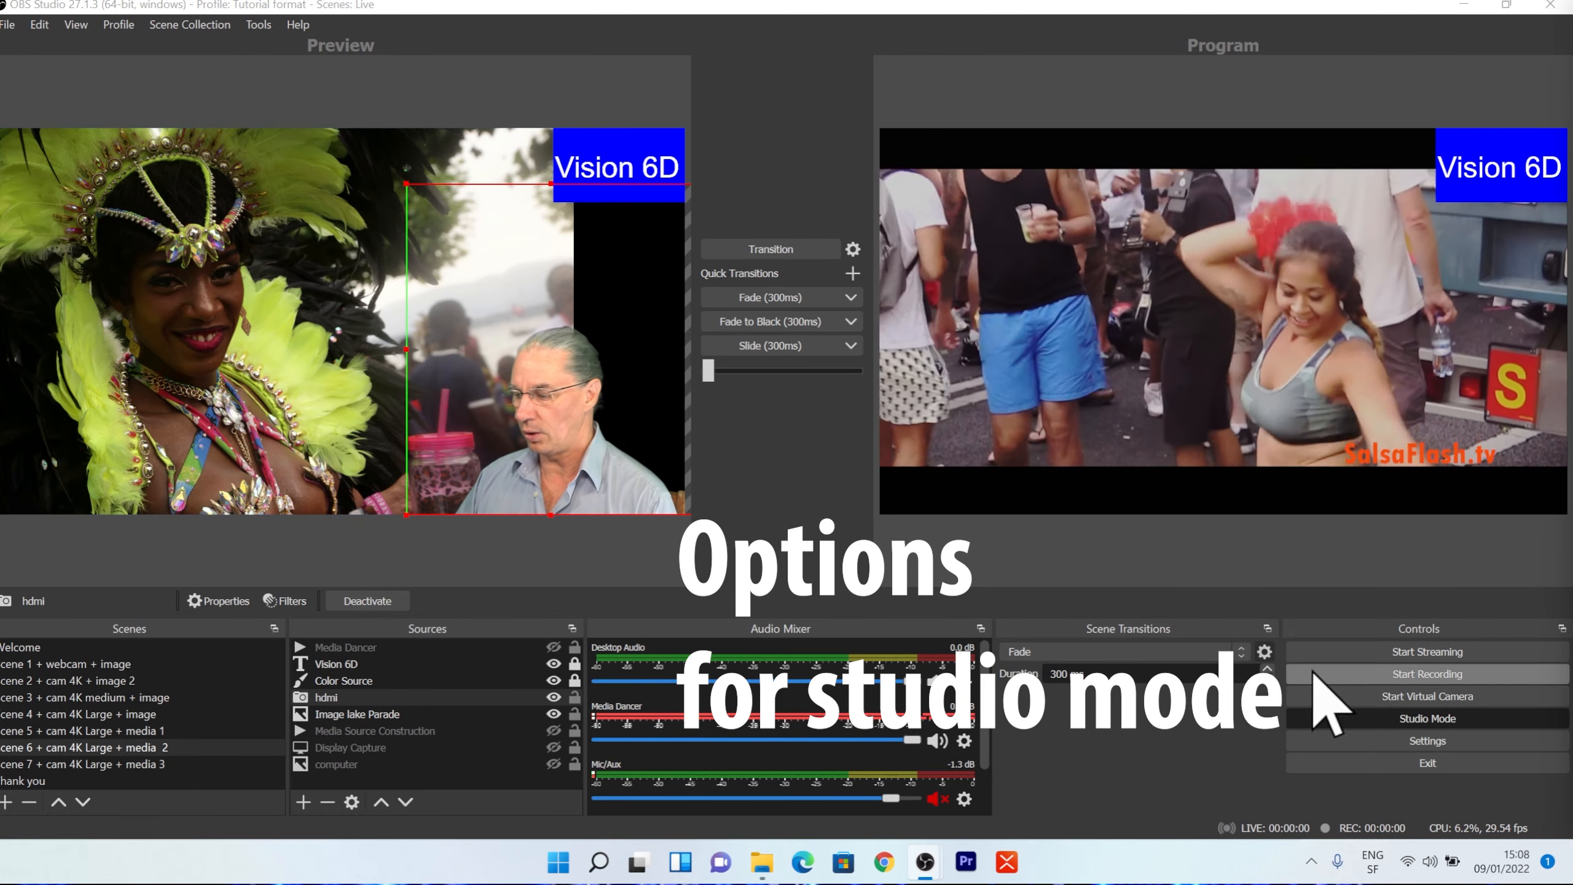
Enable the portrait/vertical layout for Studio Mode in the general settings and apply the change.
click(1354, 741)
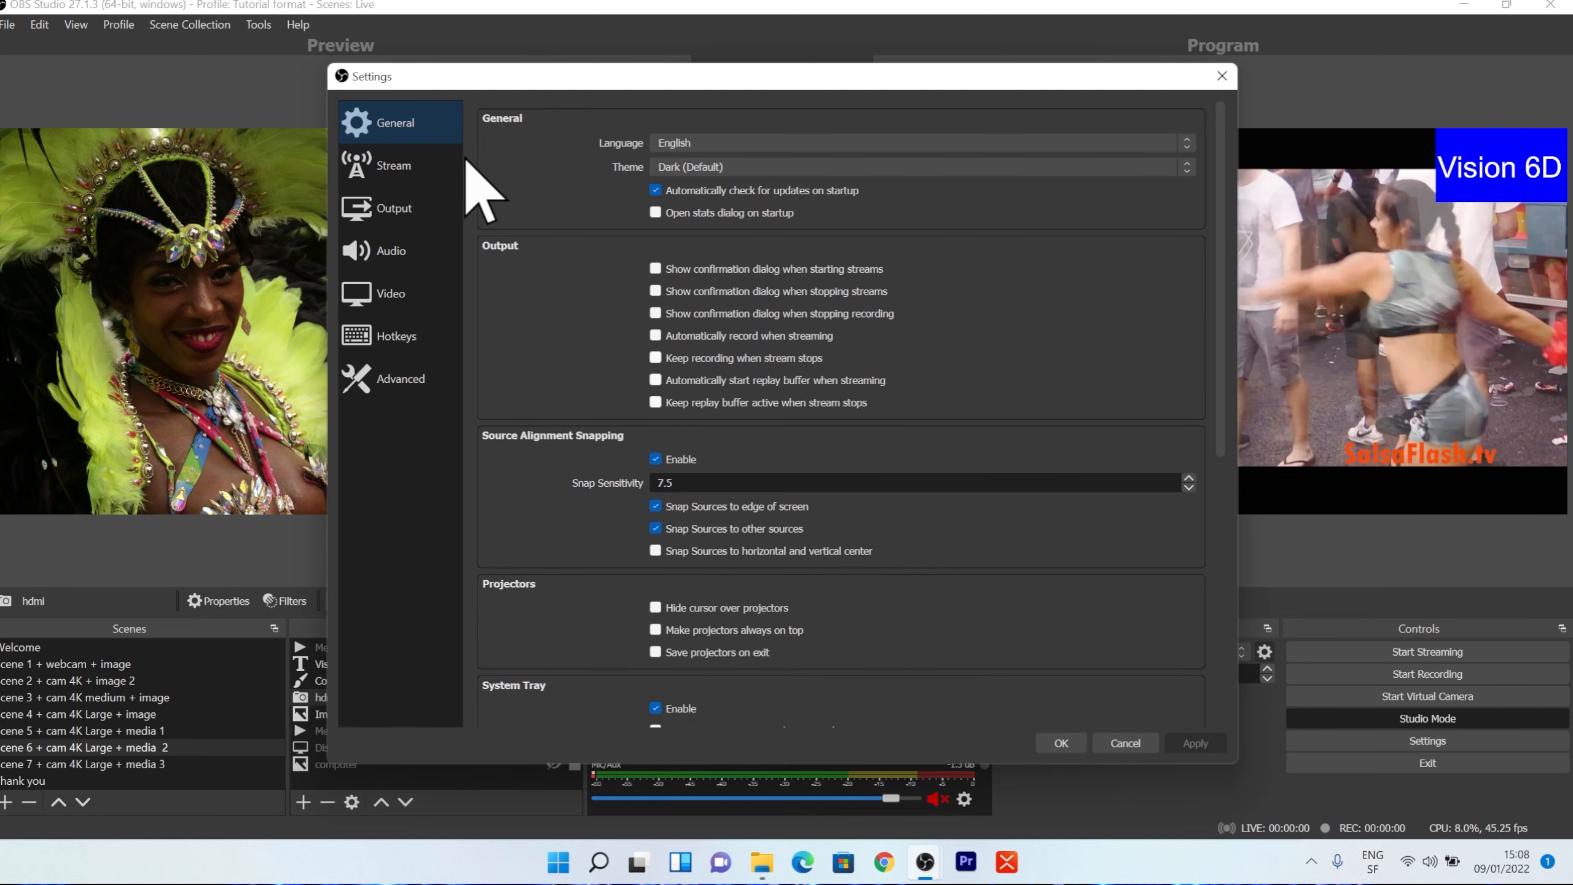
scroll(598, 464, down, 5)
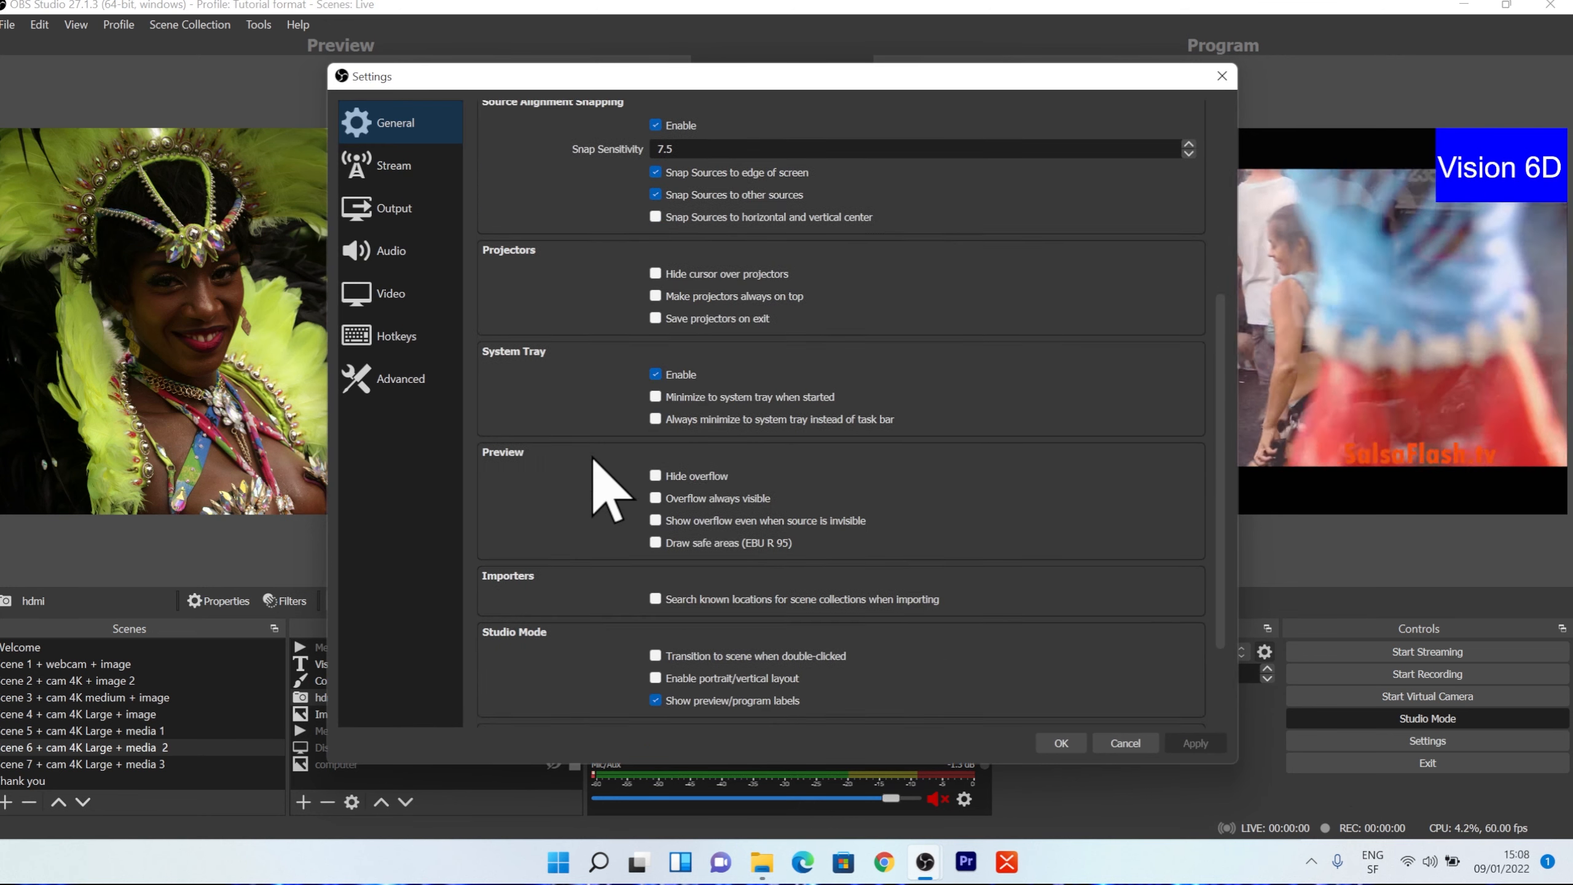
scroll(589, 557, down, 3)
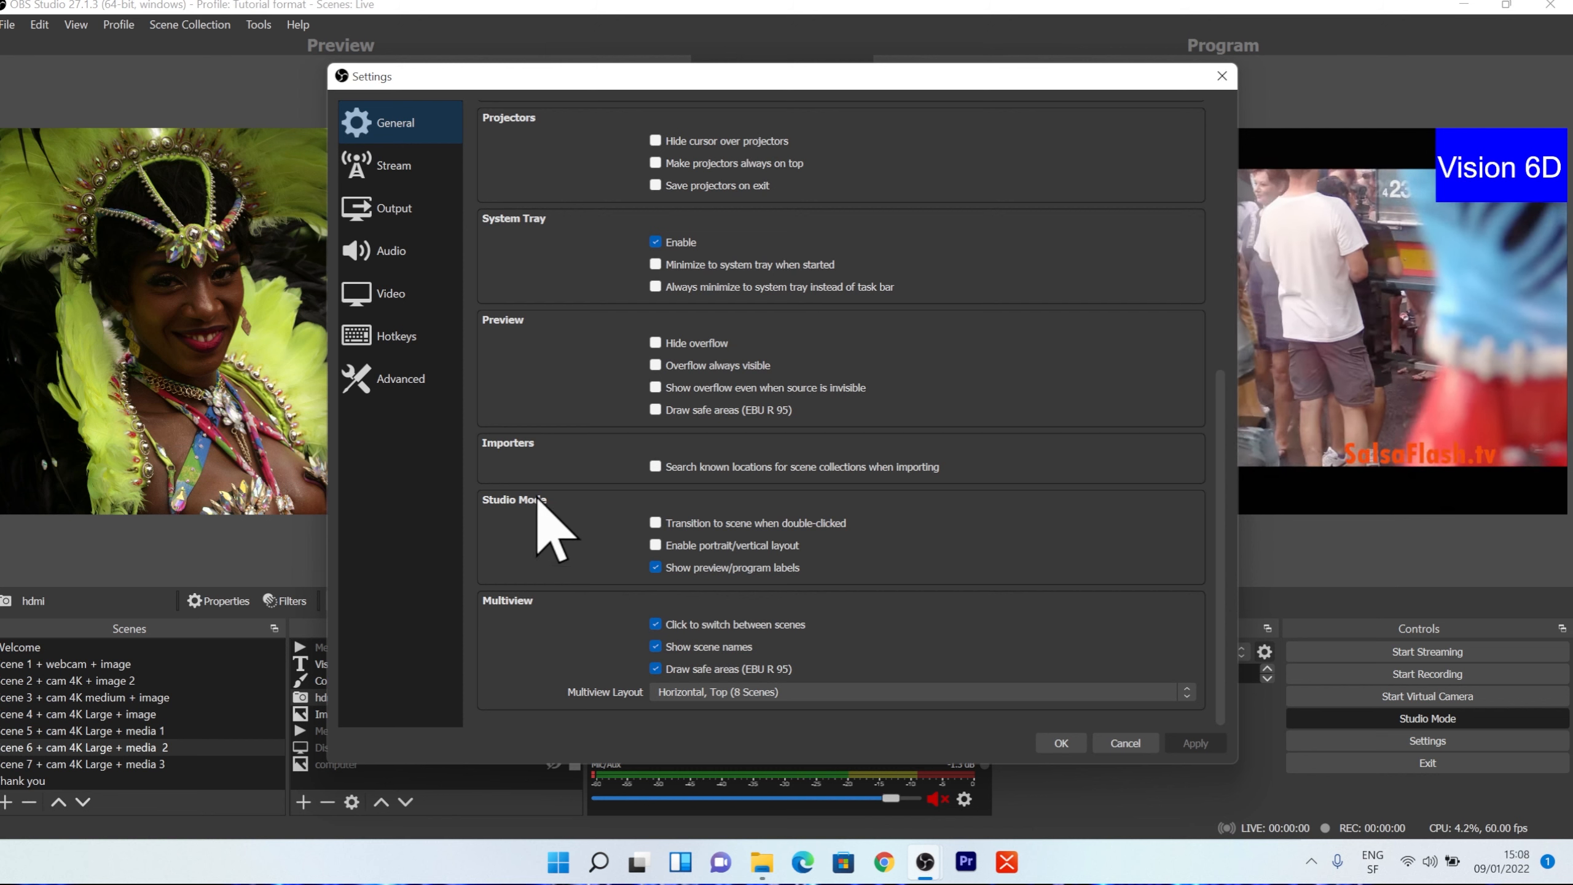
scroll(528, 338, up, 2)
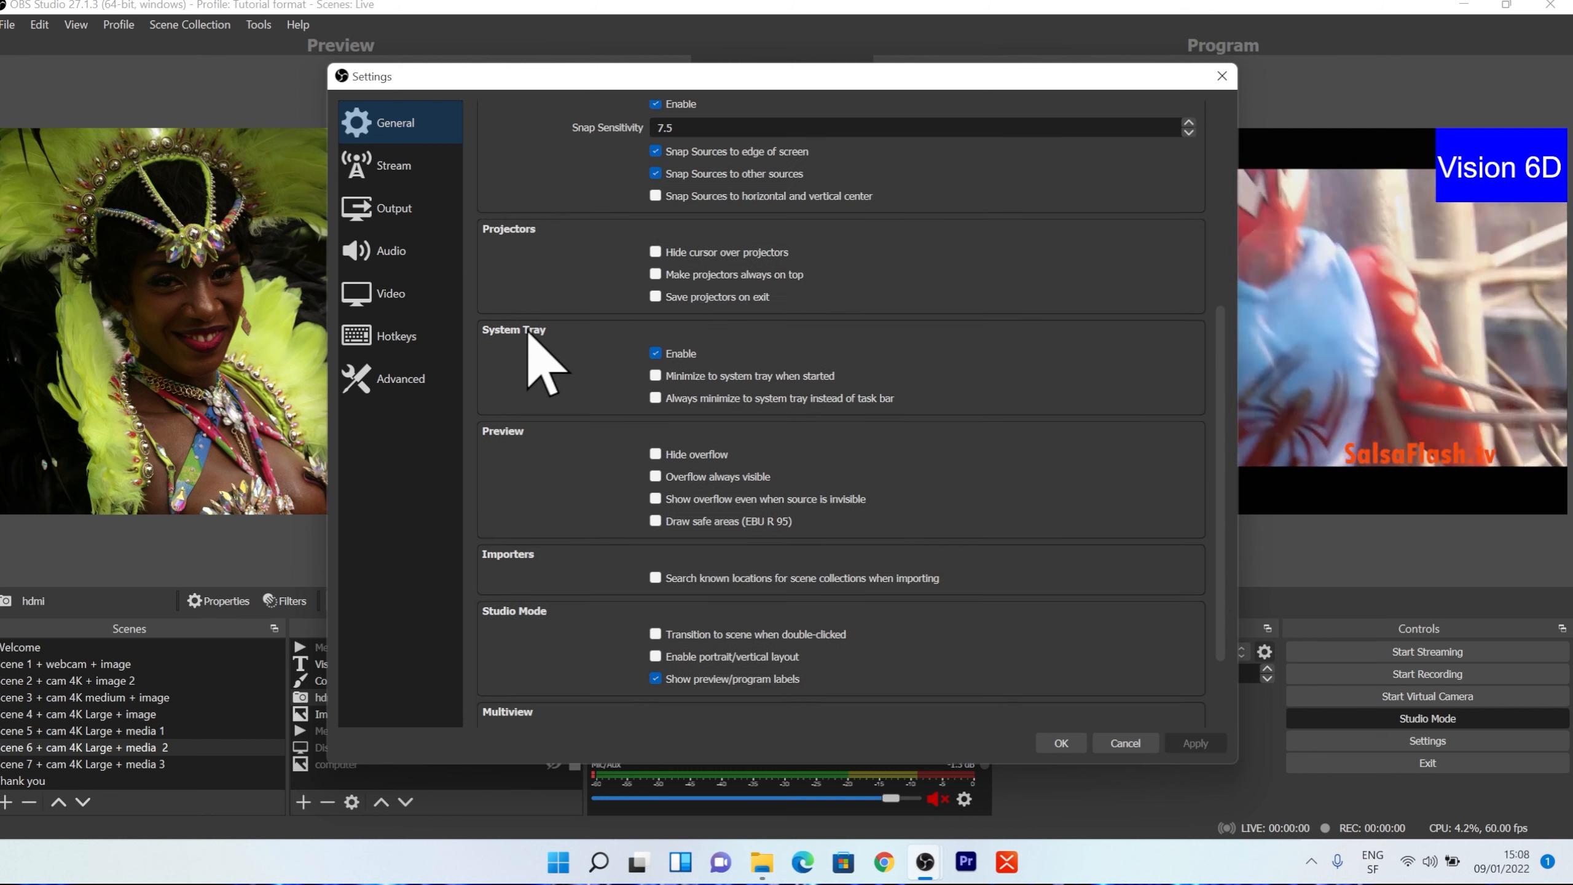
scroll(542, 371, down, 2)
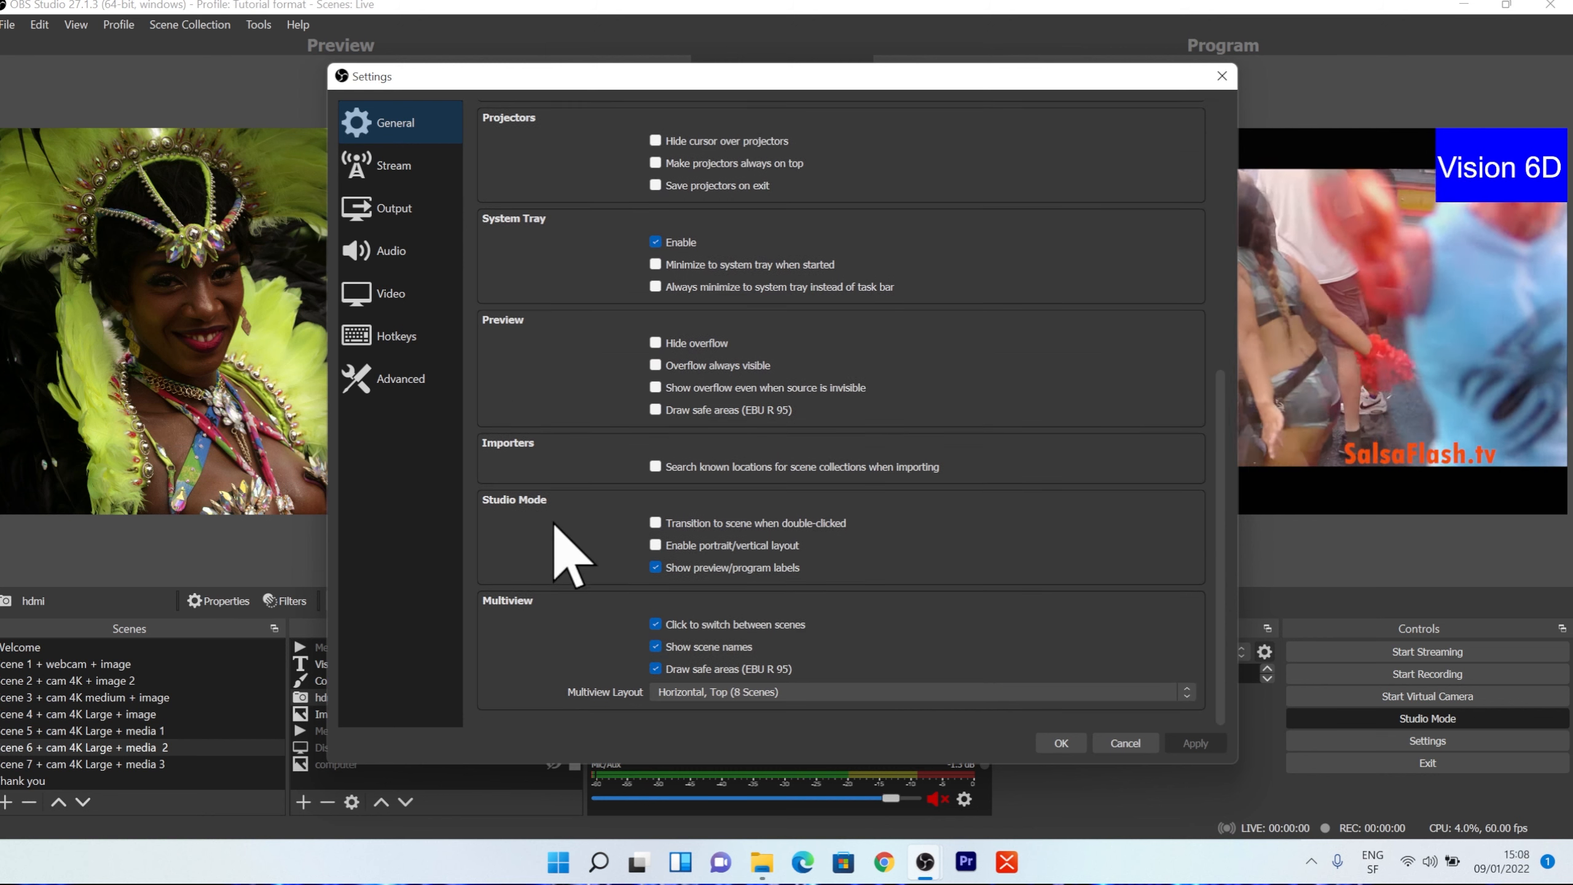
click(656, 550)
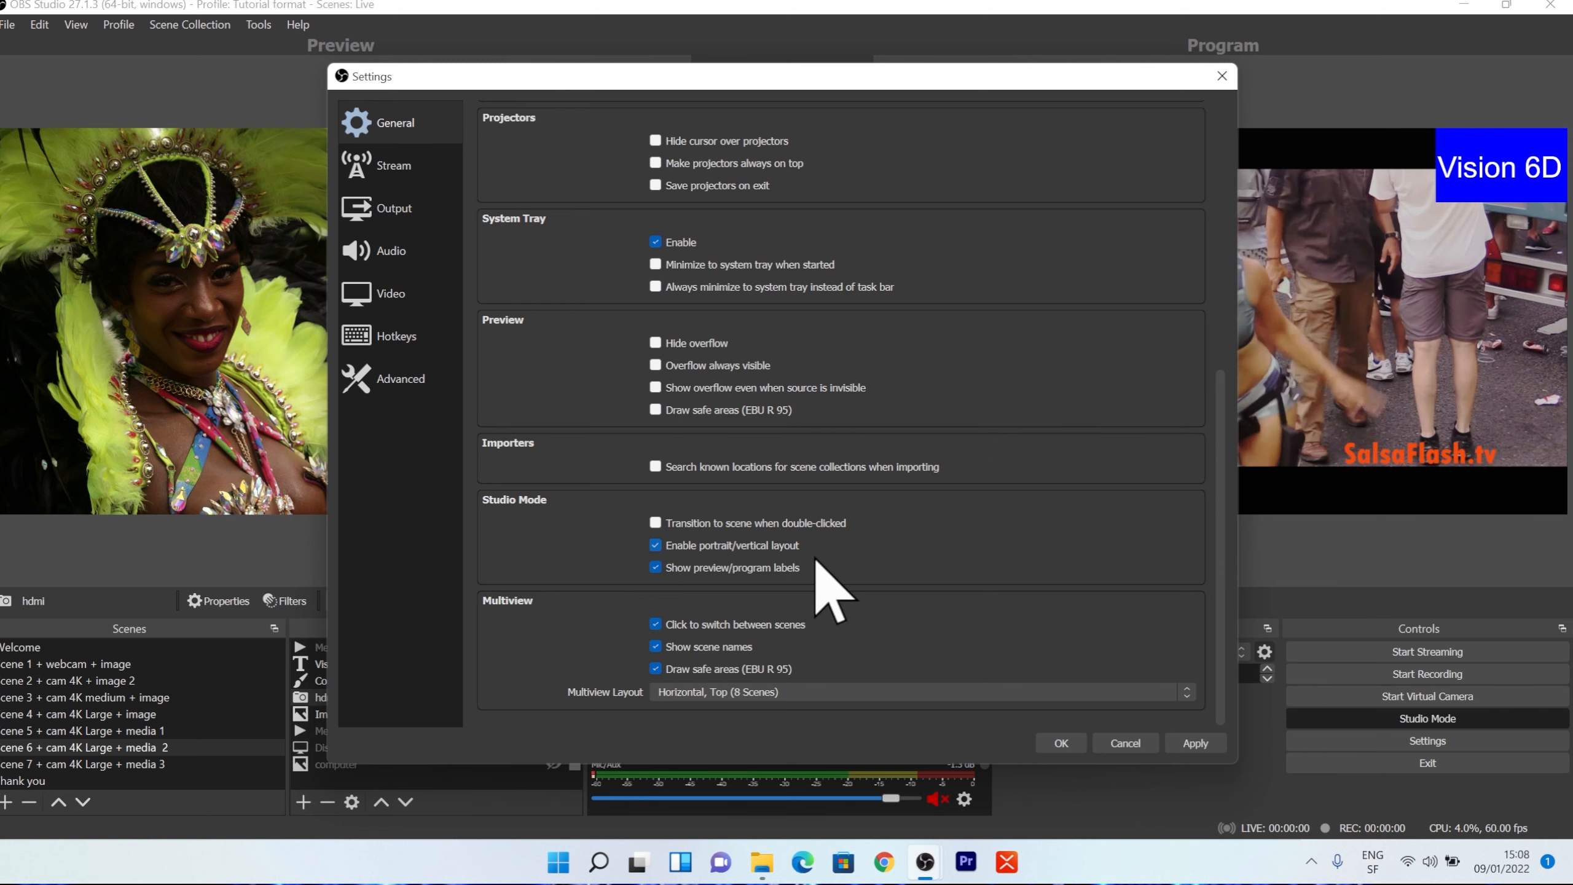
click(1190, 745)
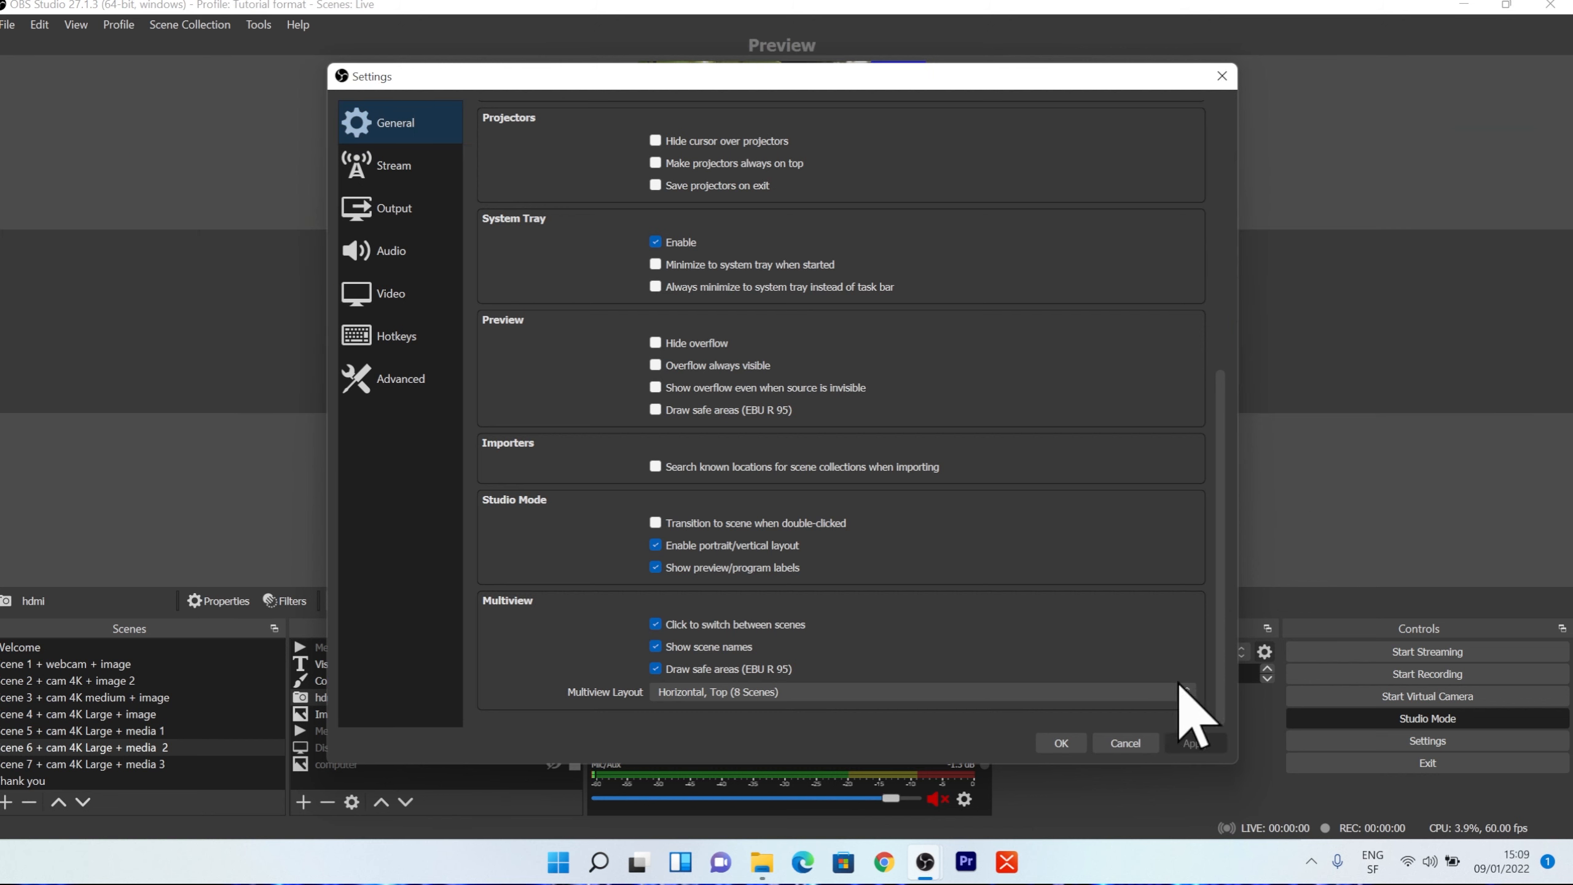
click(1081, 745)
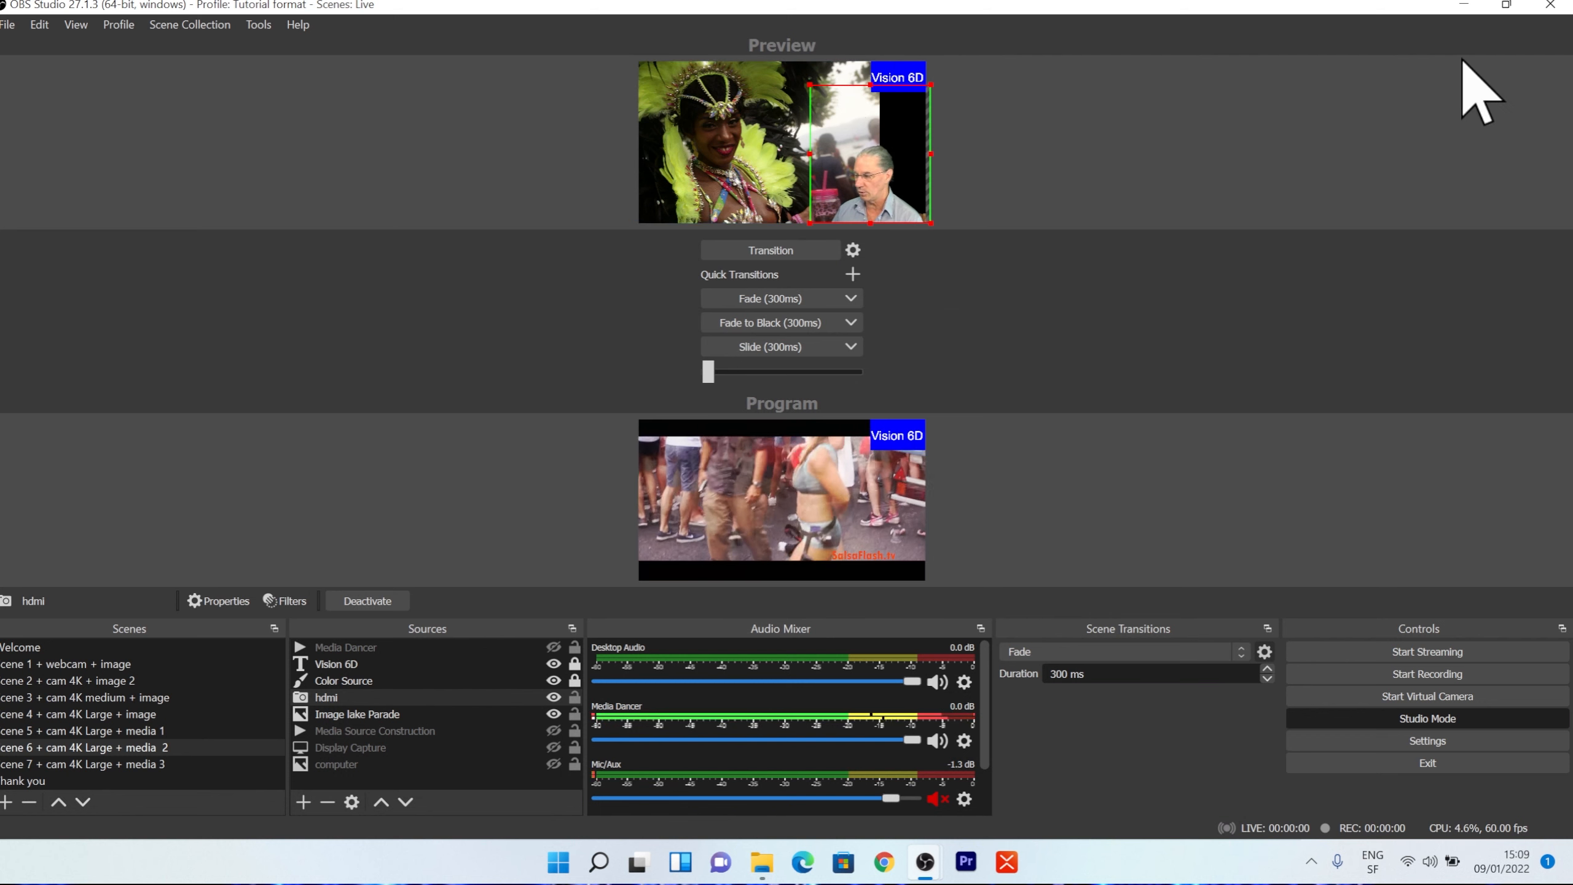
Restore the maximized program window to its smaller size and try to make it narrower.
click(1504, 7)
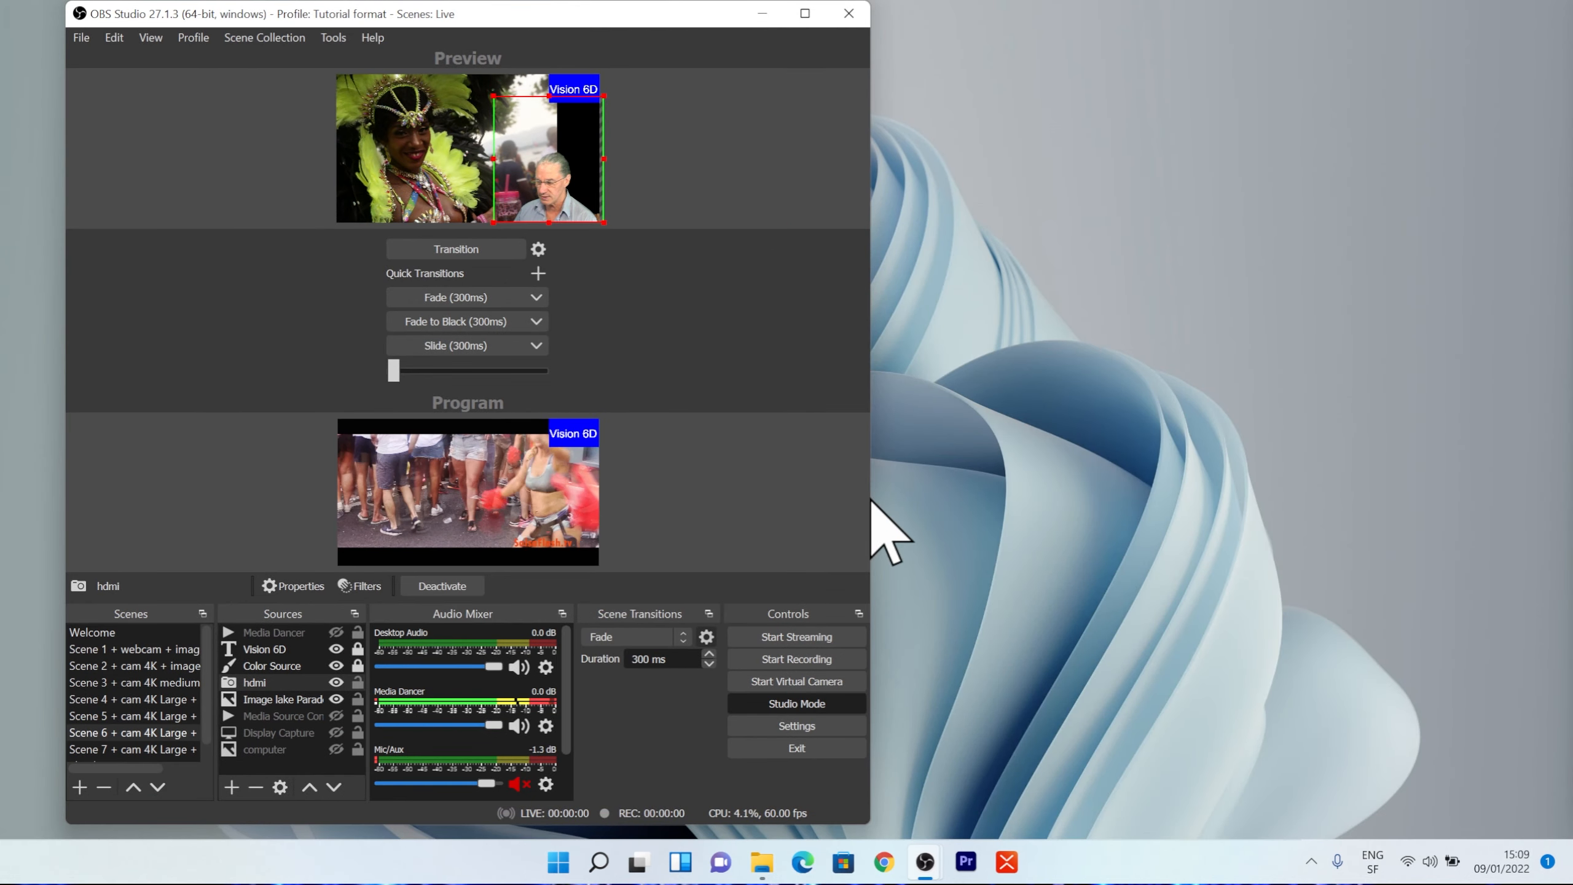
drag(870, 500, 742, 488)
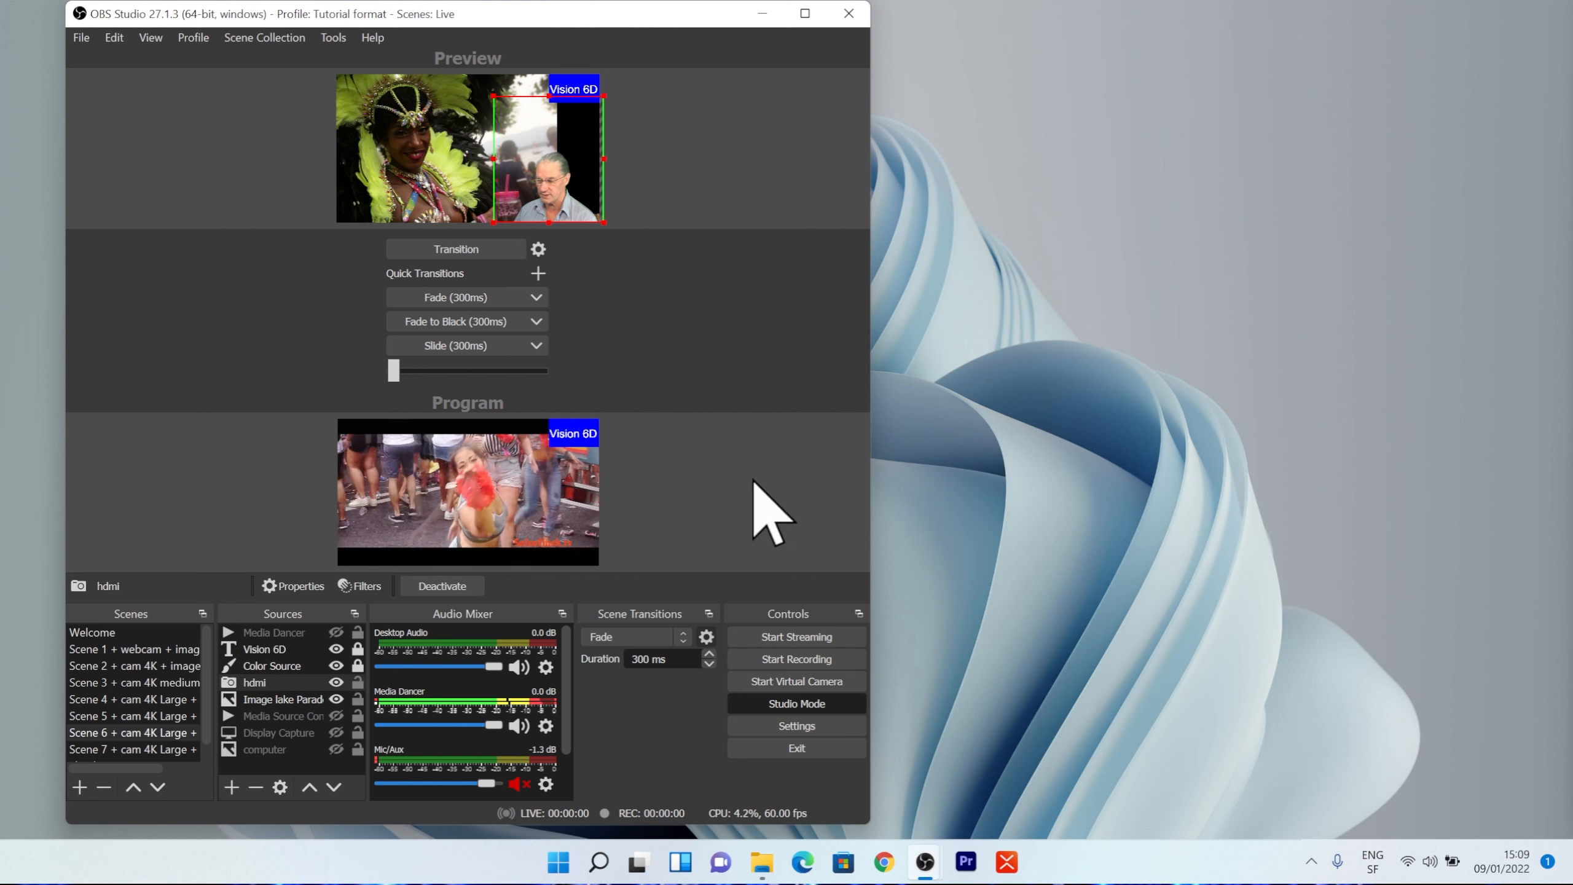